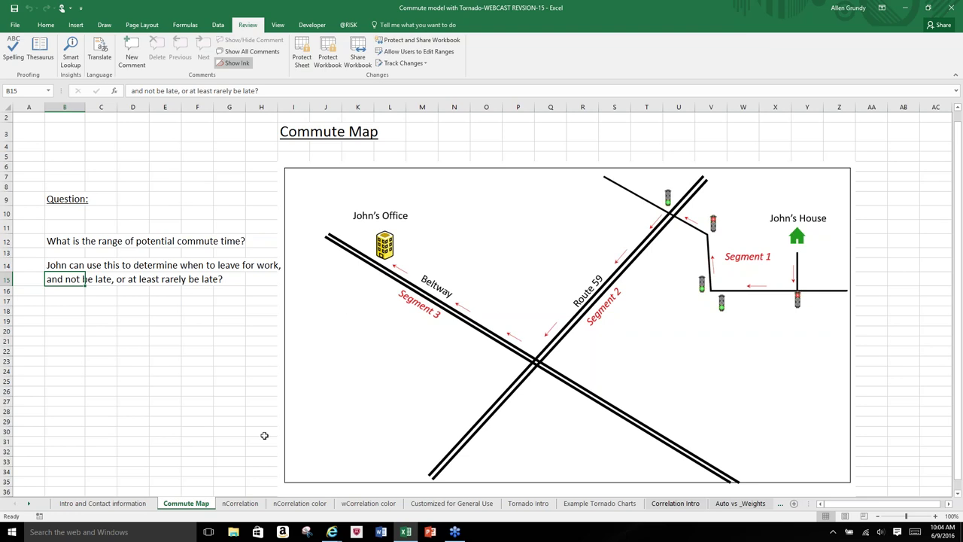
Step: Open the nCorrelation color sheet and recalculate it repeatedly to resample the traffic lights, segment speeds and commute time
click(239, 504)
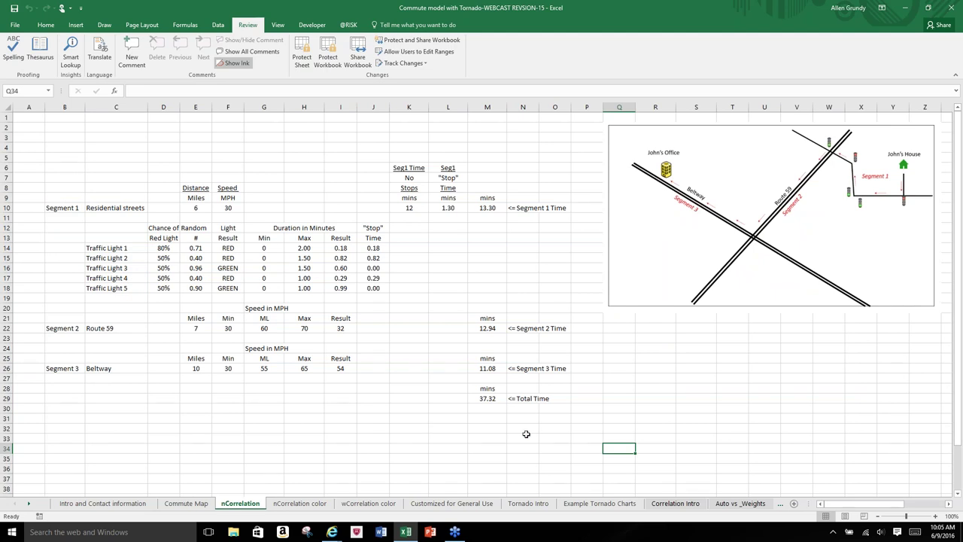
click(308, 505)
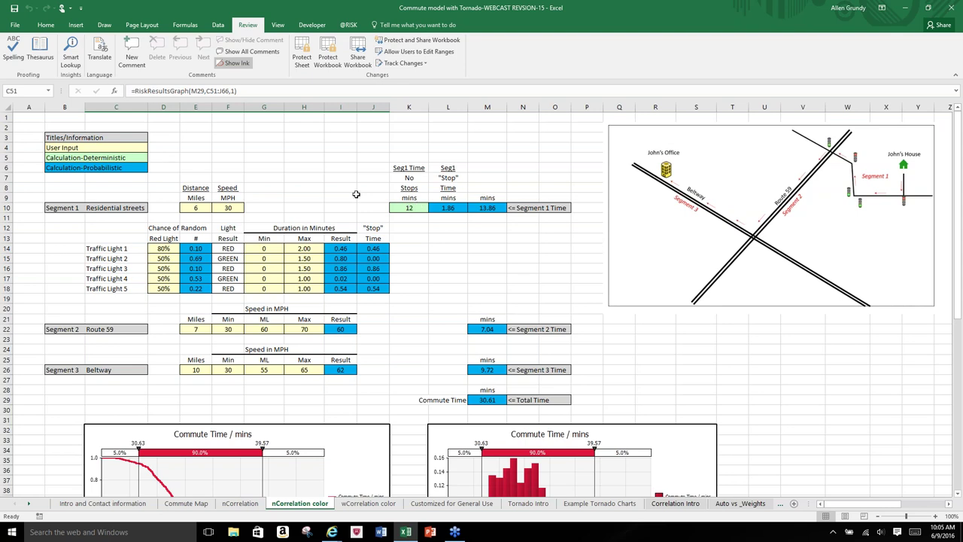
click(348, 25)
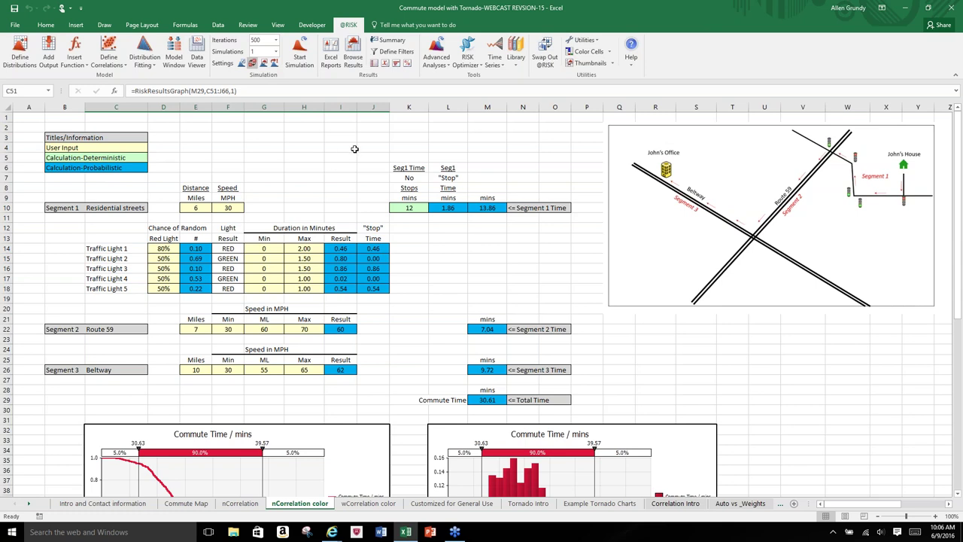
key(F9)
key(F9)
key(F9)
key(F9)
key(F9)
key(F9)
key(F9)
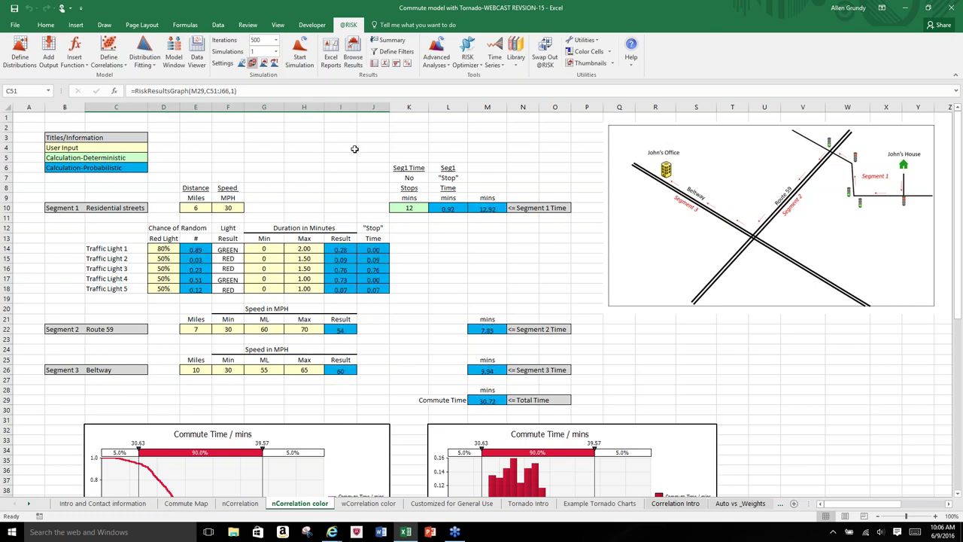
key(F9)
key(F9)
key(F9)
key(F9)
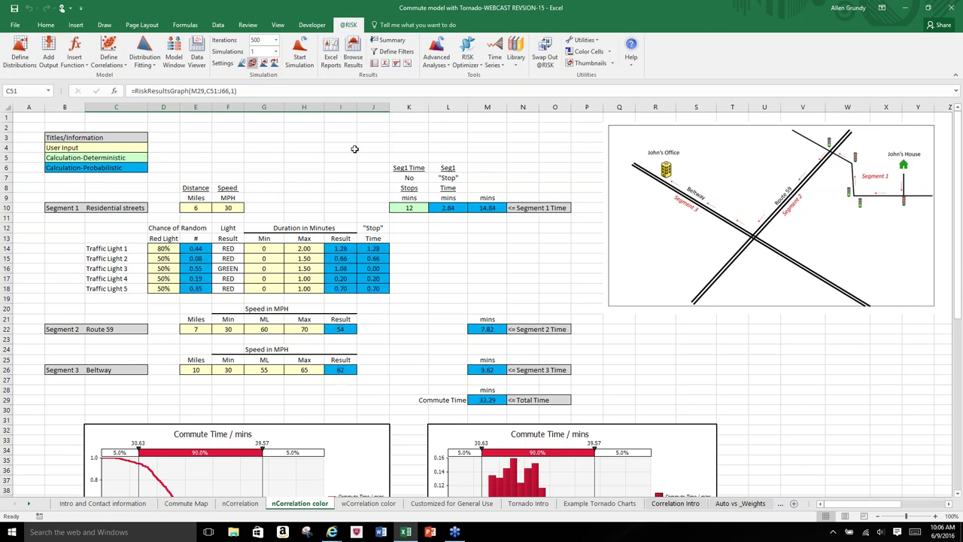
key(F9)
key(F9)
key(F9)
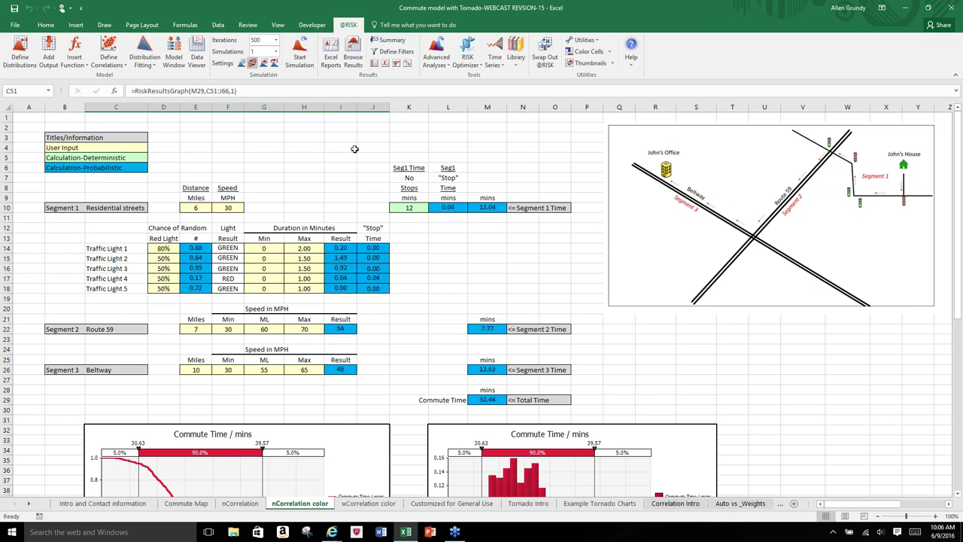
key(F9)
key(F9)
key(F9)
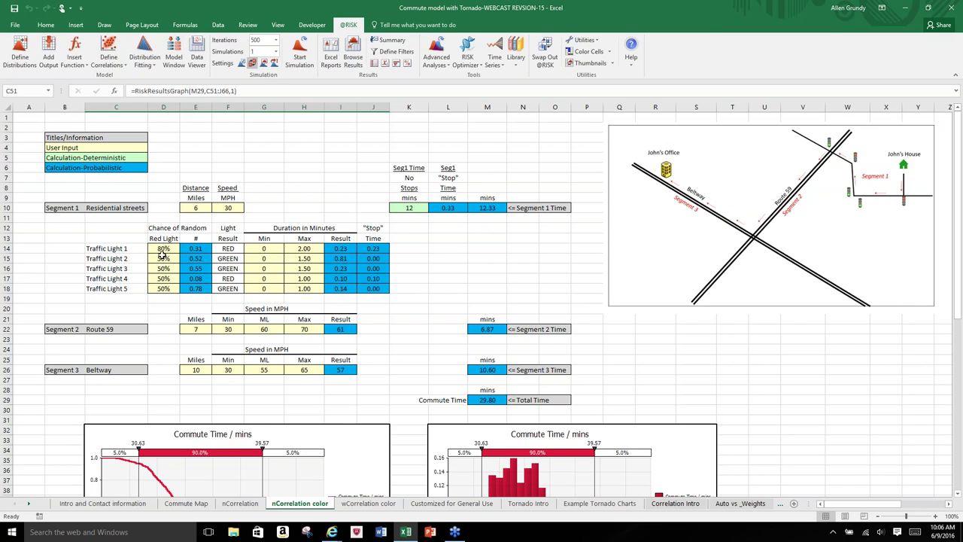
double_click(758, 19)
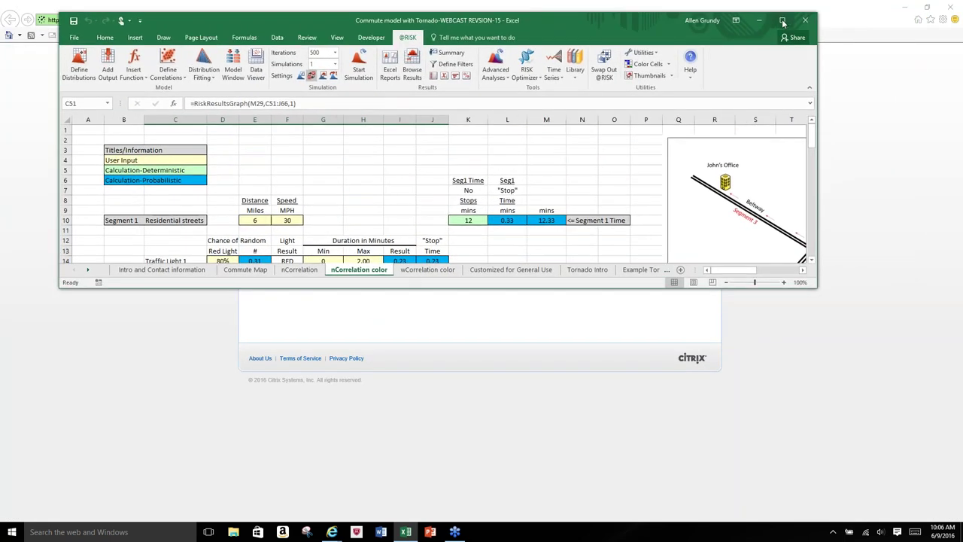
click(783, 21)
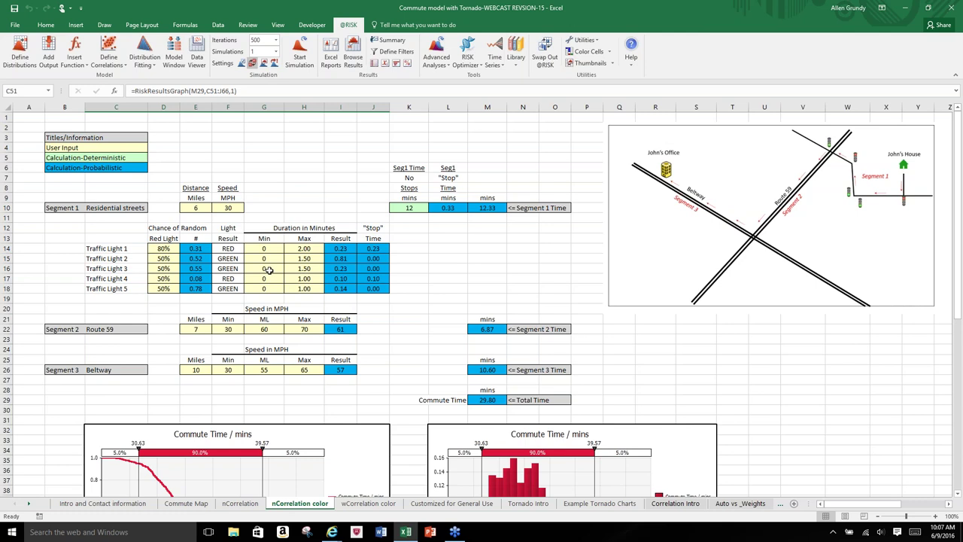
Step: Inspect the formulas for Traffic Light 1's random number, its duration result and the total time, and review the commute time charts
click(201, 249)
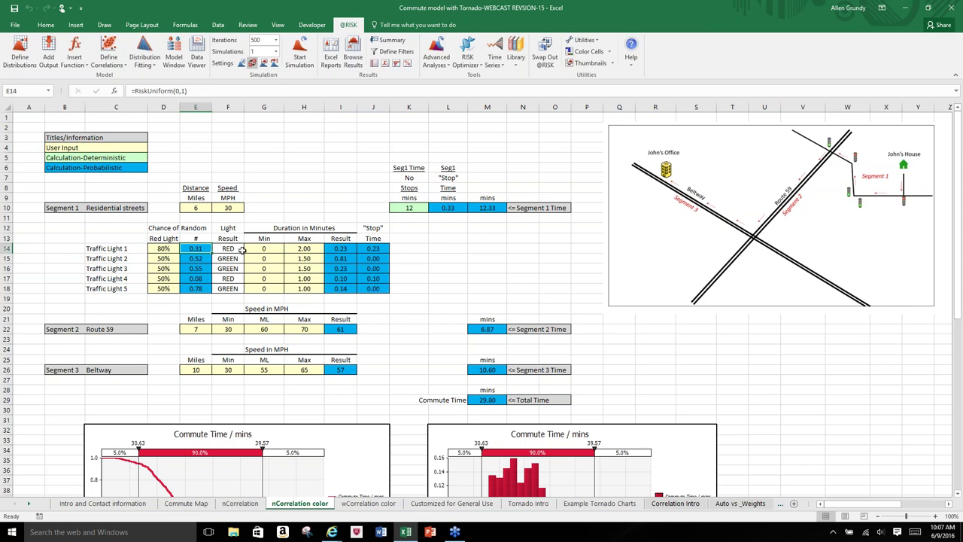
click(347, 250)
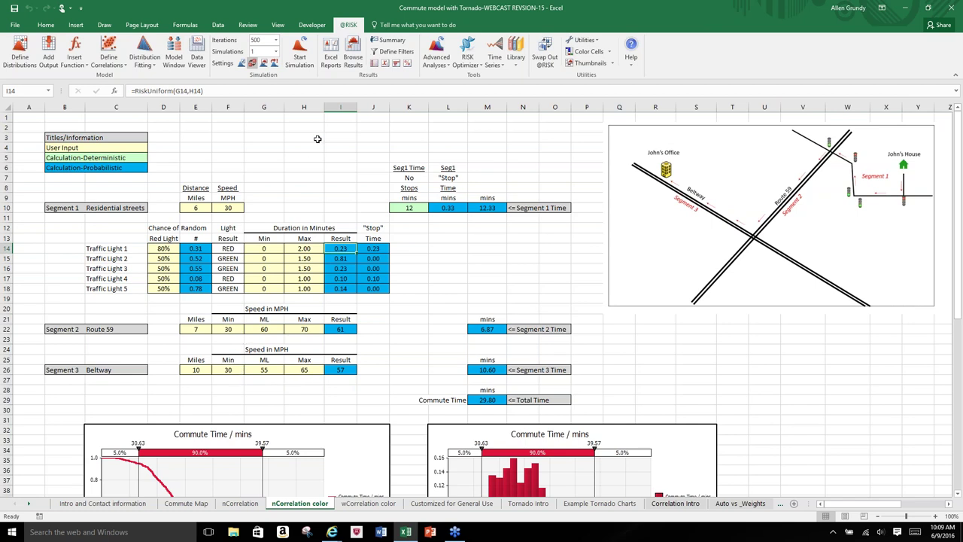
scroll(376, 344, down, 3)
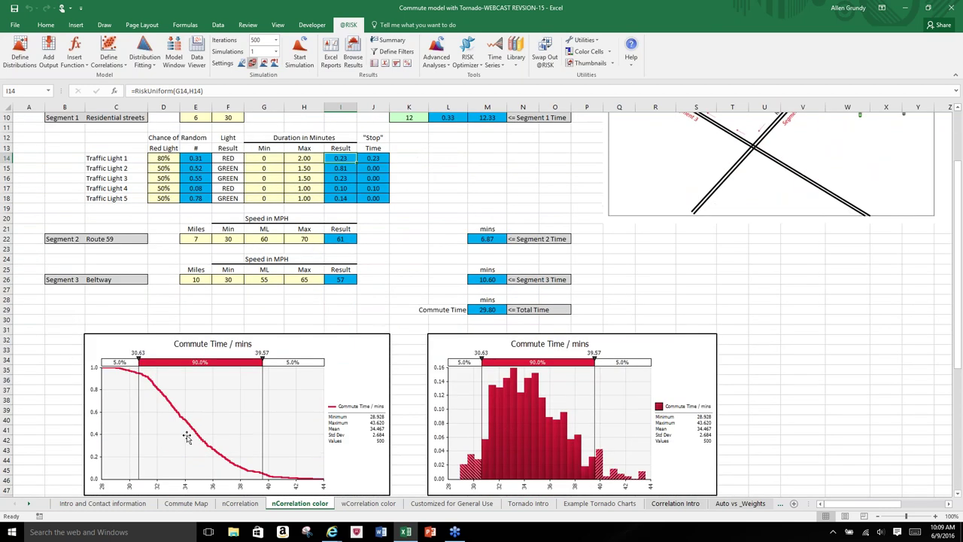
click(491, 311)
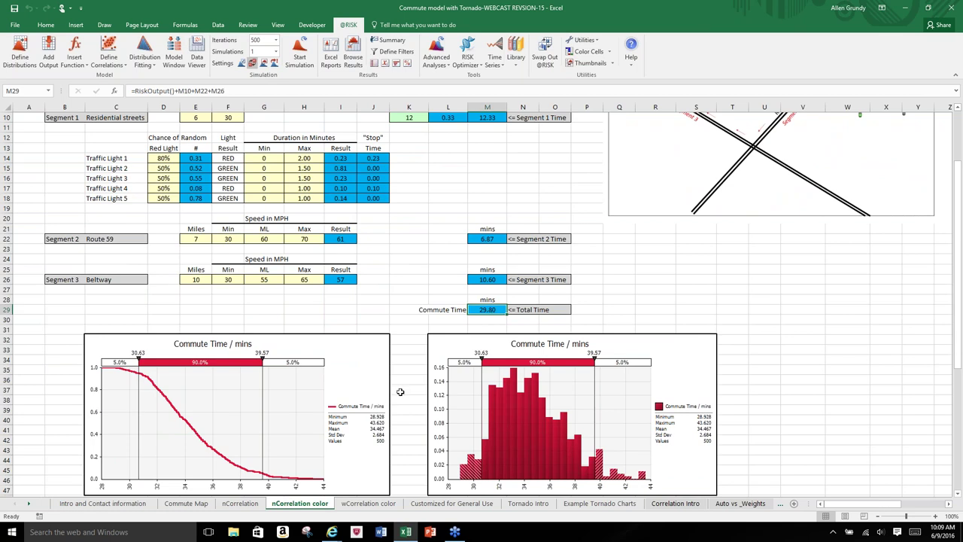
scroll(400, 392, down, 6)
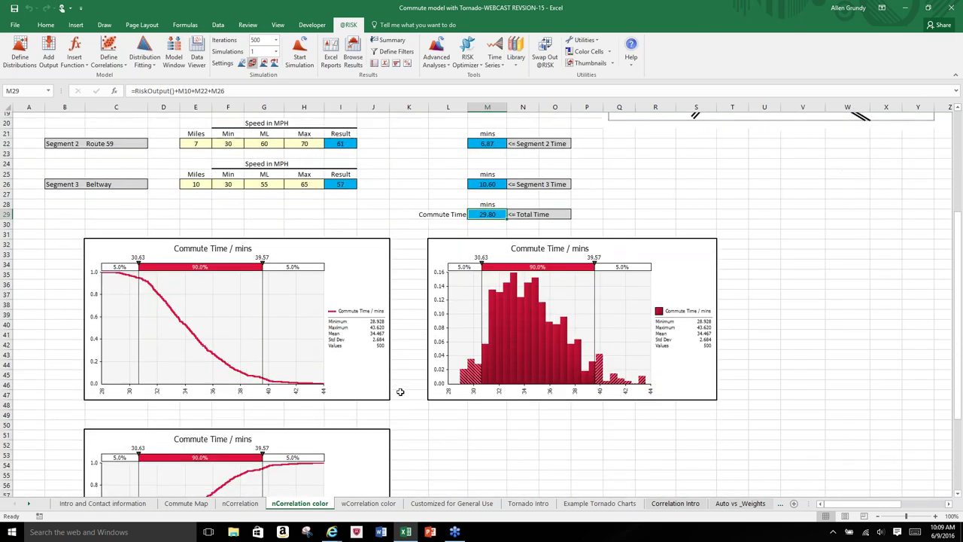
scroll(396, 391, down, 1)
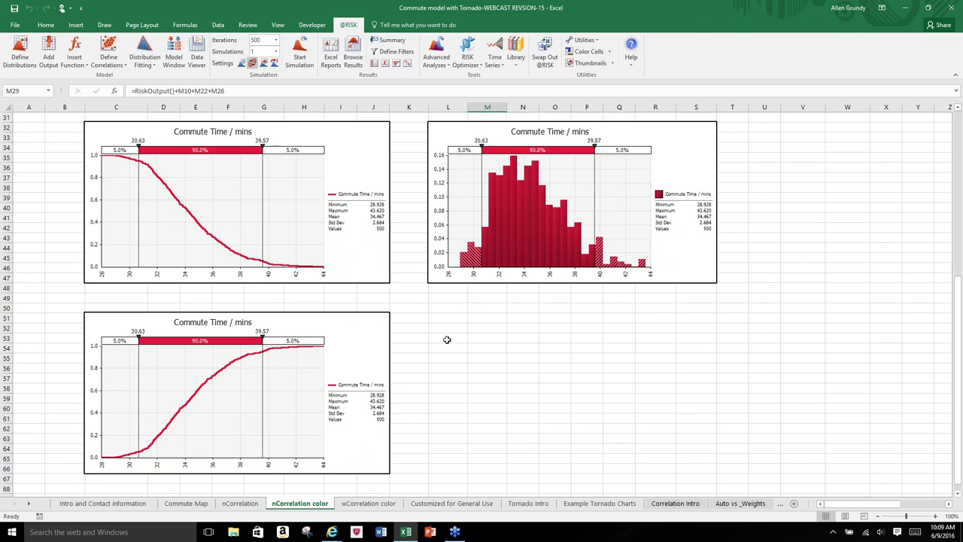
scroll(462, 340, up, 2)
scroll(465, 344, up, 1)
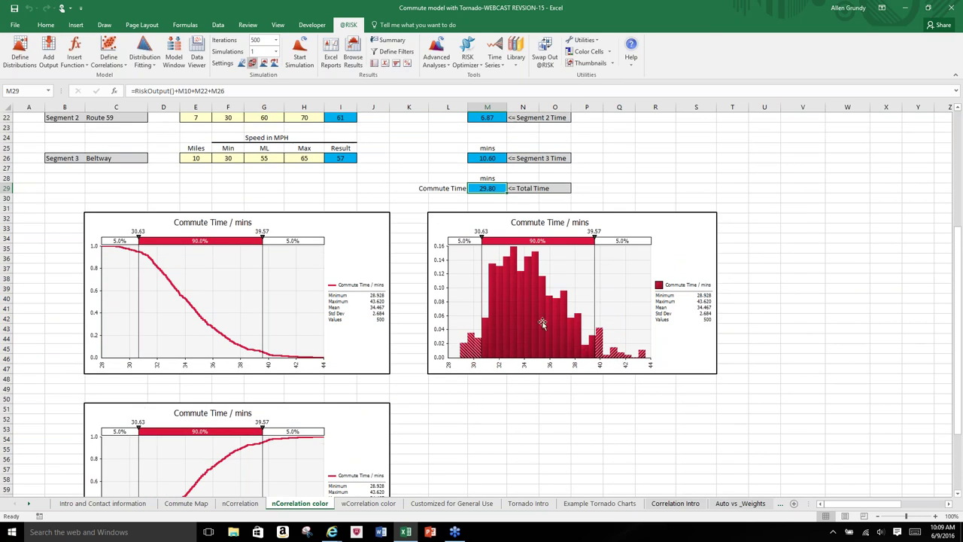
Step: Open the wCorrelation color sheet, inspect the random number shared by Traffic Lights 2 and 3, and recalculate the model repeatedly
click(392, 508)
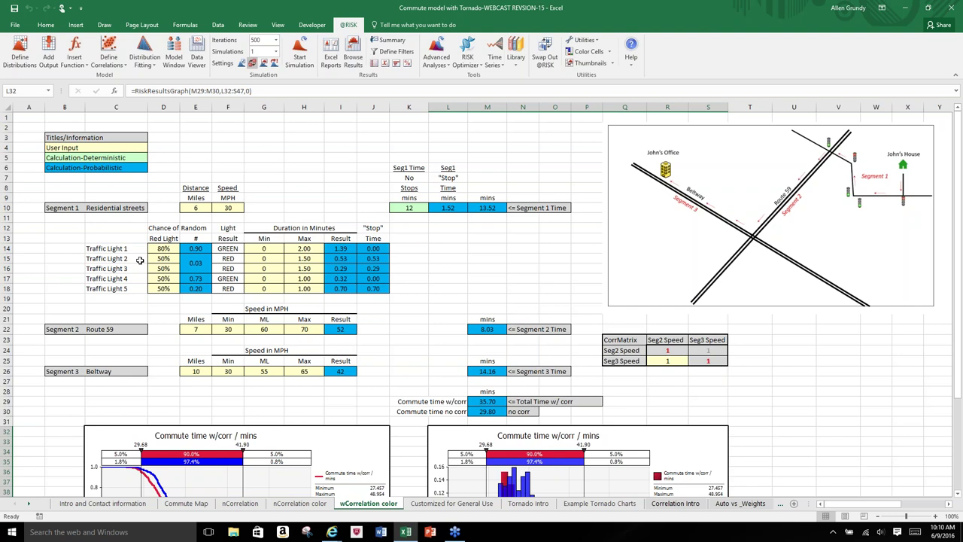
click(199, 265)
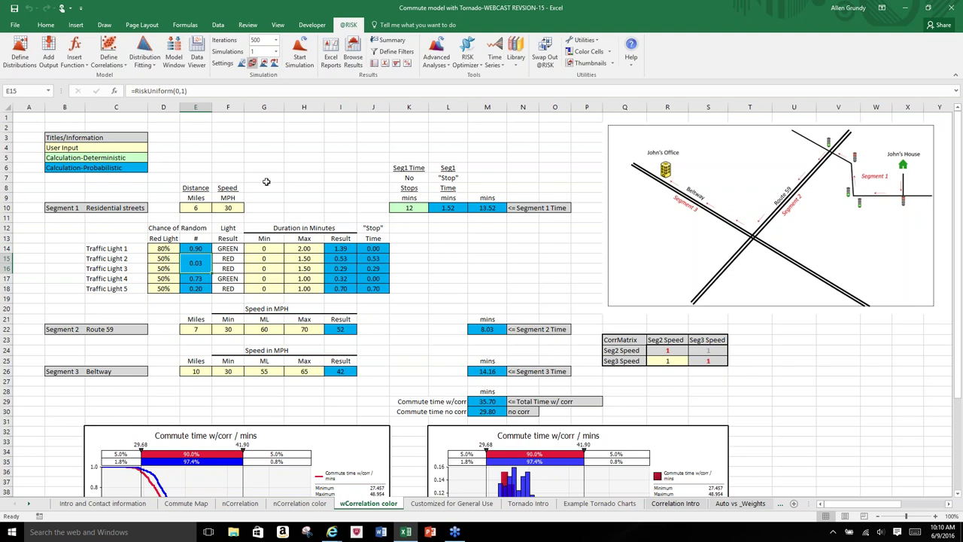
key(F9)
key(F9)
key(F9)
key(F9)
key(F9)
key(F9)
key(F9)
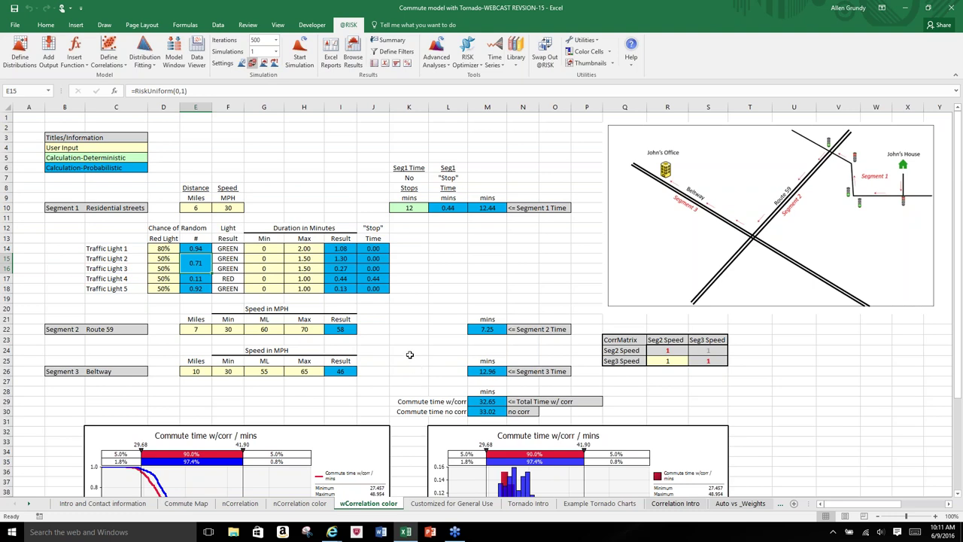
Step: Compare the commute time charts with and without correlation
scroll(411, 354, down, 1)
scroll(410, 355, down, 3)
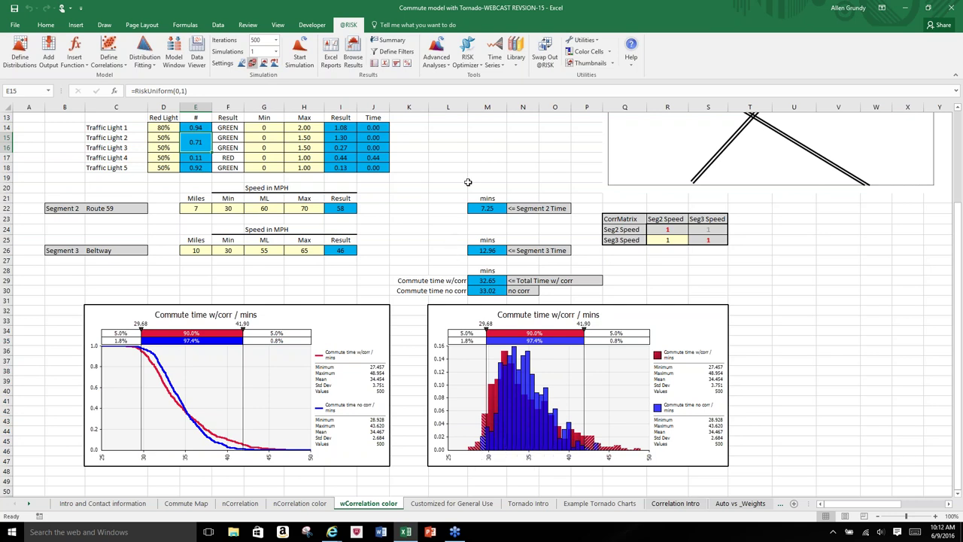
scroll(450, 188, up, 1)
scroll(449, 188, up, 4)
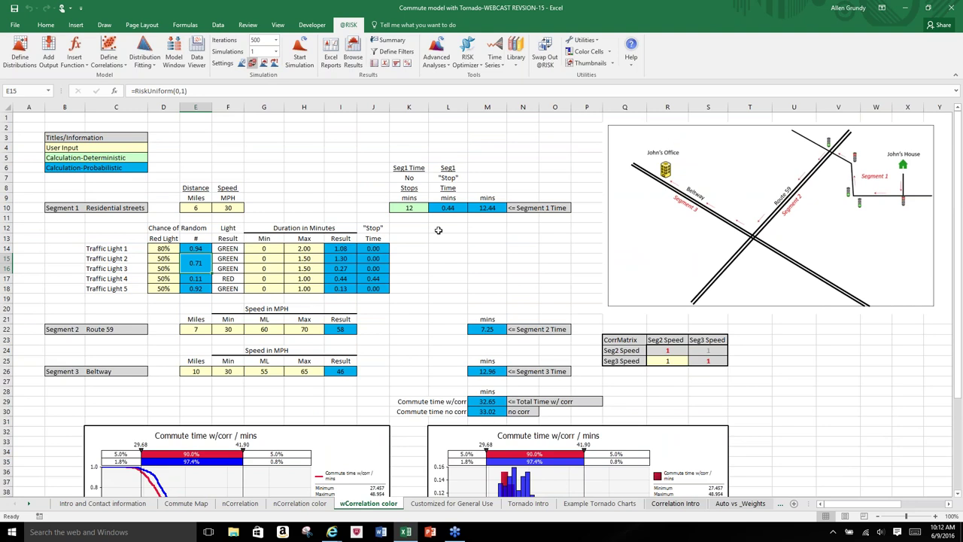
Step: Open the Customized for General Use sheet and recalculate it repeatedly to resample Segment 1's lights and the commute time
click(473, 503)
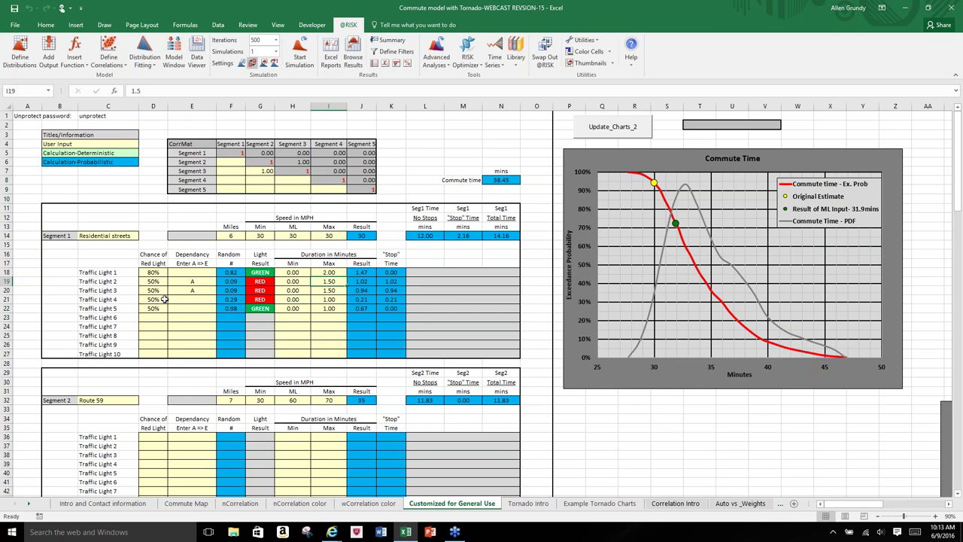
key(F9)
key(F9)
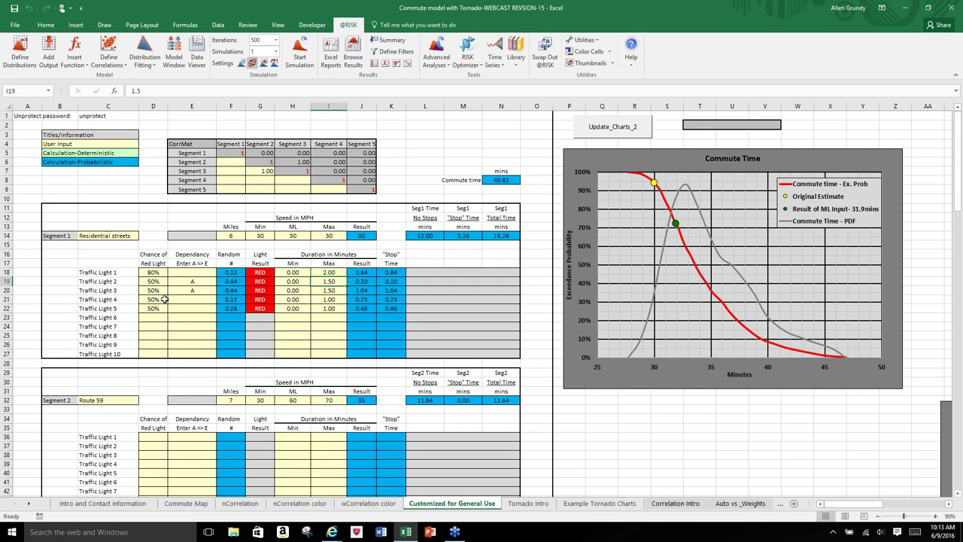
key(F9)
key(F9)
key(F9)
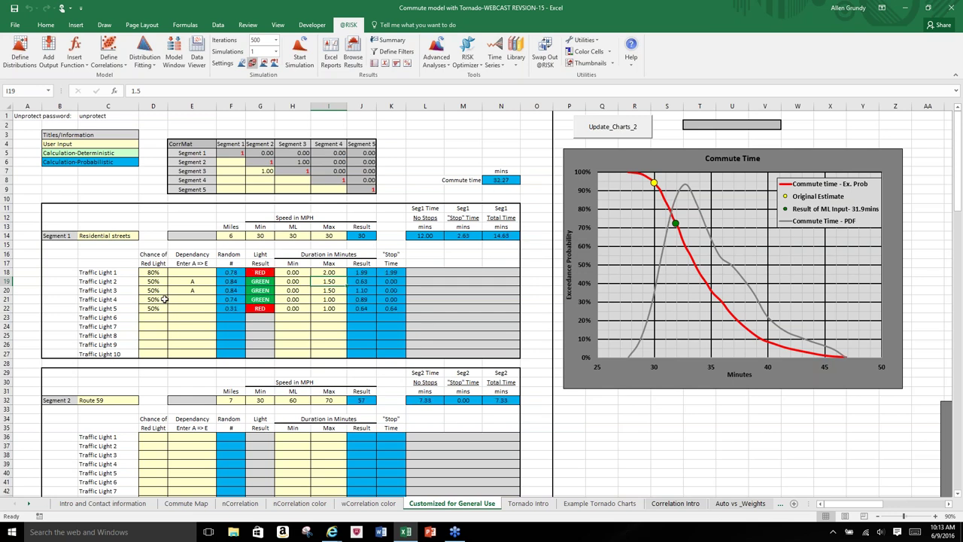
key(F9)
key(F9)
key(F9)
key(F9)
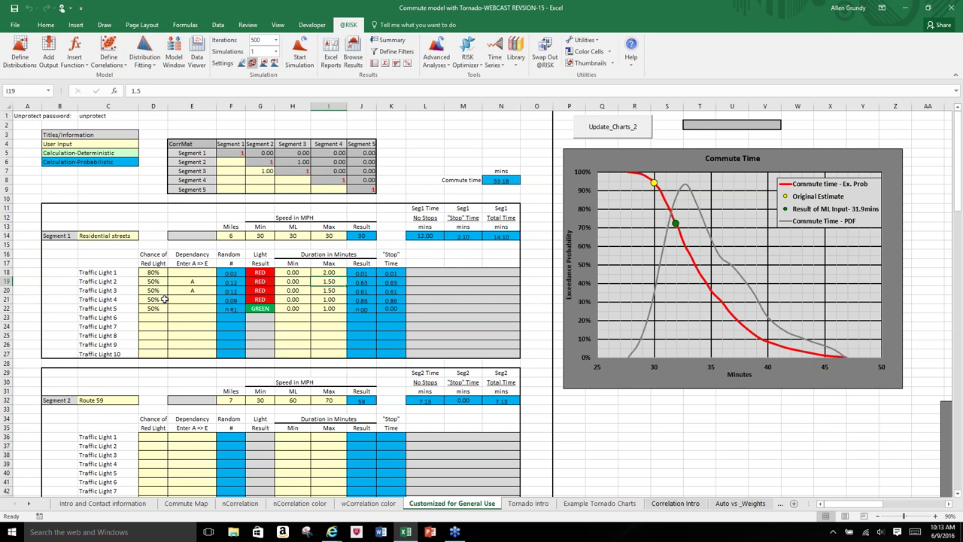
key(F9)
key(F9)
key(F9)
key(F9)
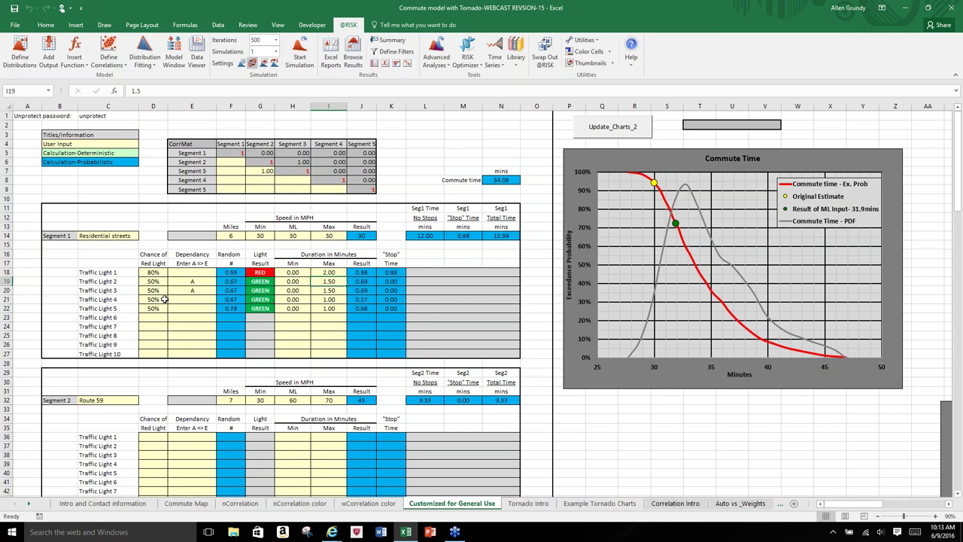
key(F9)
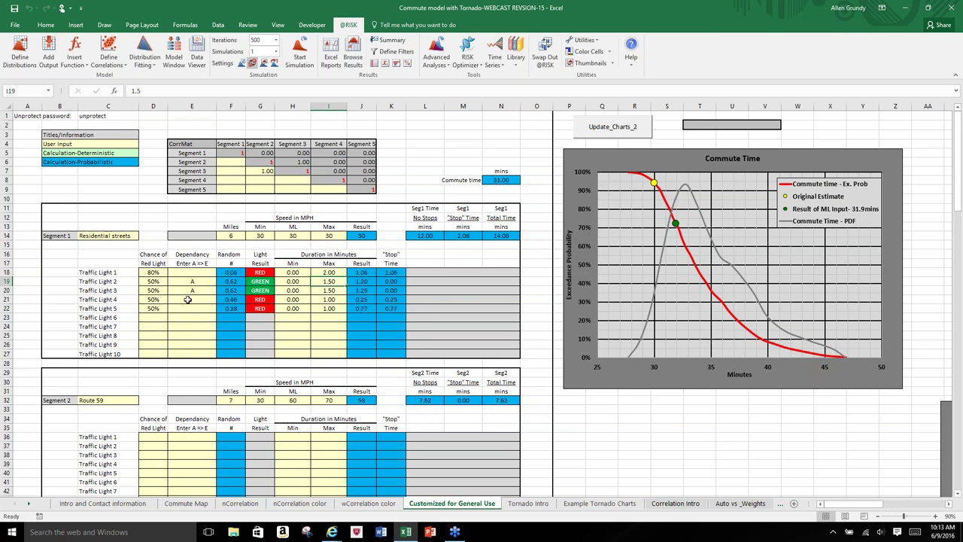
Step: Try the shared dependency code b for Traffic Lights 4 and 5 in Segment 1, and clear both entries
click(189, 300)
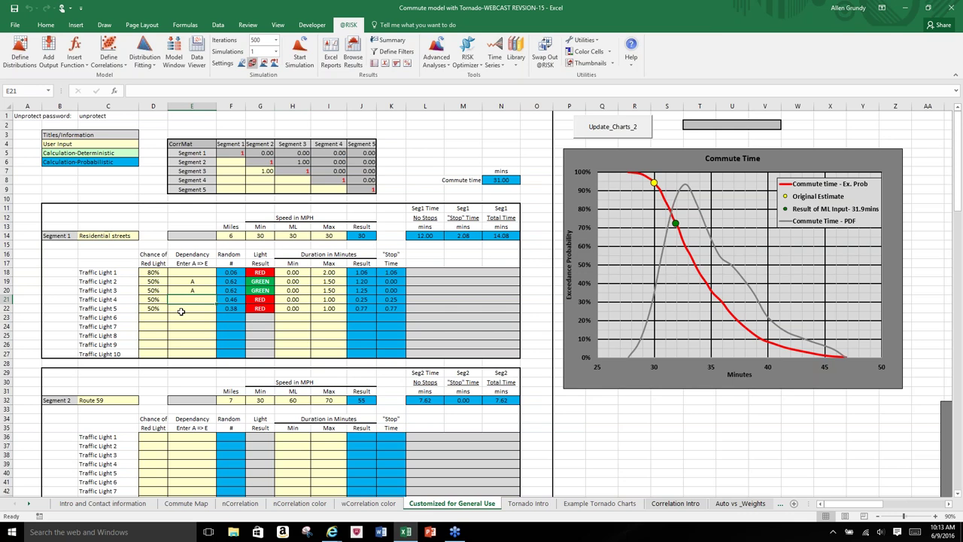
text(b)
key(Return)
text(b)
key(Return)
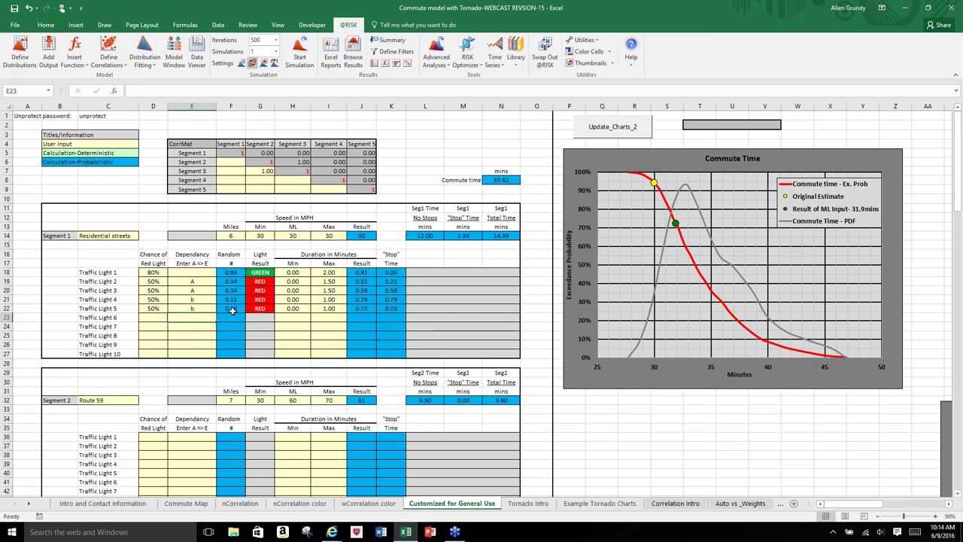
drag(194, 300, 193, 309)
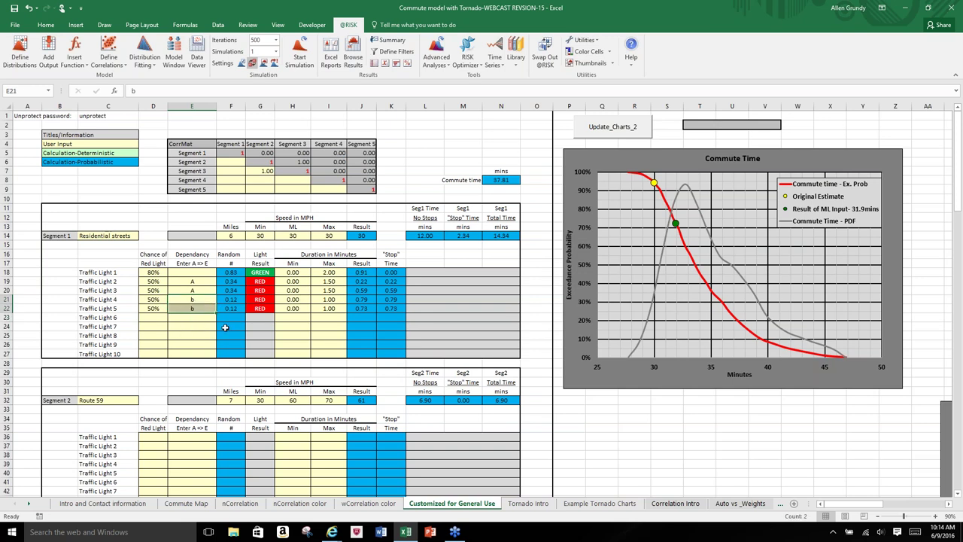
key(Delete)
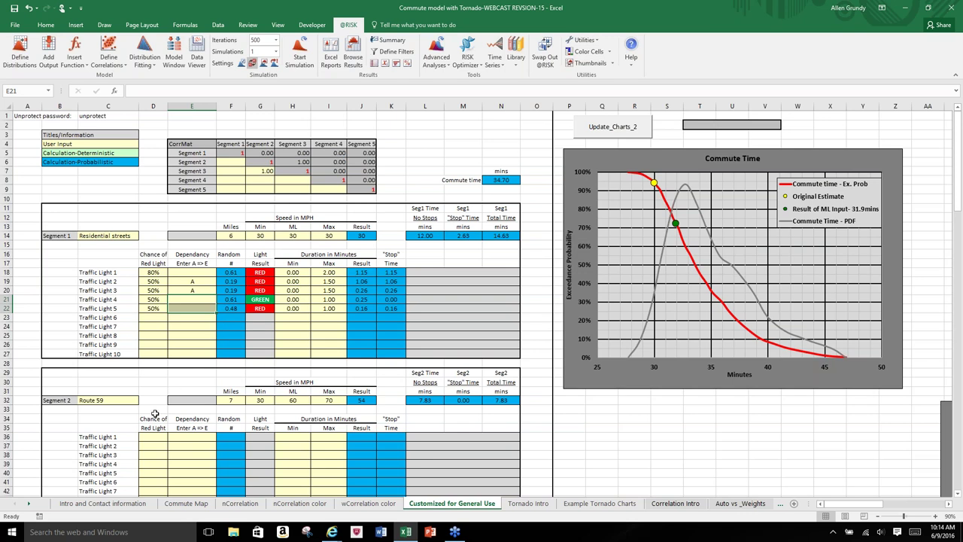
Step: Review the Segment 2 and Segment 3 input blocks with their speed and traffic light tables
scroll(157, 410, down, 3)
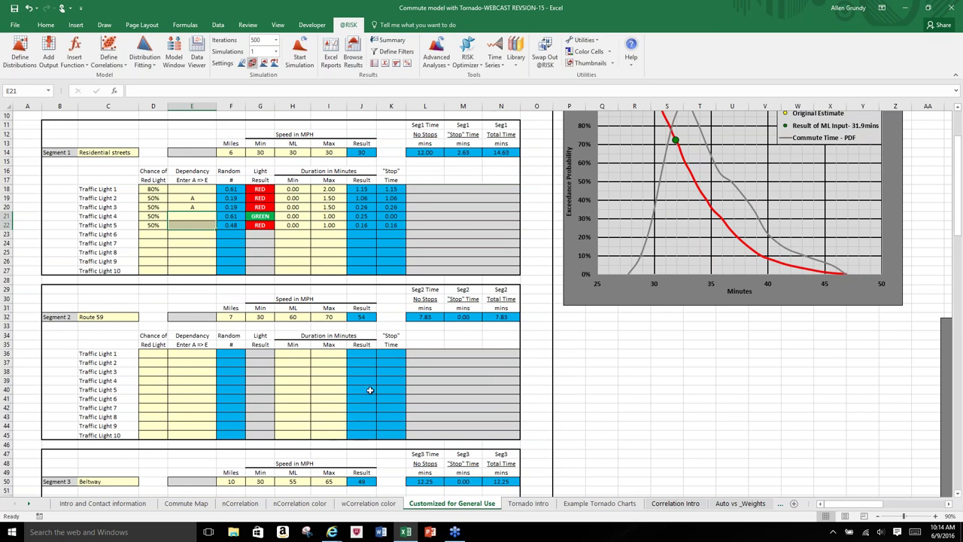
scroll(361, 410, down, 1)
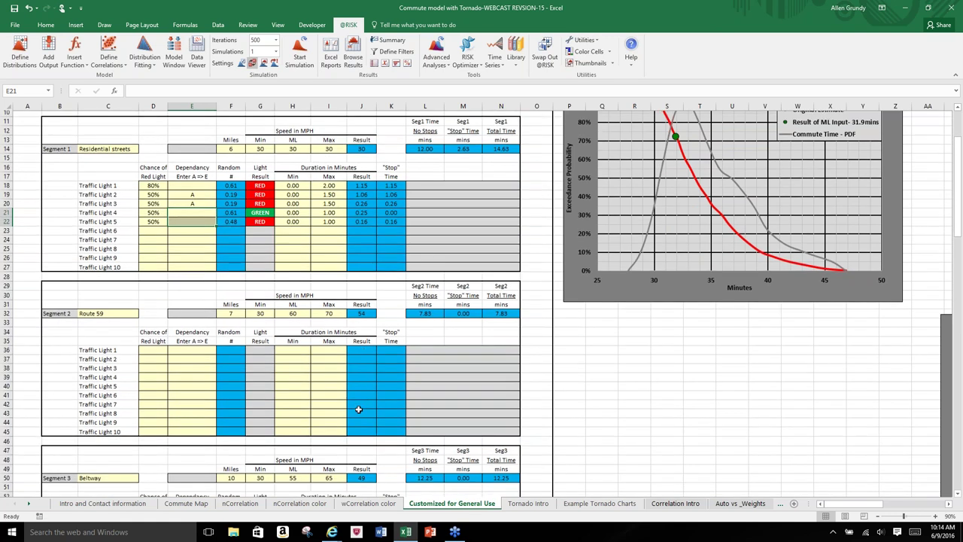
scroll(359, 411, down, 4)
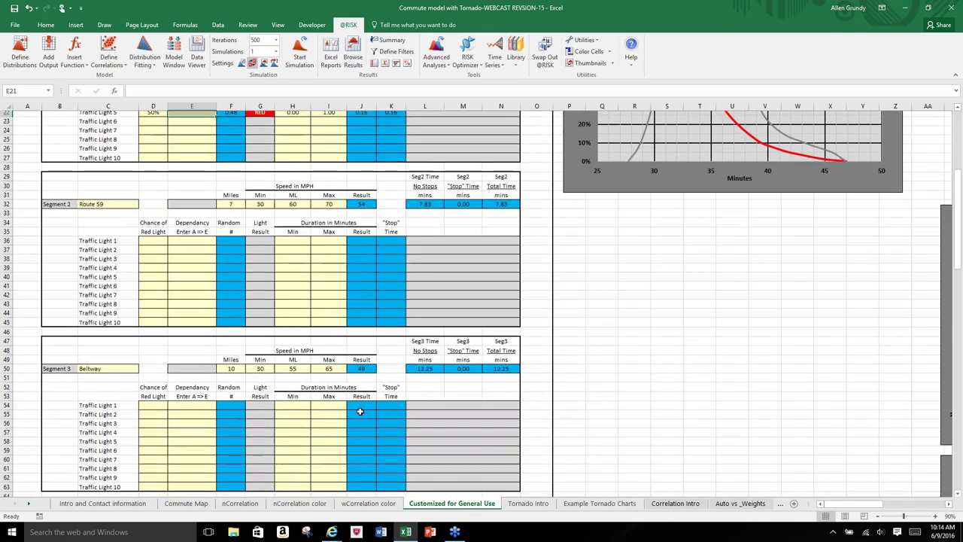
scroll(361, 412, down, 1)
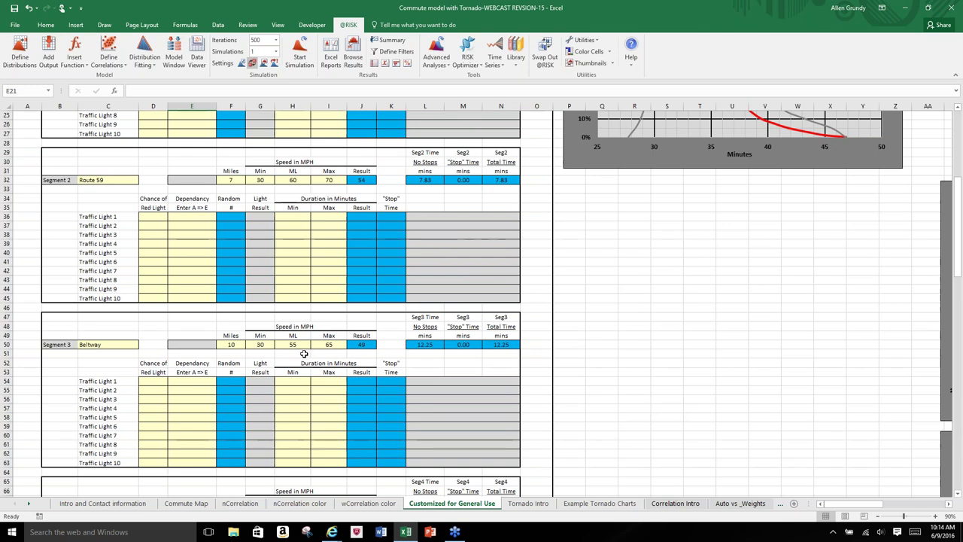
Step: Set Segment 3's most likely speed to U and recalculate the sheet
click(295, 346)
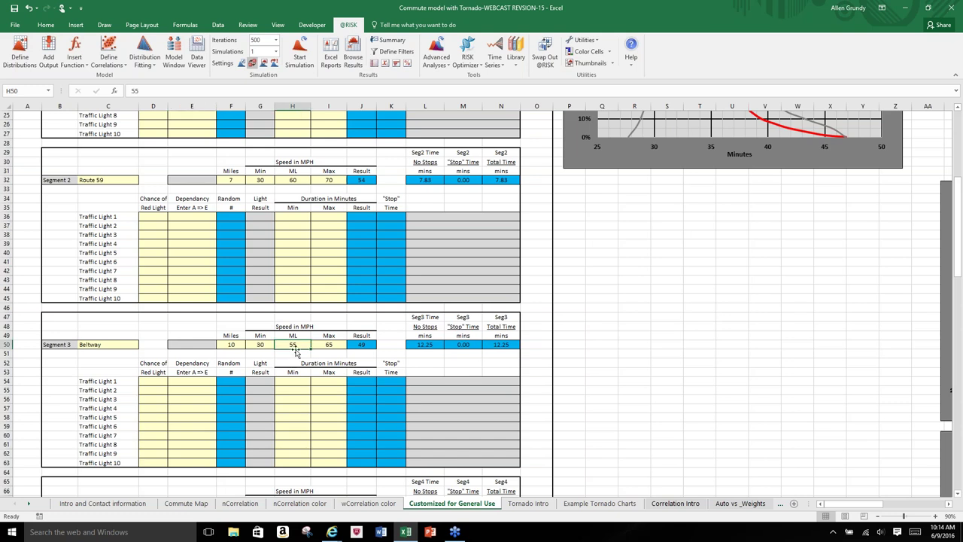
text(U)
key(Return)
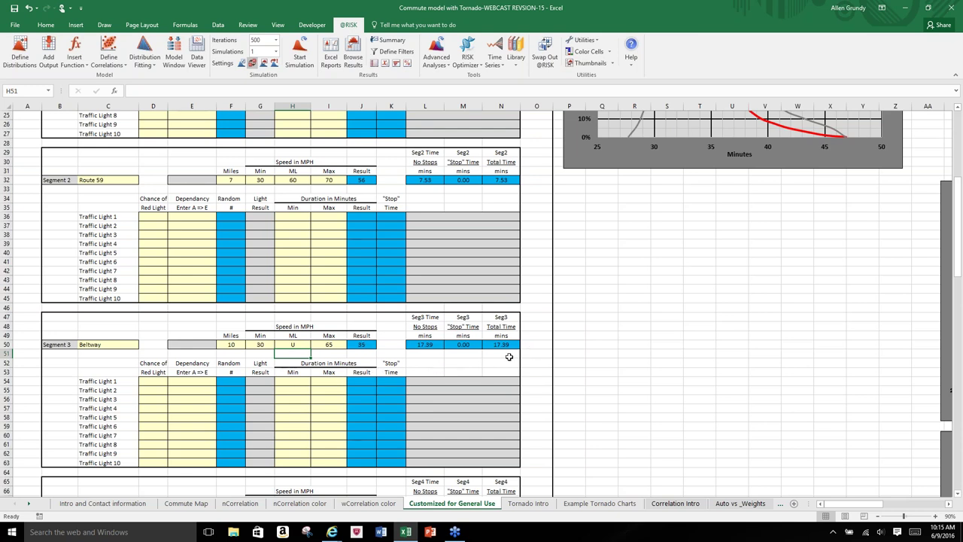
scroll(365, 346, up, 1)
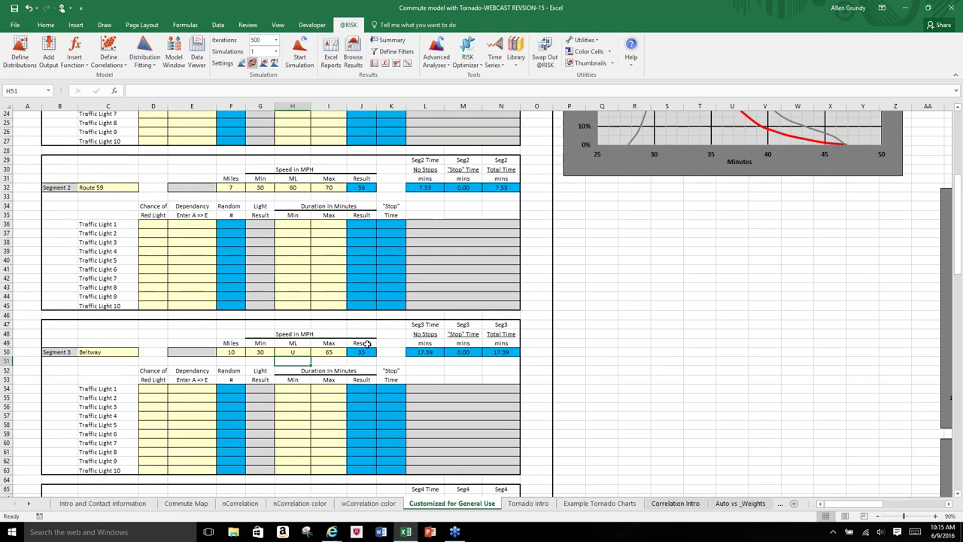
scroll(366, 344, up, 8)
key(F9)
key(F9)
key(F9)
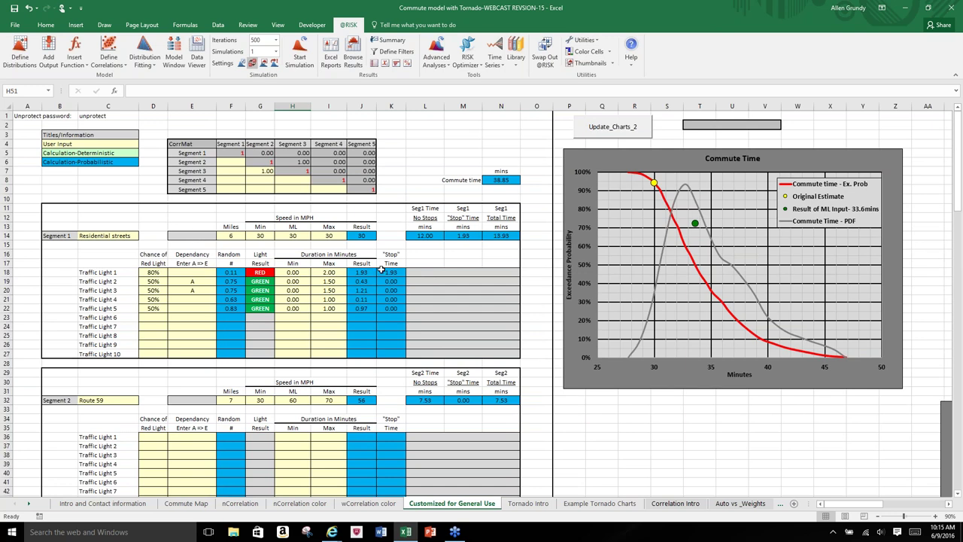
Step: Try the invalid value 90 for Segment 1's most likely speed and for Traffic Light 2's minimum duration
click(298, 234)
text(90)
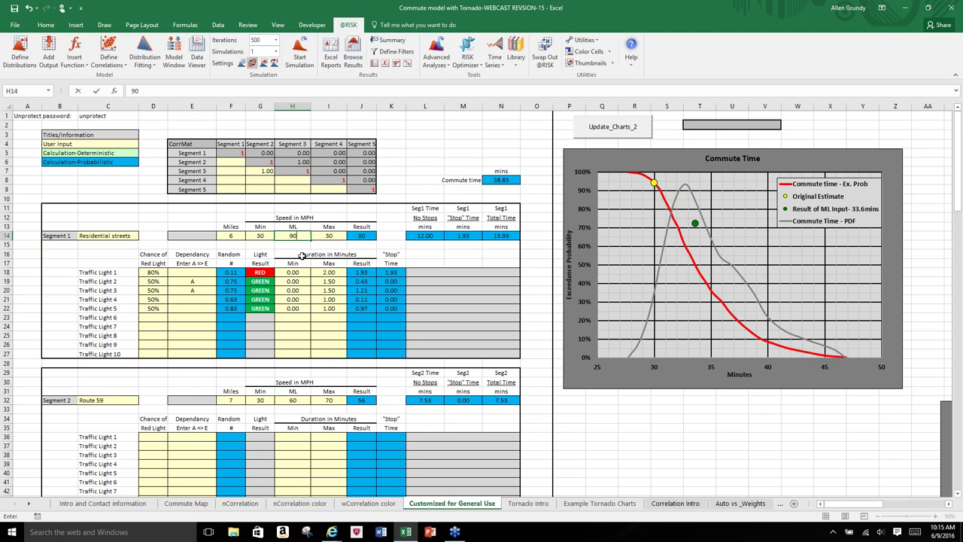
key(Return)
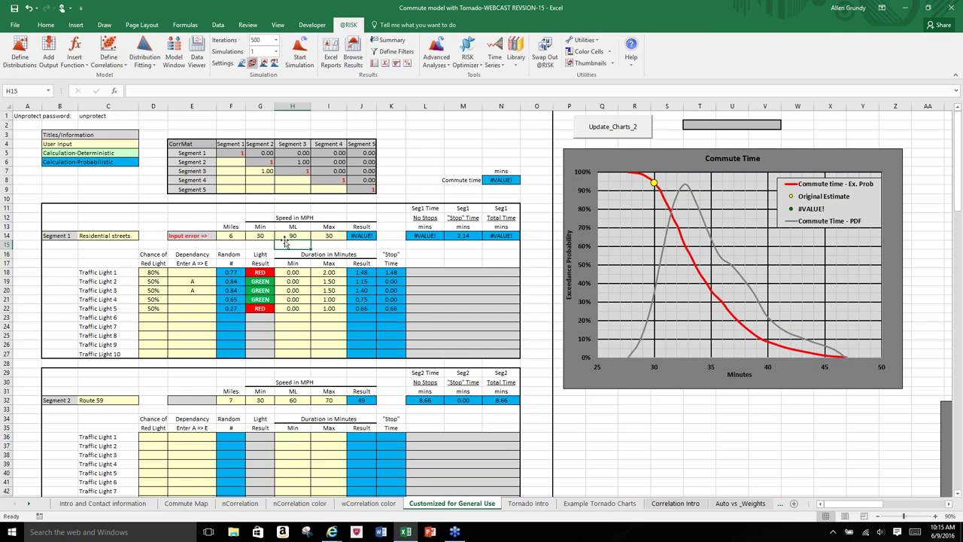
click(303, 283)
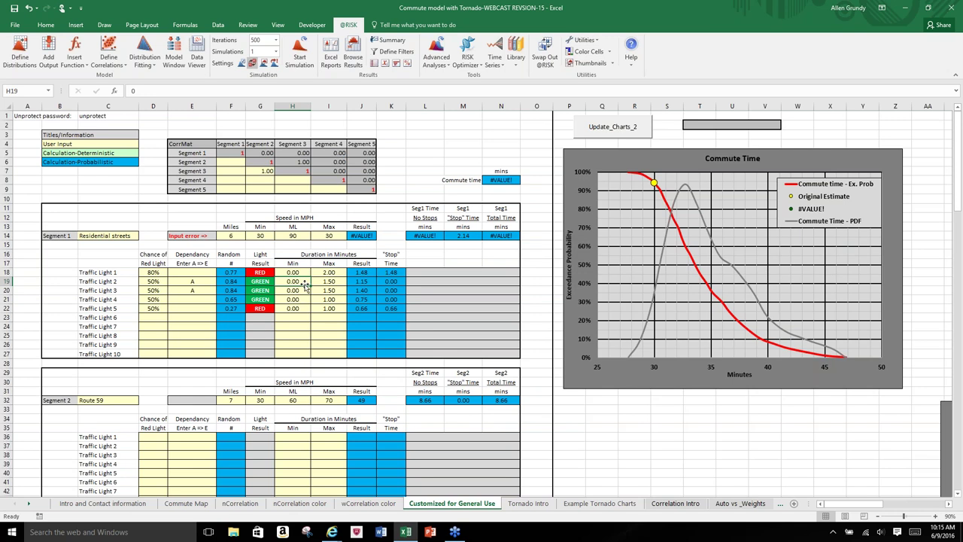
text(90)
key(Return)
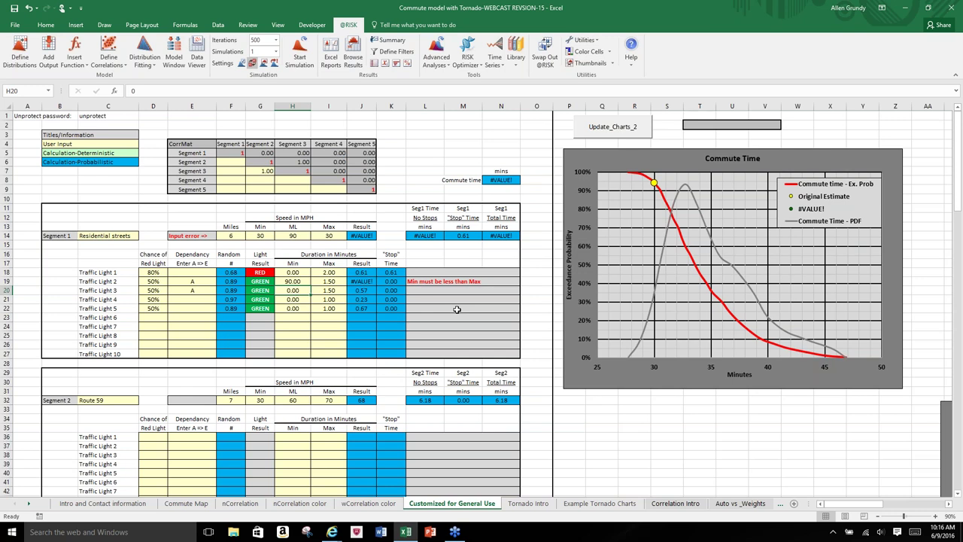
Step: Set Traffic Light 2's minimum duration back to 0 and Segment 1's most likely speed back to 30
click(298, 283)
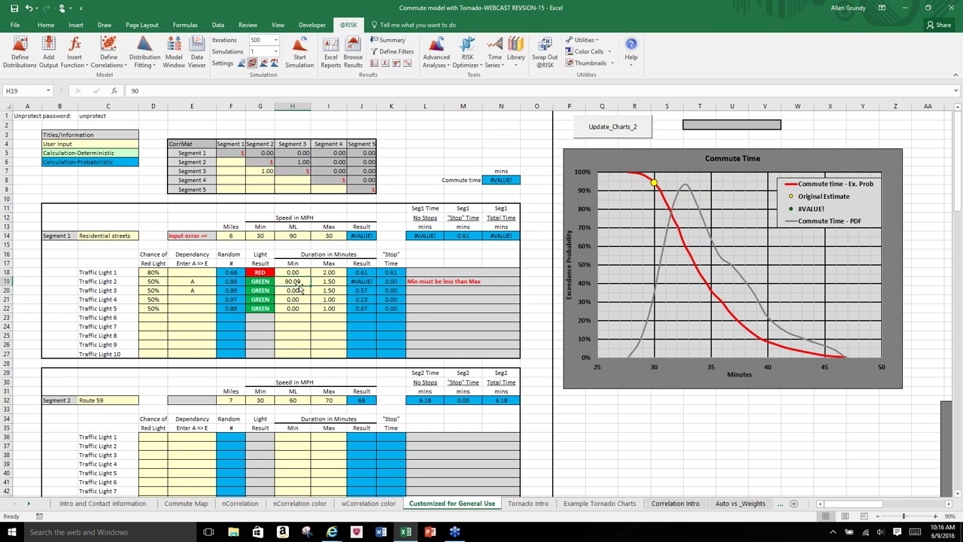
text(0)
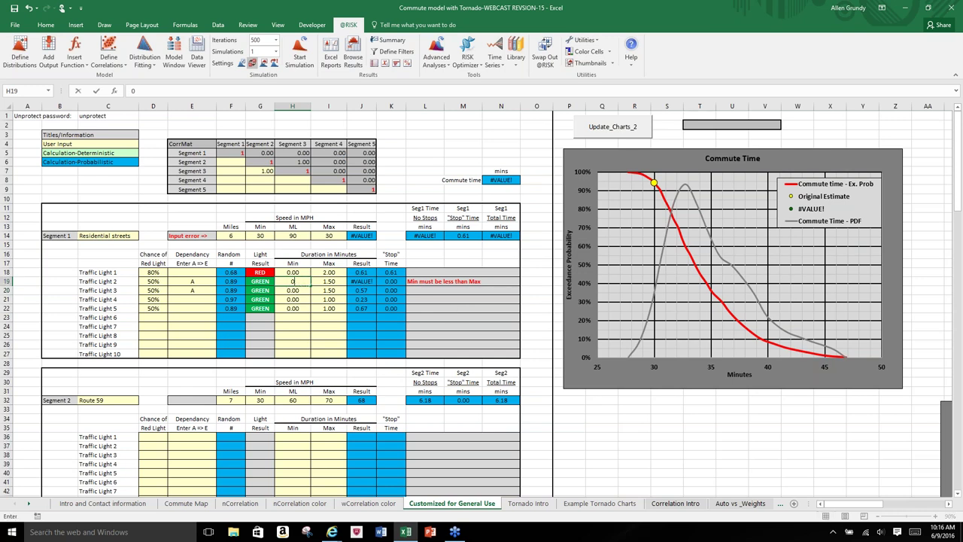
click(288, 237)
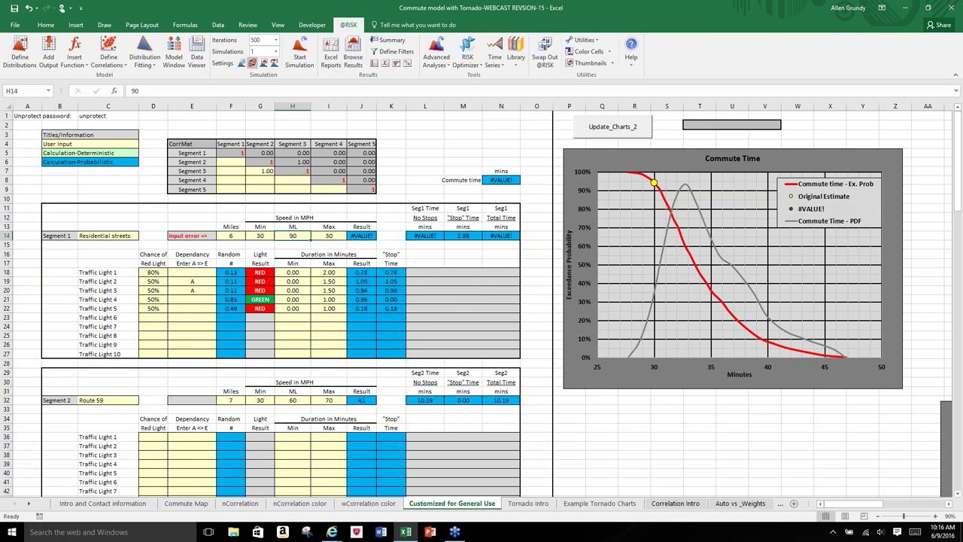
text(30)
key(Return)
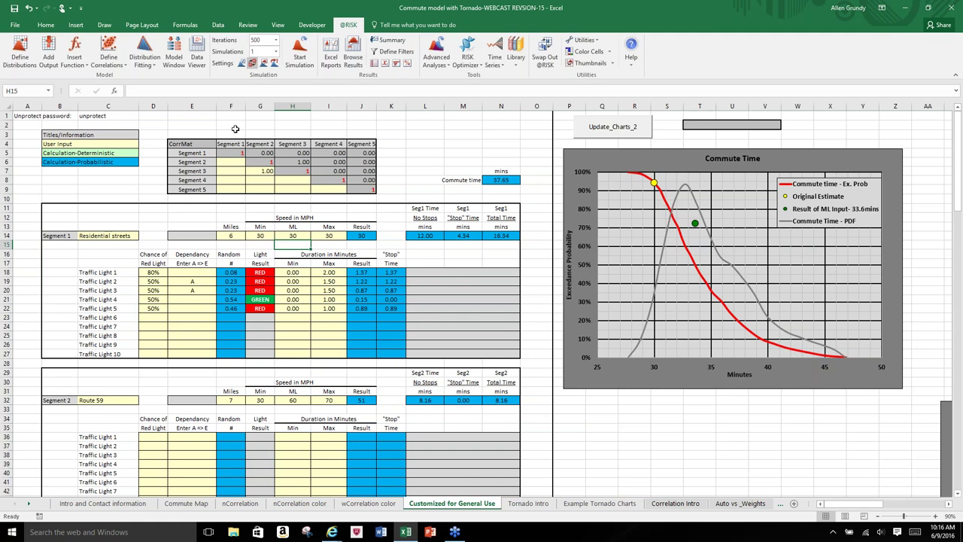
Step: Try to edit the locked duration result formula of Traffic Light 1 in Segment 1
click(245, 27)
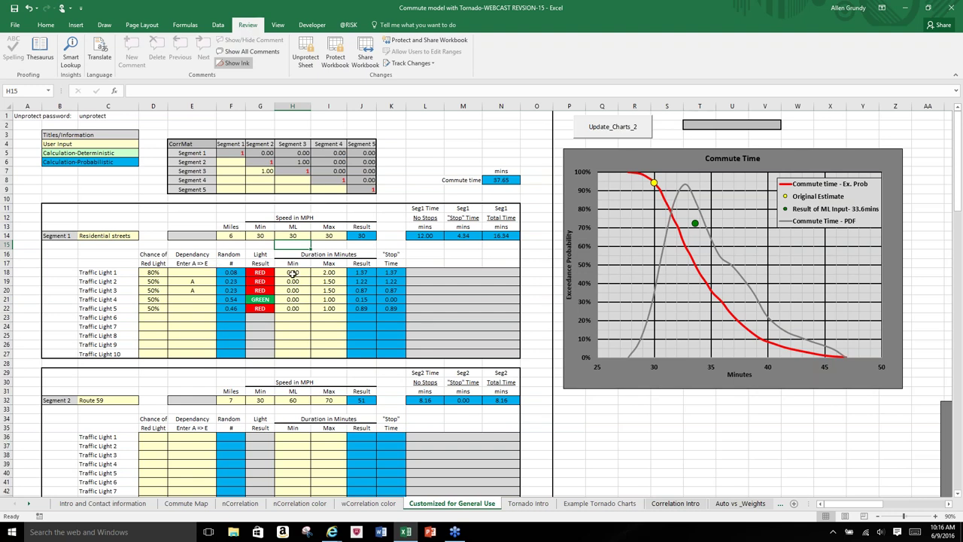
click(360, 271)
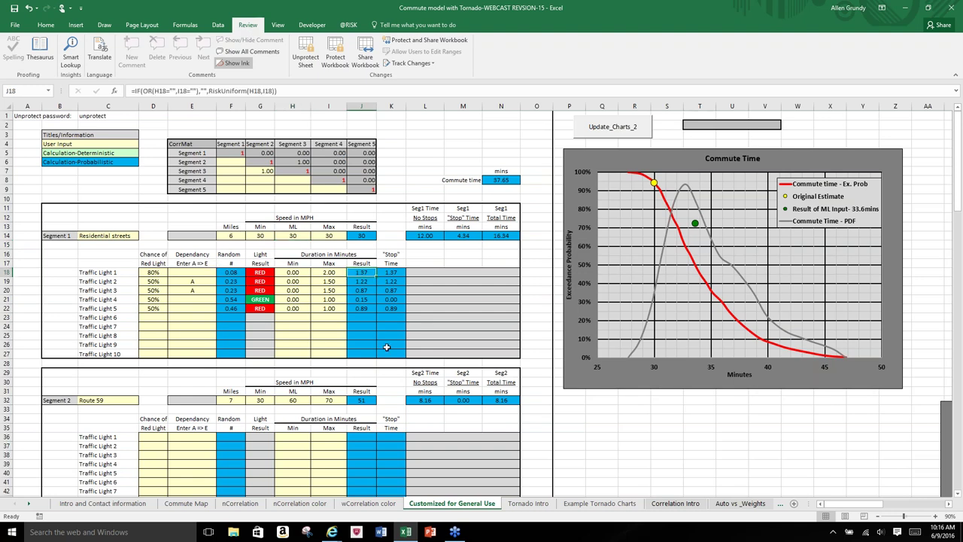
key(F2)
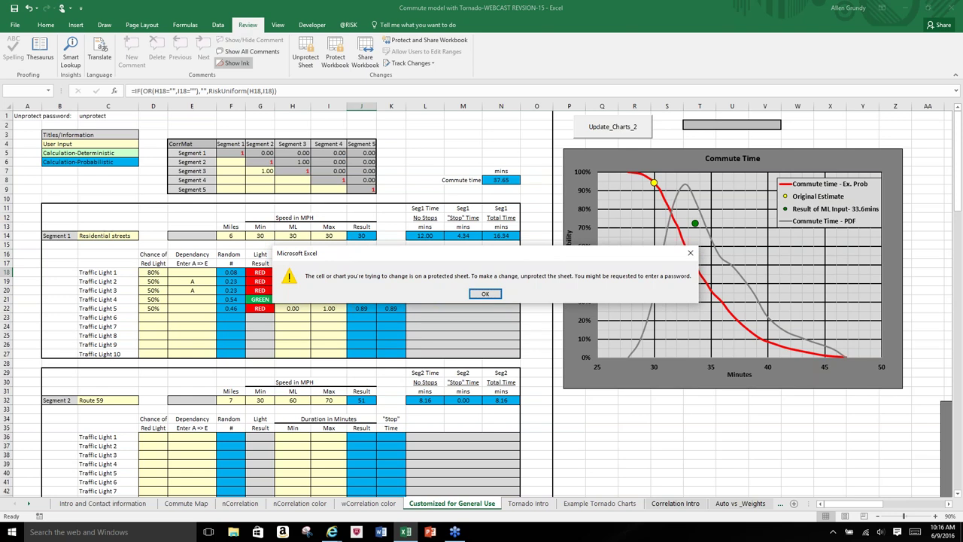
click(485, 295)
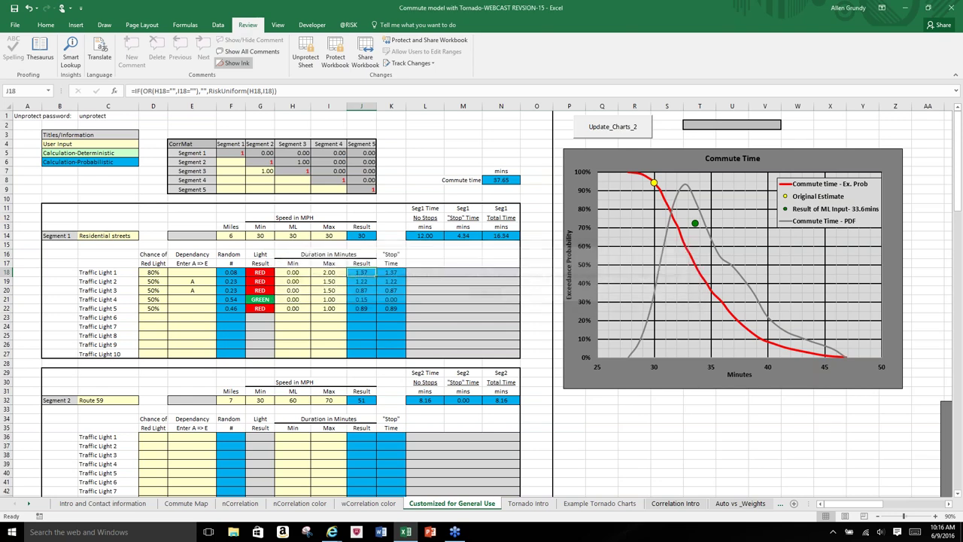
Step: Try a maximum duration of 4 minutes for Segment 1's Traffic Light 1, and return it to 2
click(338, 273)
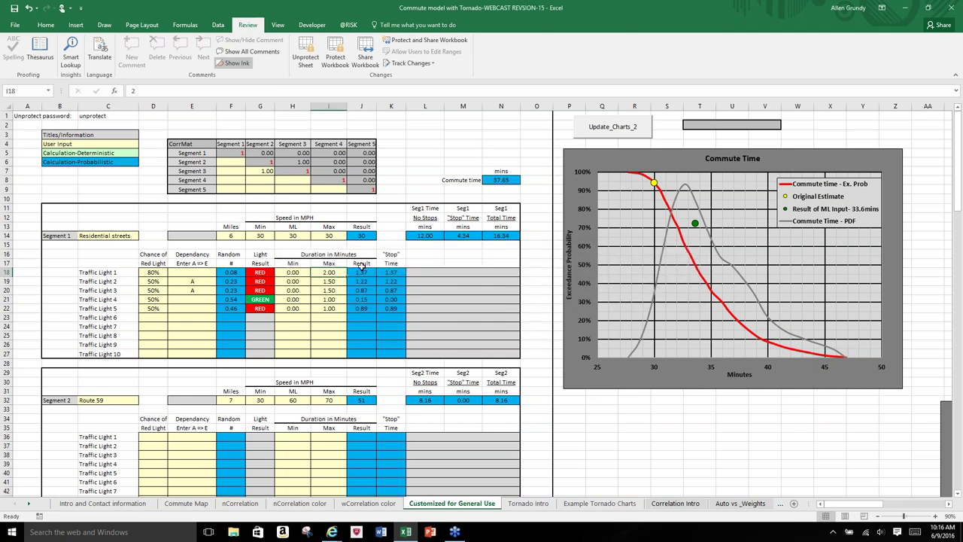
text(4)
key(Return)
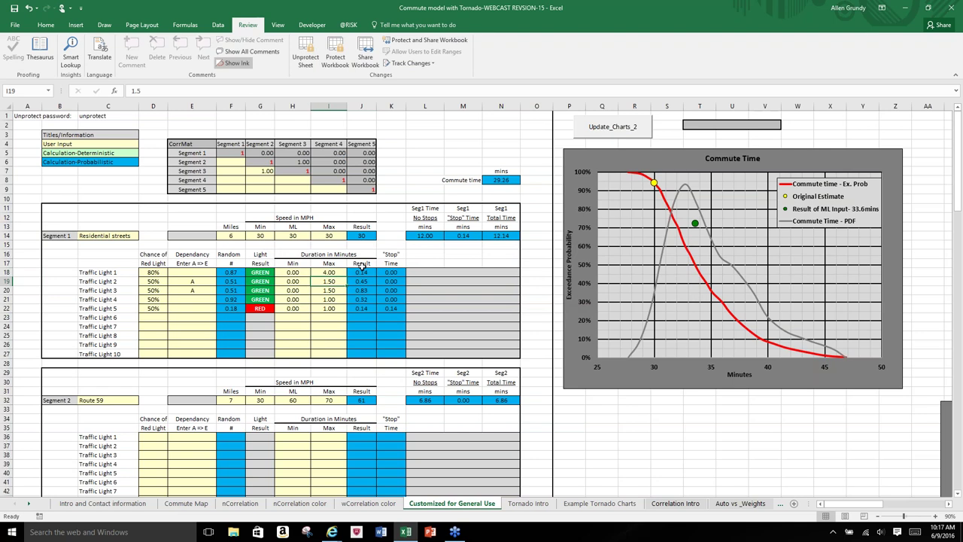
click(337, 274)
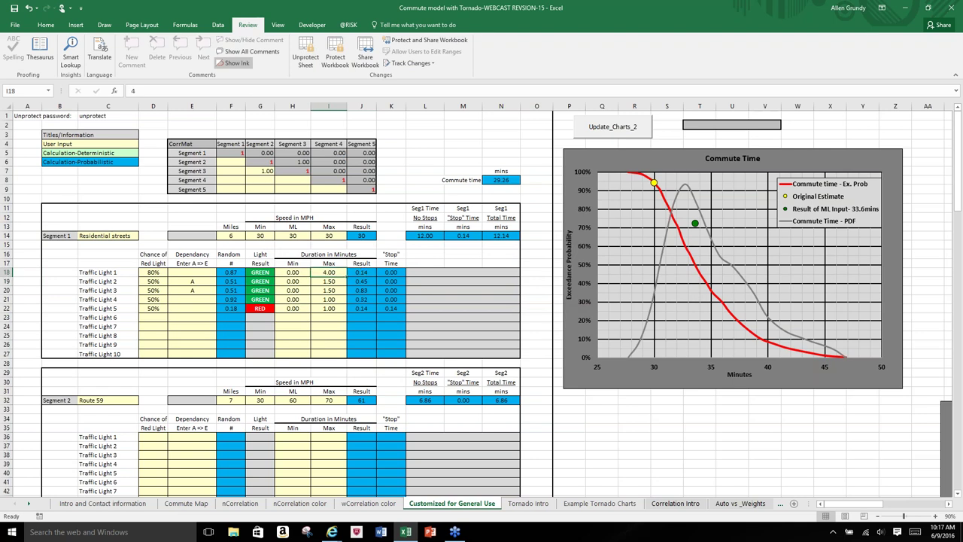
text(2)
key(Return)
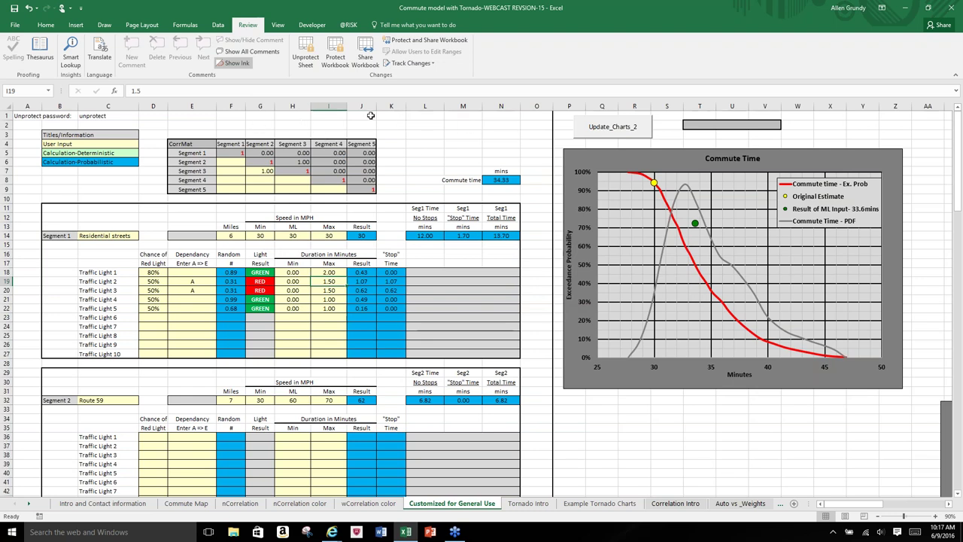
click(348, 25)
click(307, 63)
click(301, 54)
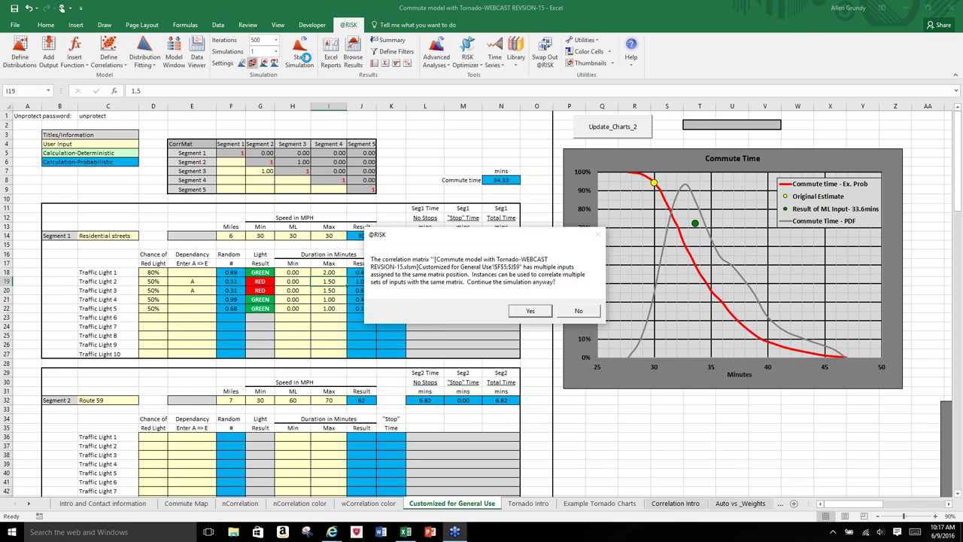
click(530, 311)
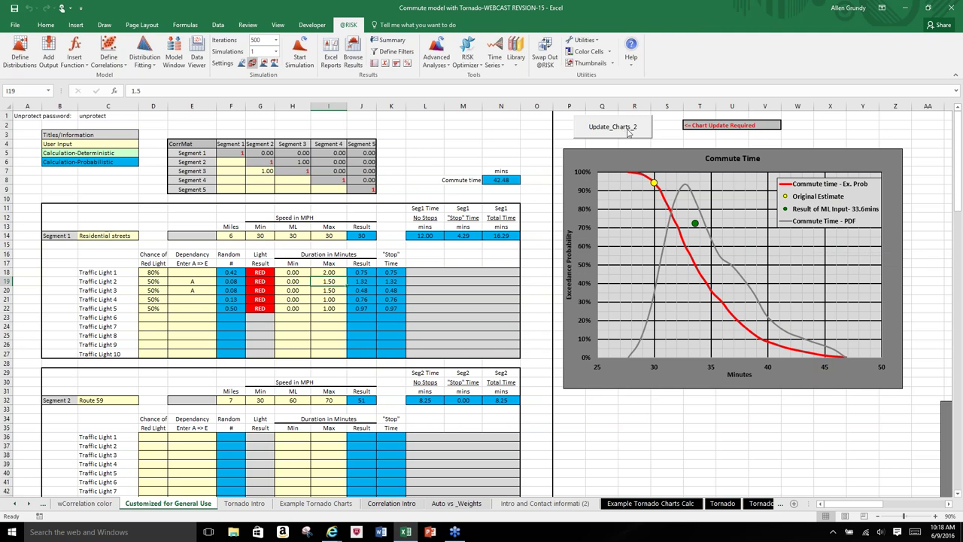
click(589, 128)
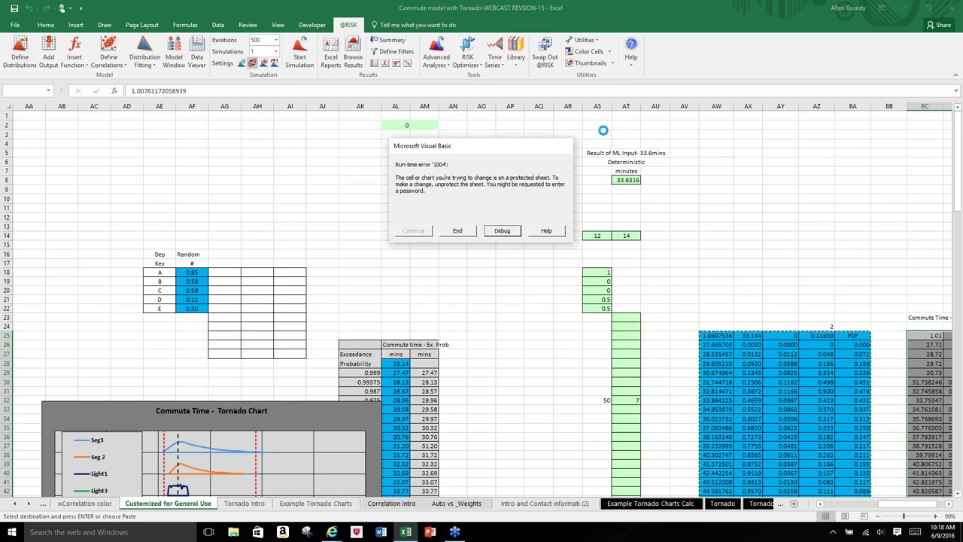
click(465, 231)
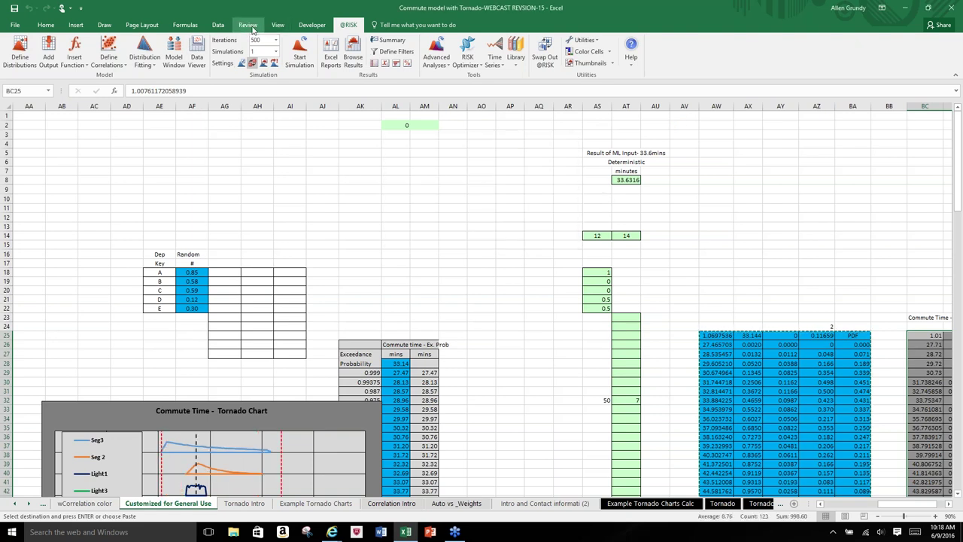
Step: Unprotect the sheet with its password and protect it again with the password left blank
click(251, 27)
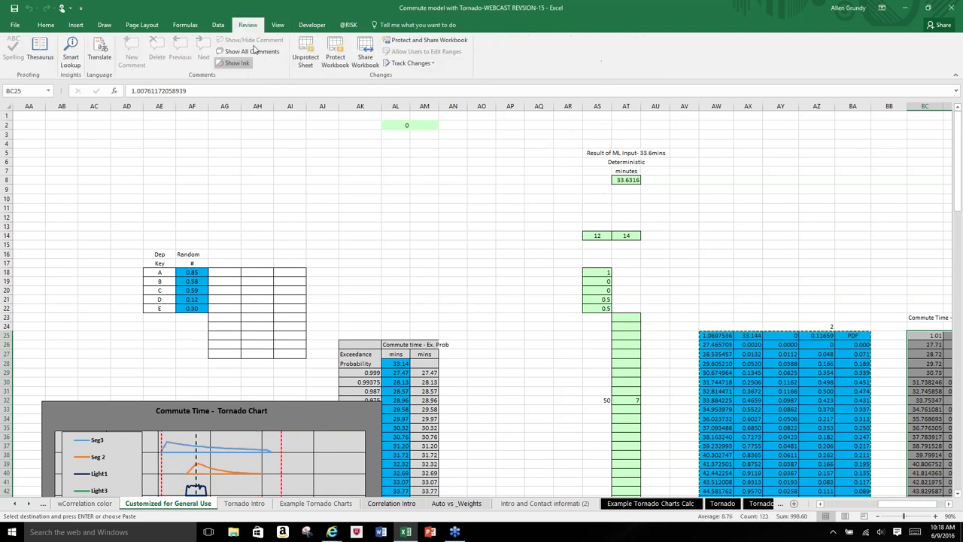
click(305, 59)
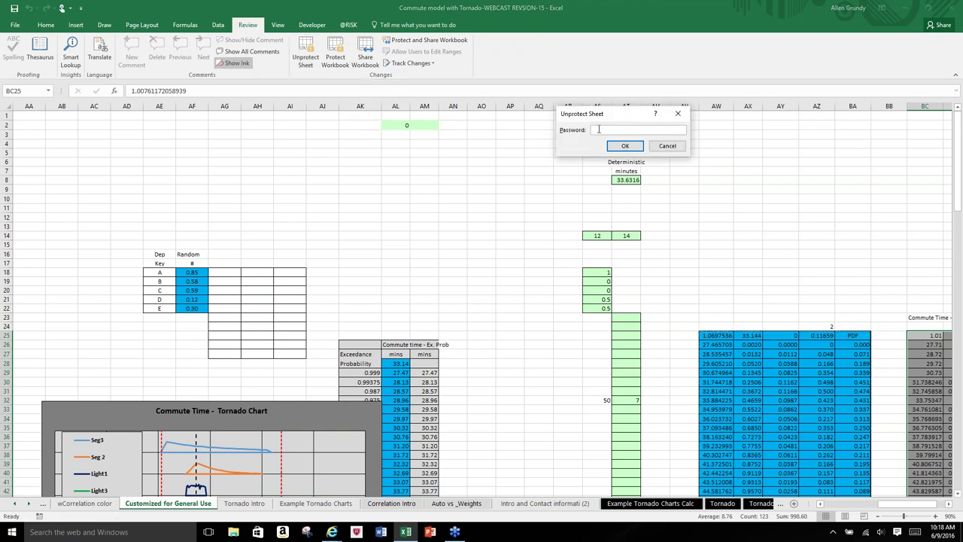
text(•••••••••)
click(621, 151)
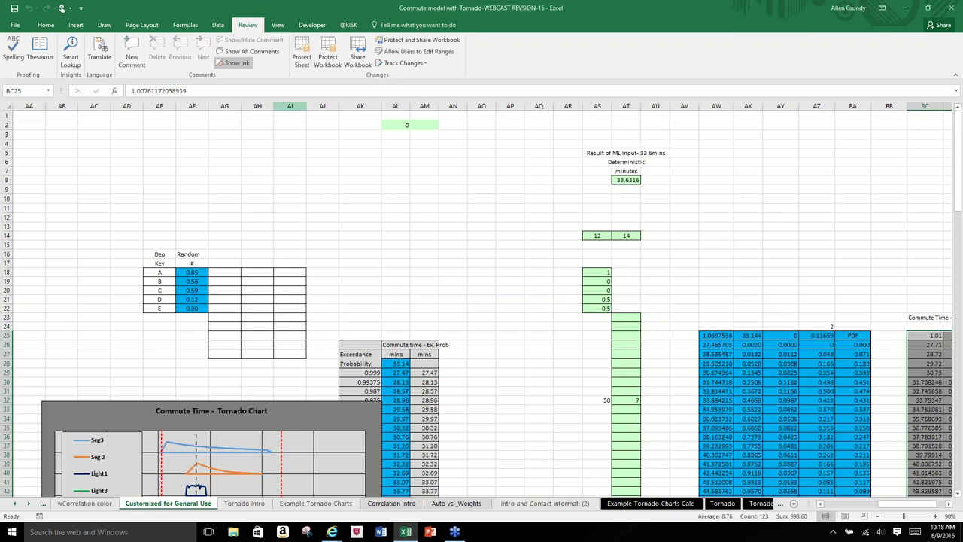
click(303, 59)
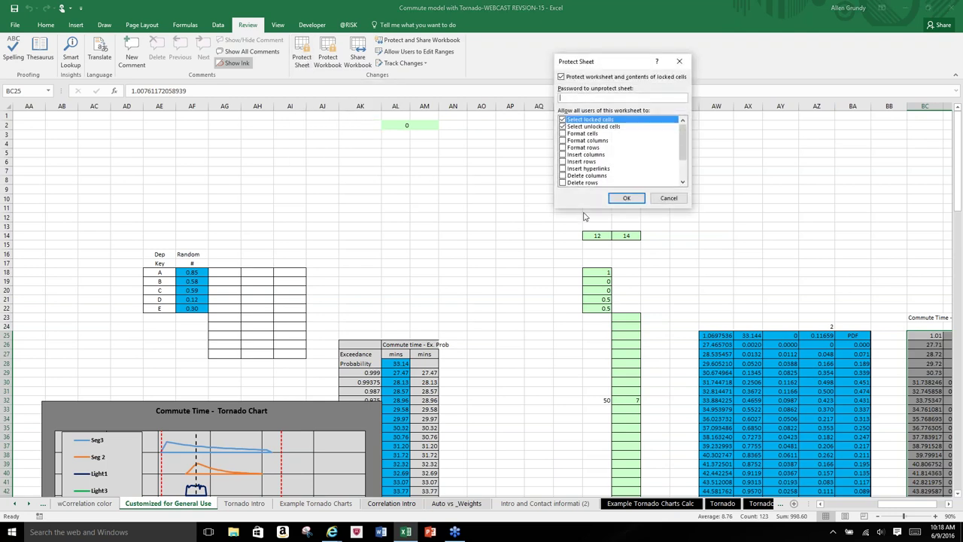
click(622, 200)
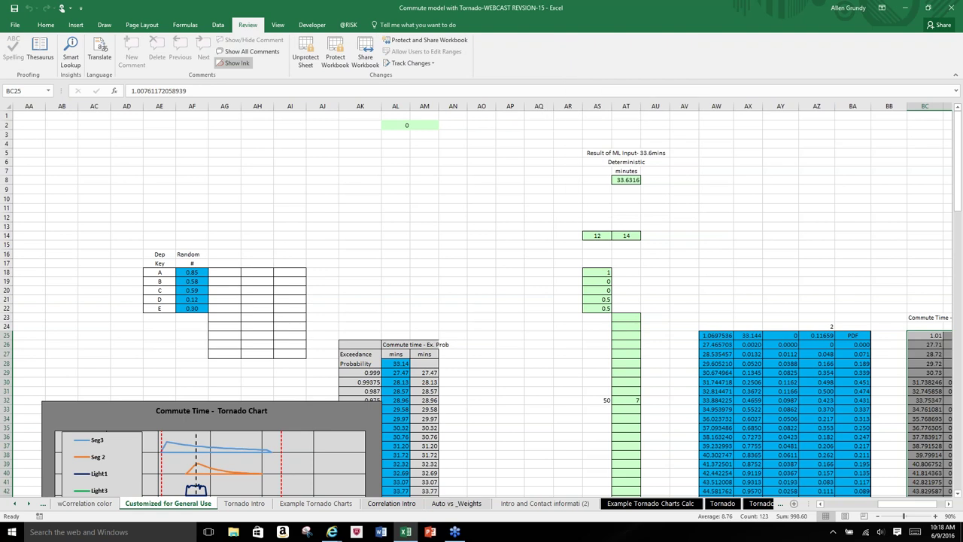
Step: Try the chart update again on the protected sheet and end the macro
click(822, 504)
click(821, 504)
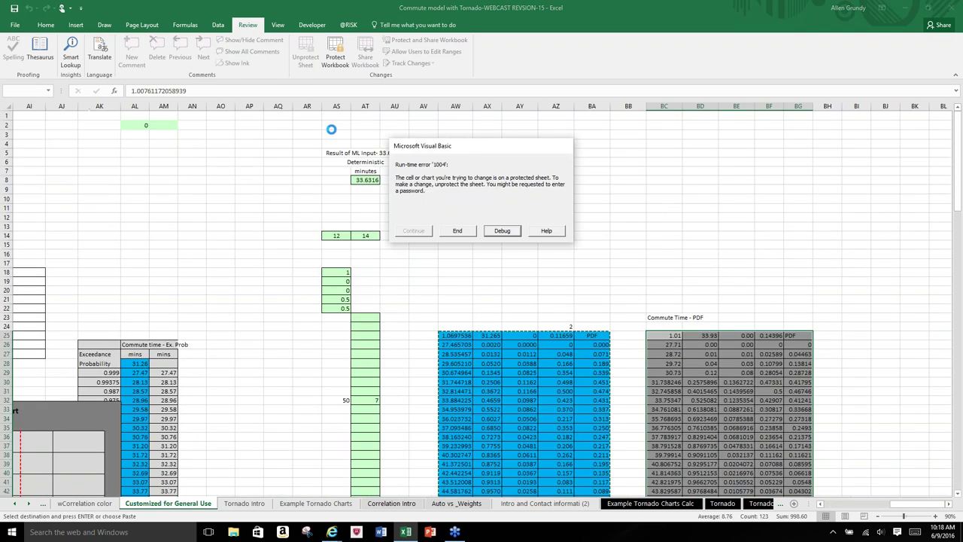
click(461, 232)
Step: Lift the sheet's protection and re-protect it without a password, keeping the default permissions
click(307, 64)
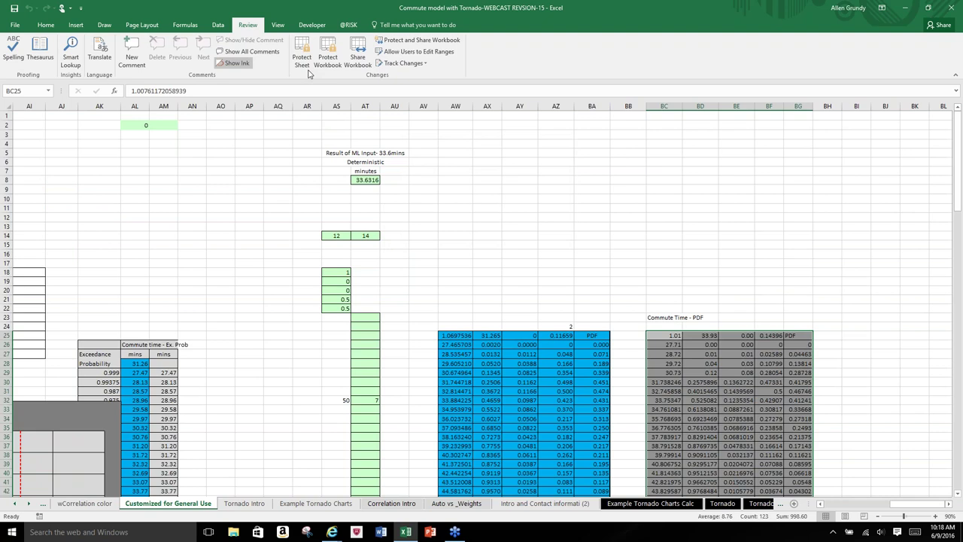
click(821, 504)
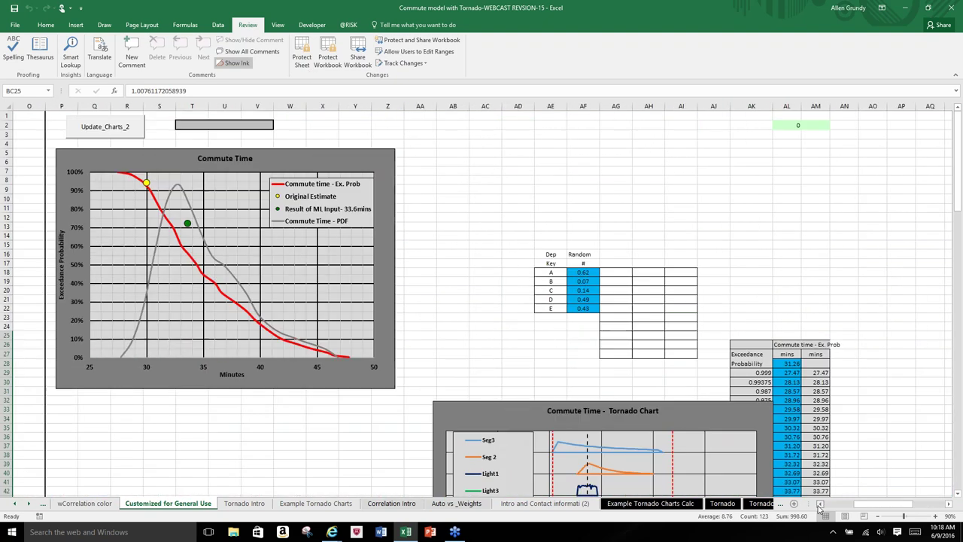
click(821, 504)
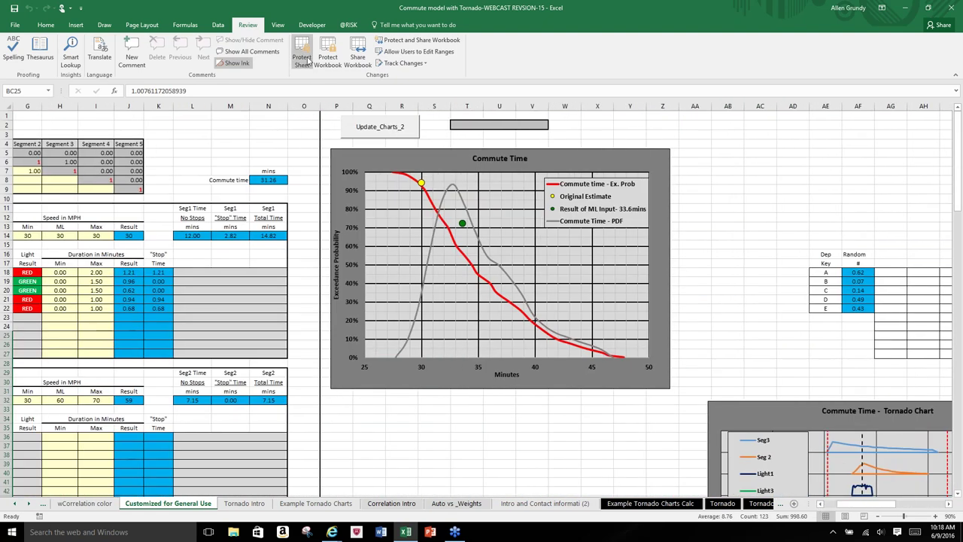
click(303, 59)
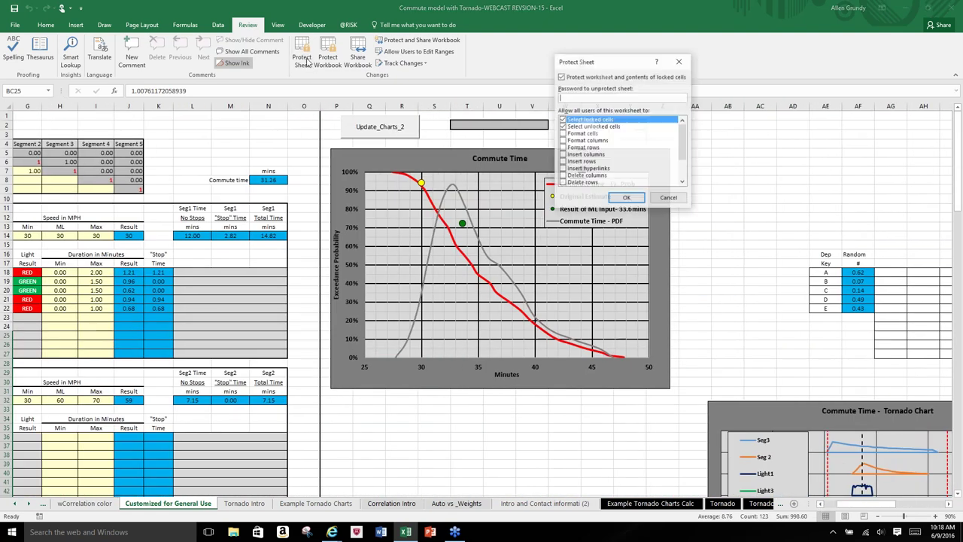
click(616, 197)
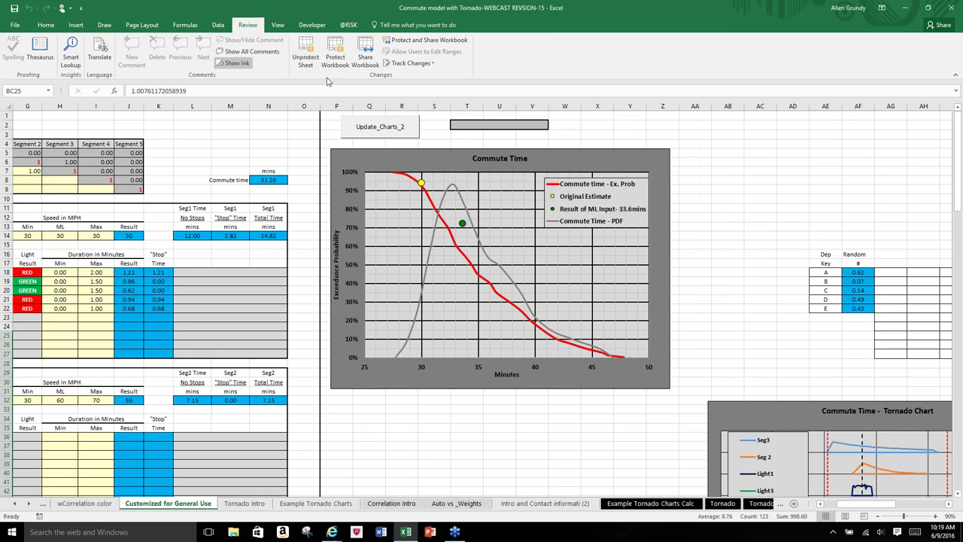
Step: Lift the sheet's protection and leave it unprotected, cancelling the Protect Sheet dialog
click(304, 58)
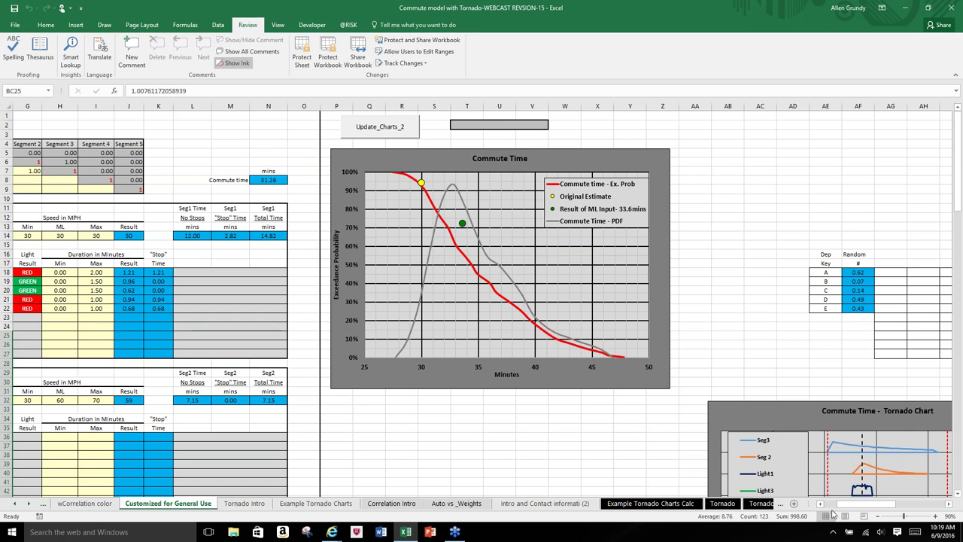
click(821, 506)
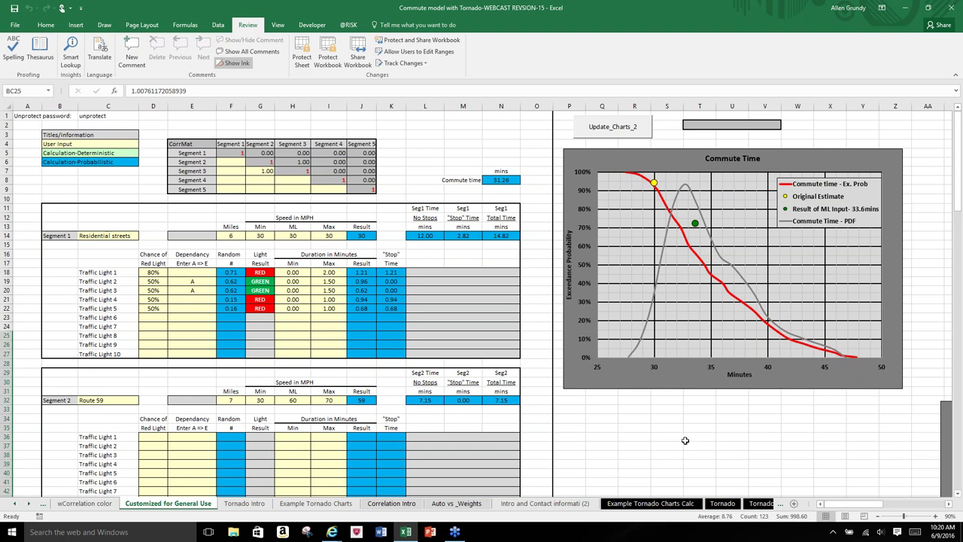
click(304, 52)
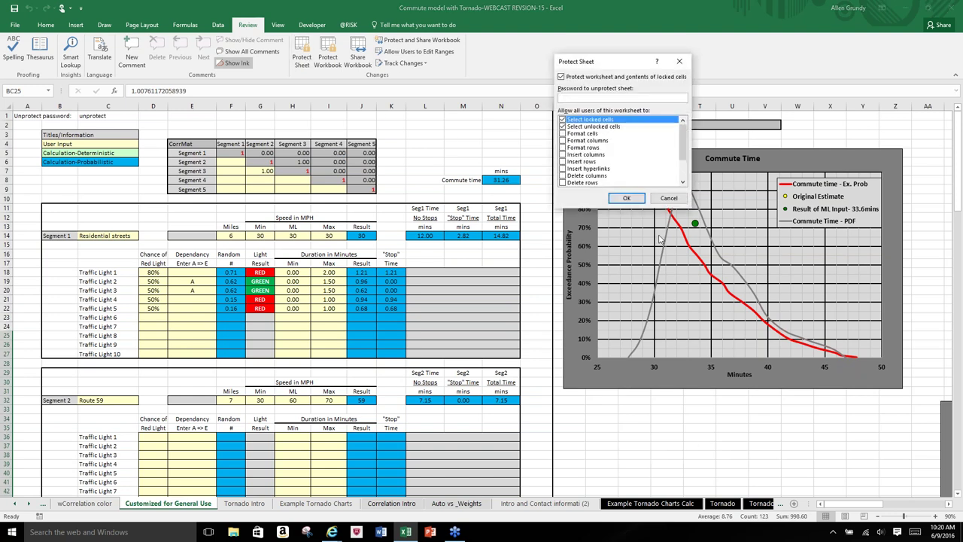
click(669, 198)
click(674, 435)
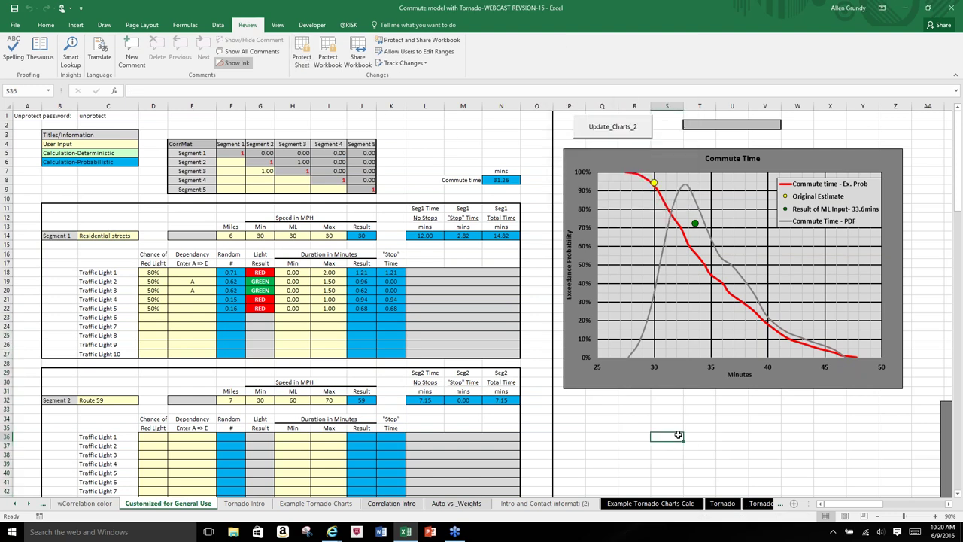
Step: Recalculate the model and update the commute-time charts on the unprotected sheet
key(Return)
click(671, 437)
key(Escape)
key(F9)
click(625, 126)
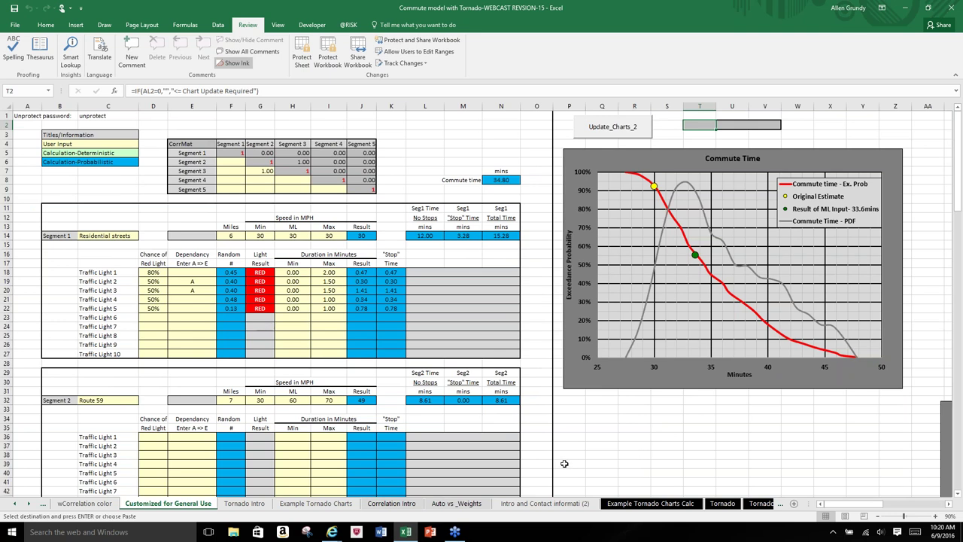
Step: Set the most likely speed for Segment 3, Beltway, to 55 mph
scroll(571, 456, down, 1)
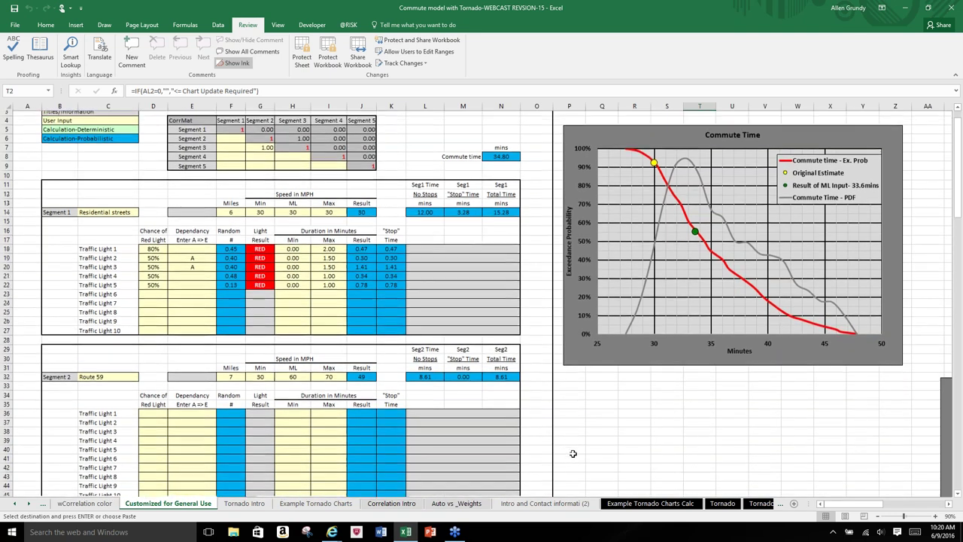
scroll(572, 453, up, 1)
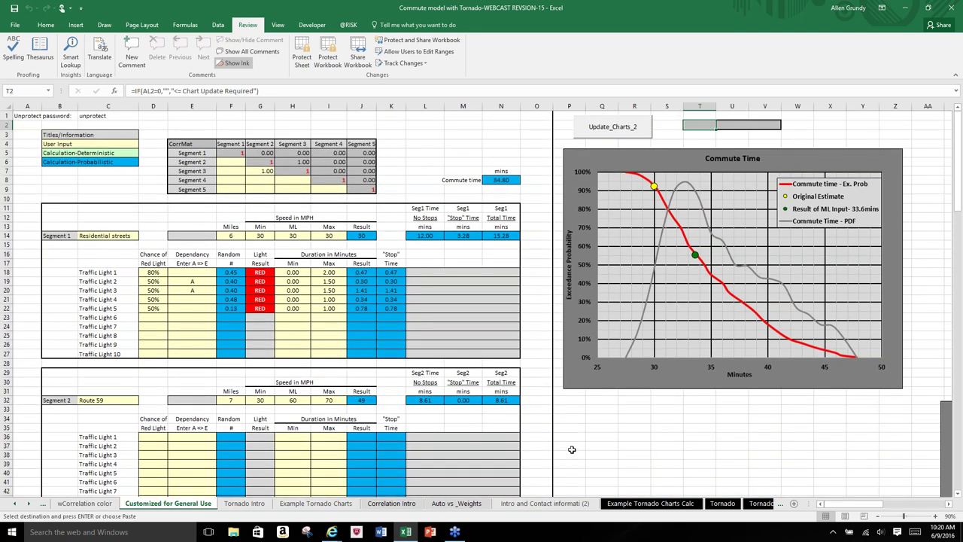
scroll(573, 451, down, 5)
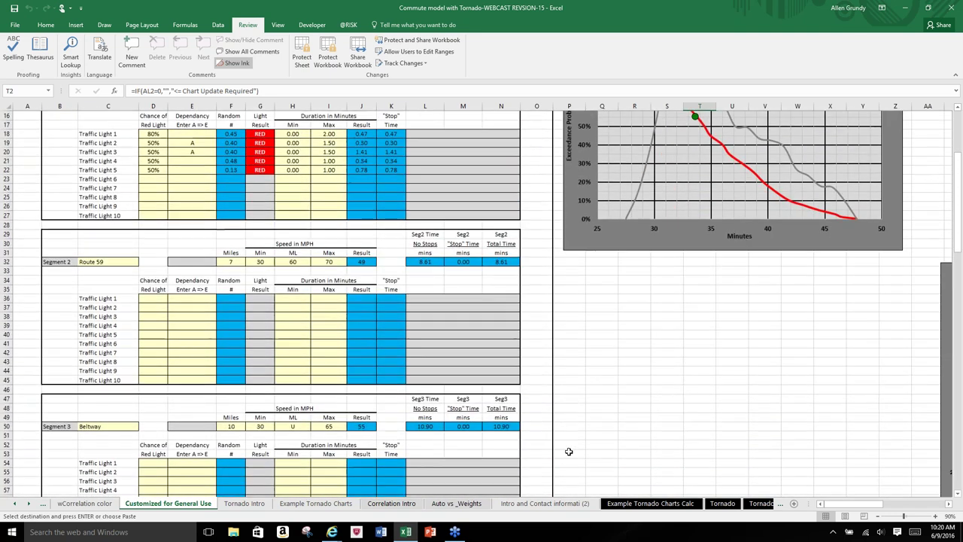
click(303, 428)
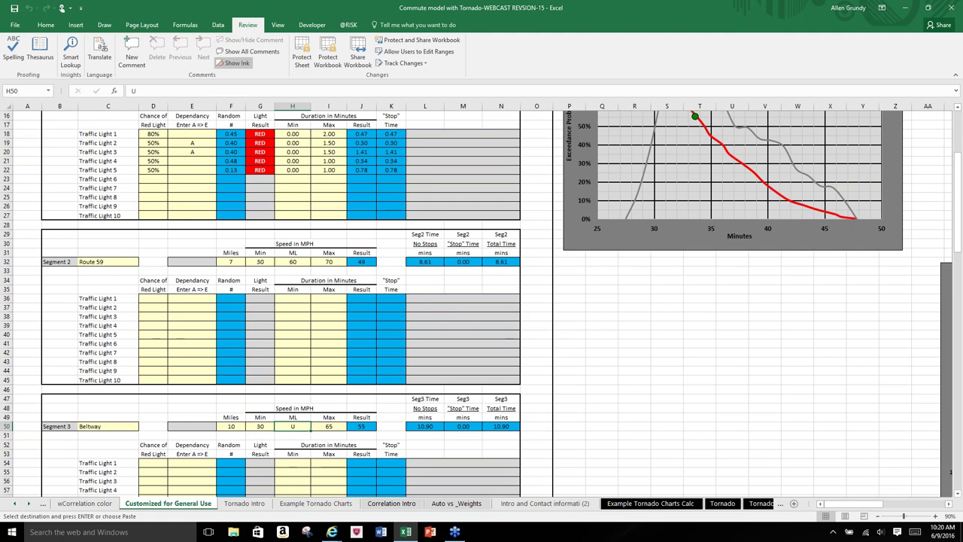
text(55)
key(Return)
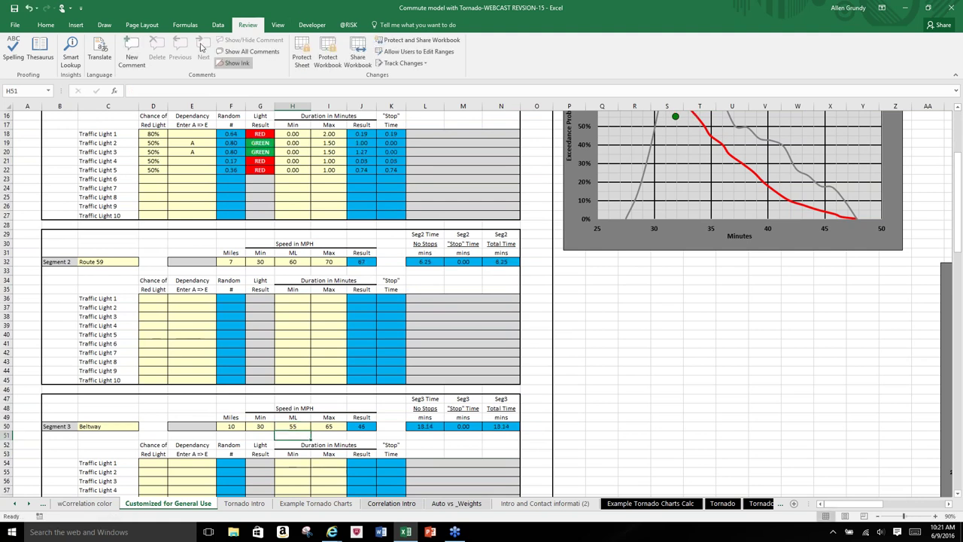
click(346, 25)
click(312, 49)
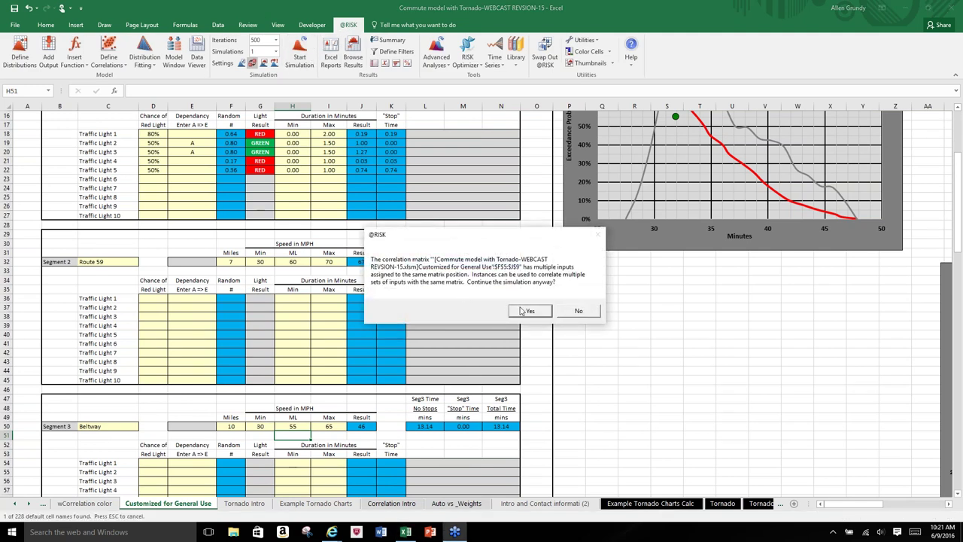
click(525, 311)
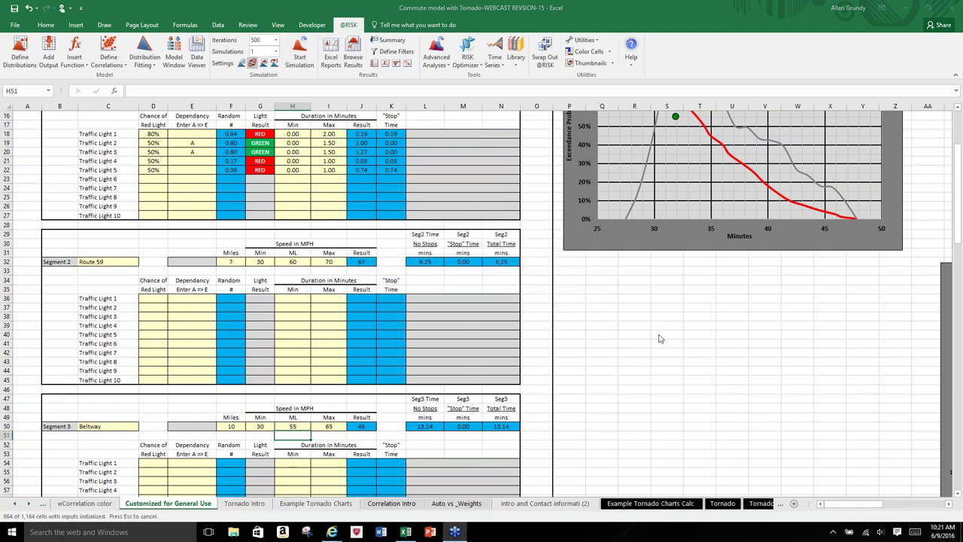
scroll(660, 338, up, 1)
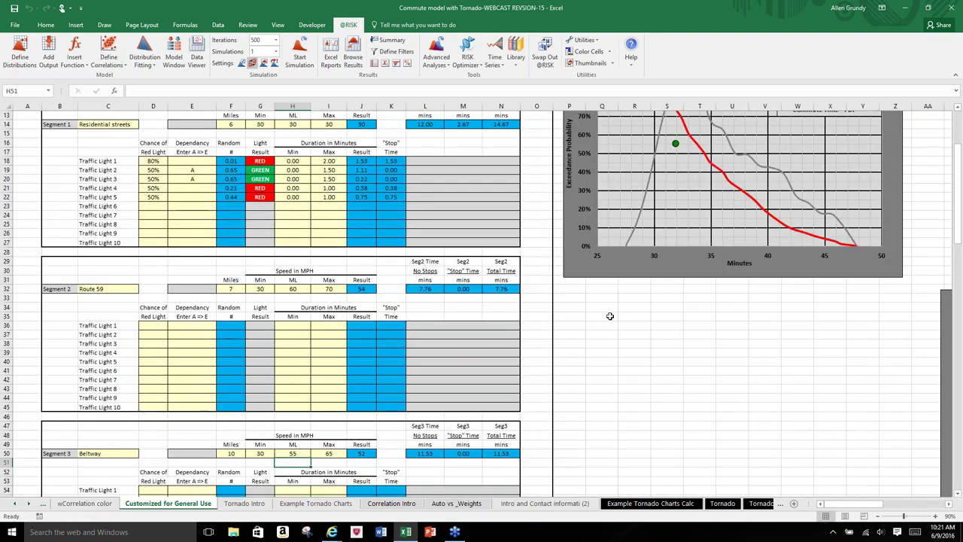
scroll(613, 331, up, 4)
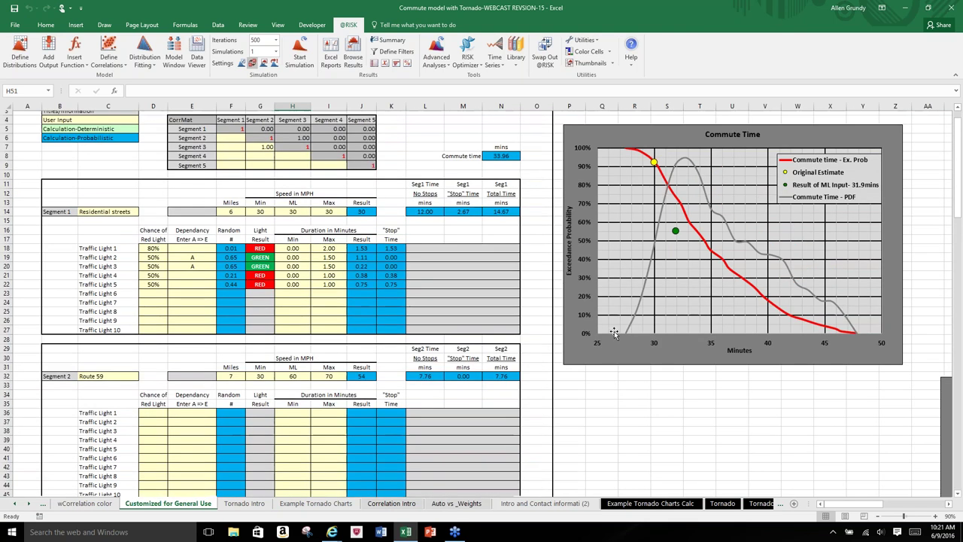
click(625, 129)
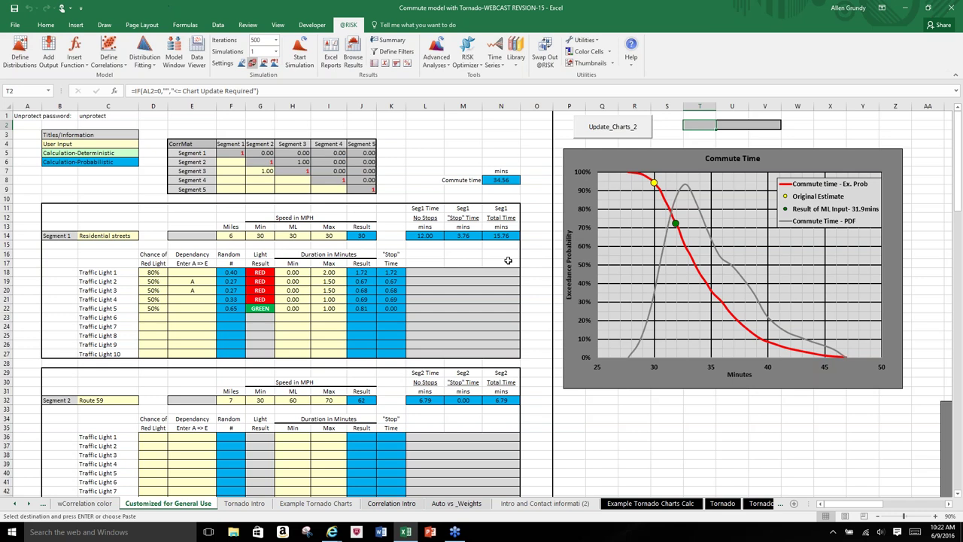
Step: On the Tornado Intro sheet, trace the precedents of Input A's low-end deterministic tornado value in P4
mouse_move(656, 186)
mouse_move(768, 349)
click(244, 504)
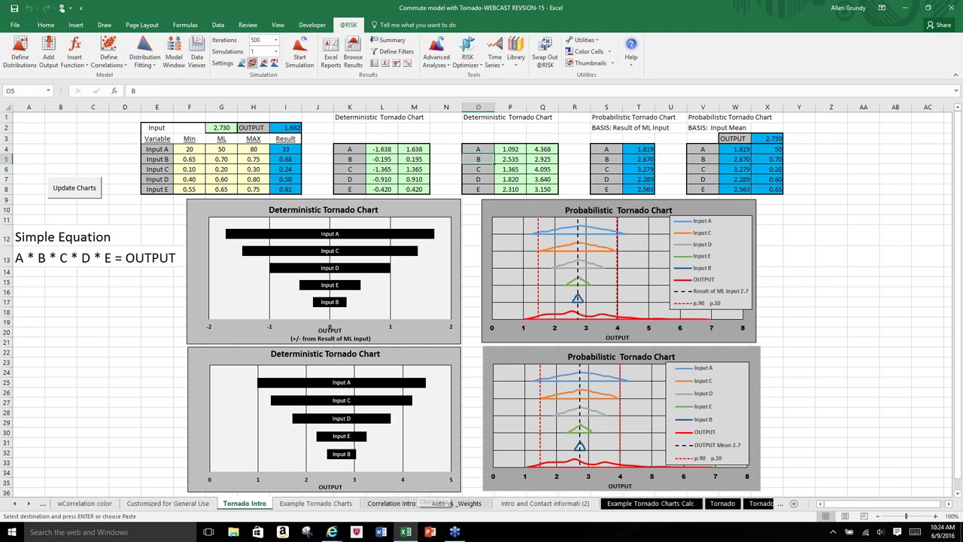
click(516, 149)
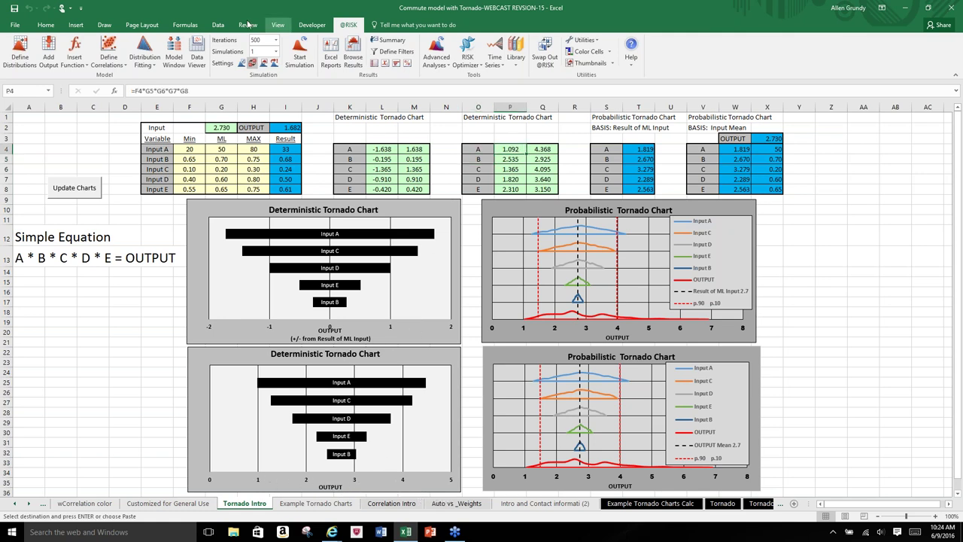
click(194, 25)
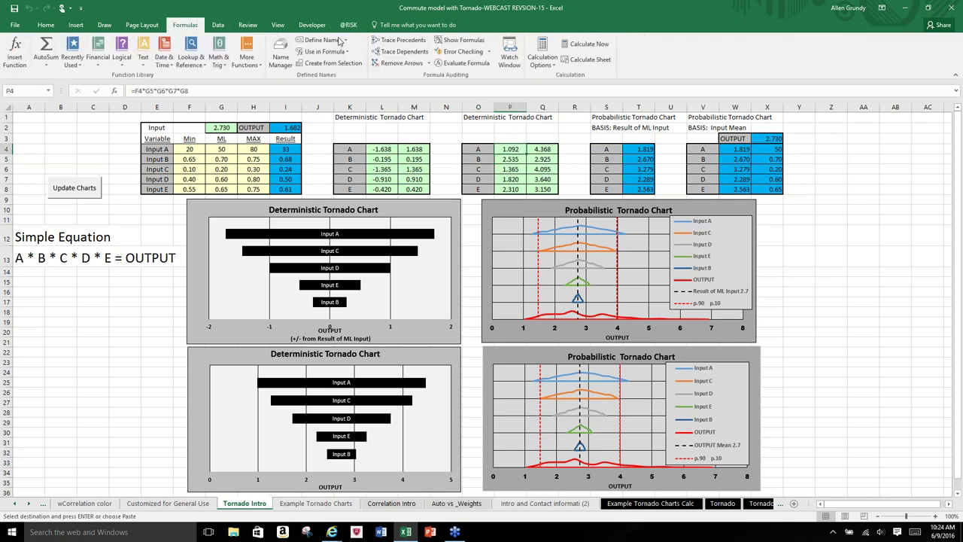
click(399, 40)
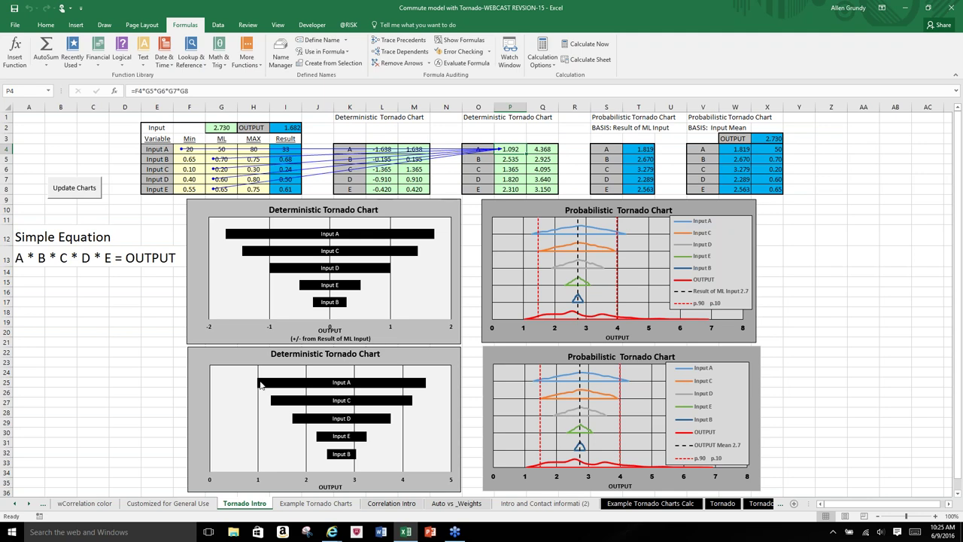
mouse_move(262, 384)
Step: Replace the trace with the precedents of Input A's high-end deterministic value in Q4, and remove the arrows
click(552, 149)
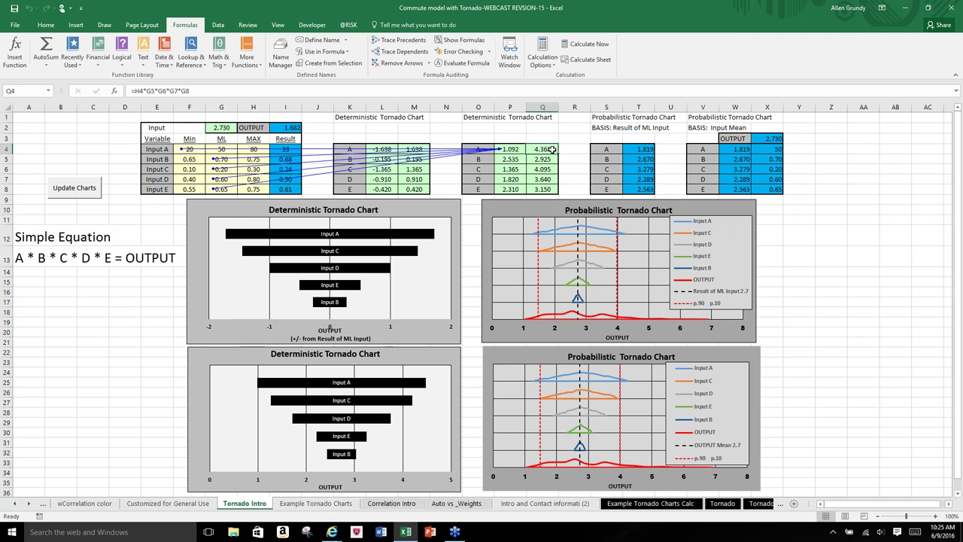
click(397, 63)
click(401, 39)
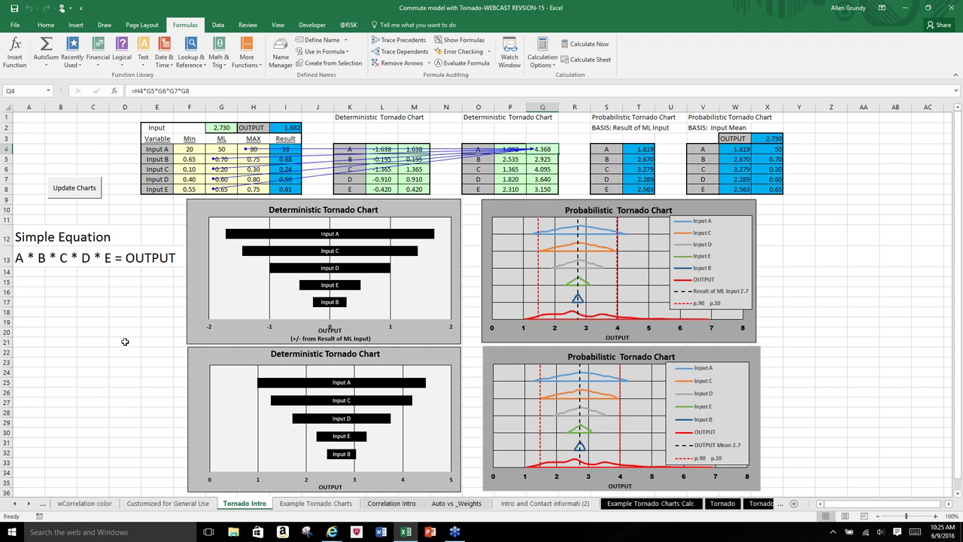
click(399, 63)
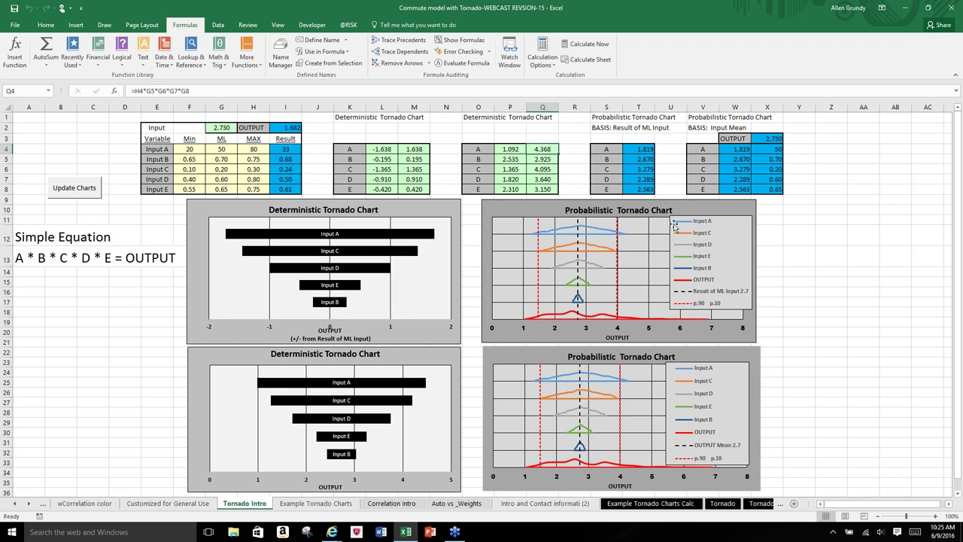
Step: Trace the precedents of Input A's probabilistic tornado value in T4 and clear the arrows
click(644, 150)
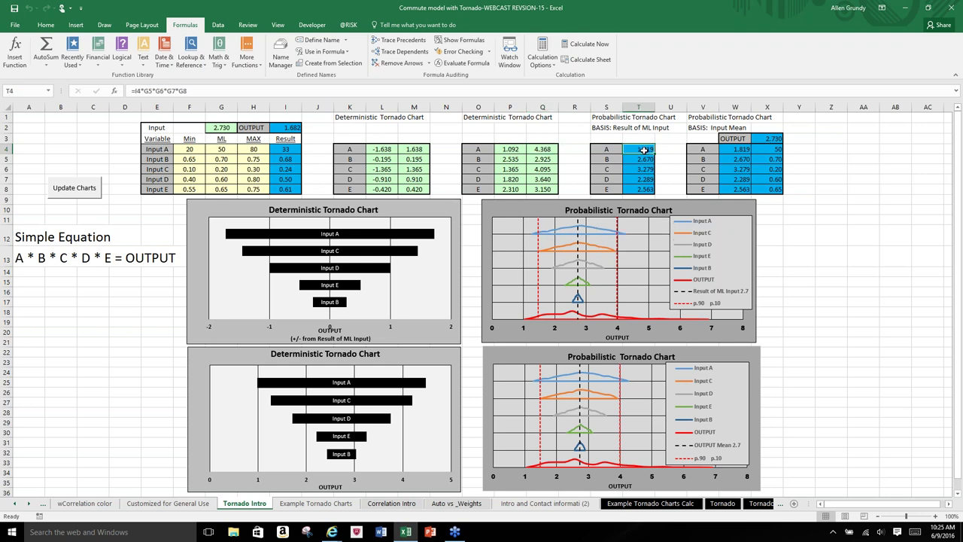
click(384, 41)
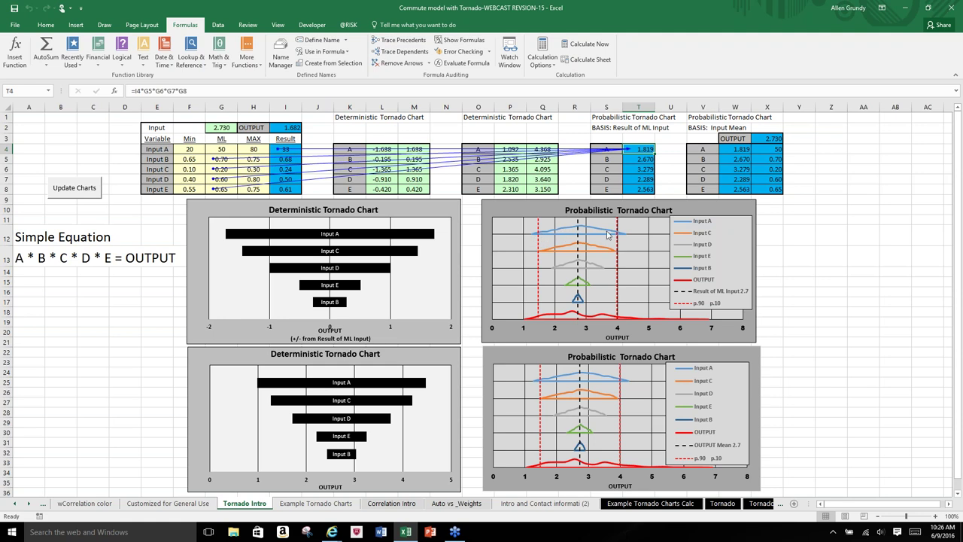
mouse_move(613, 236)
click(398, 64)
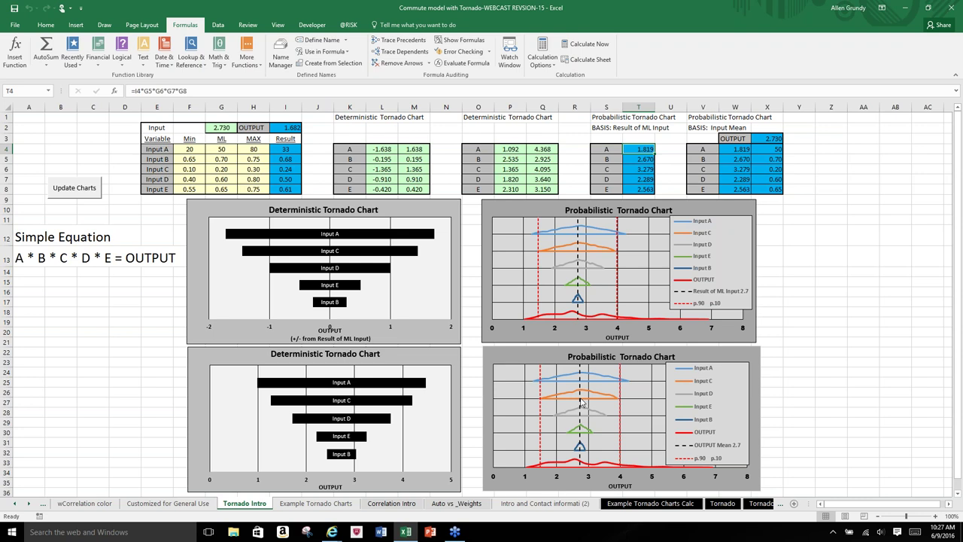
Step: Set Input A's most likely value to 30
mouse_move(584, 393)
mouse_move(631, 387)
click(219, 149)
text(30)
key(Return)
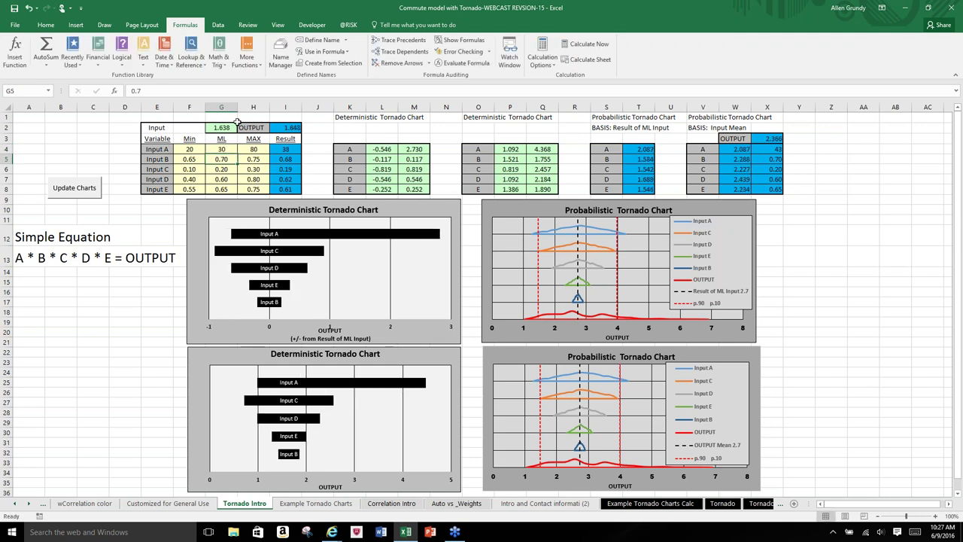
Step: Set the simulation to 100 iterations and run it, continuing past the correlation matrix warning
click(348, 25)
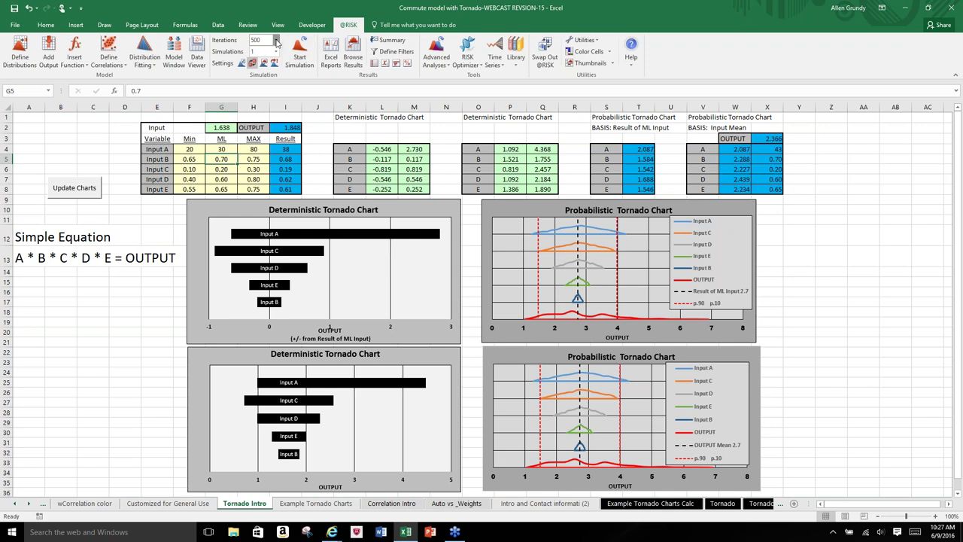
click(277, 42)
click(263, 60)
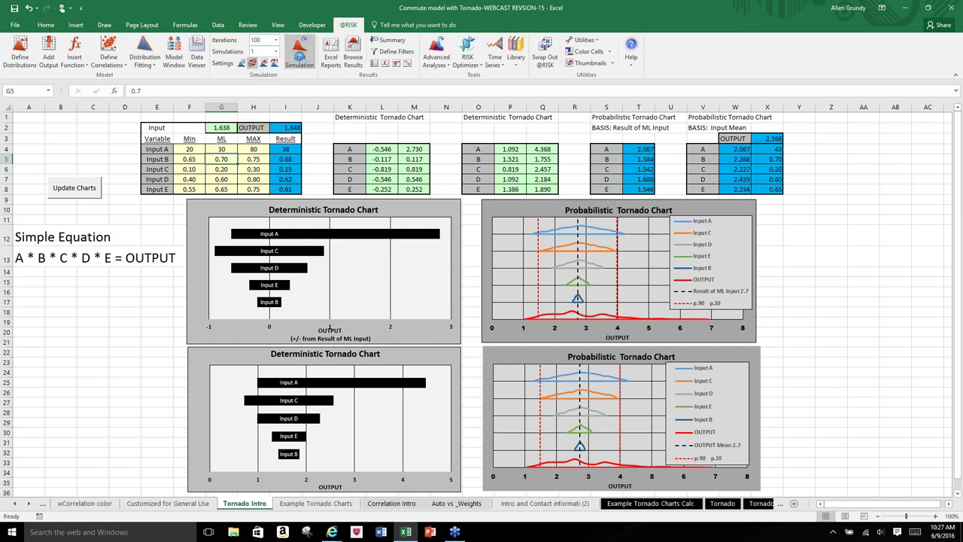
click(305, 52)
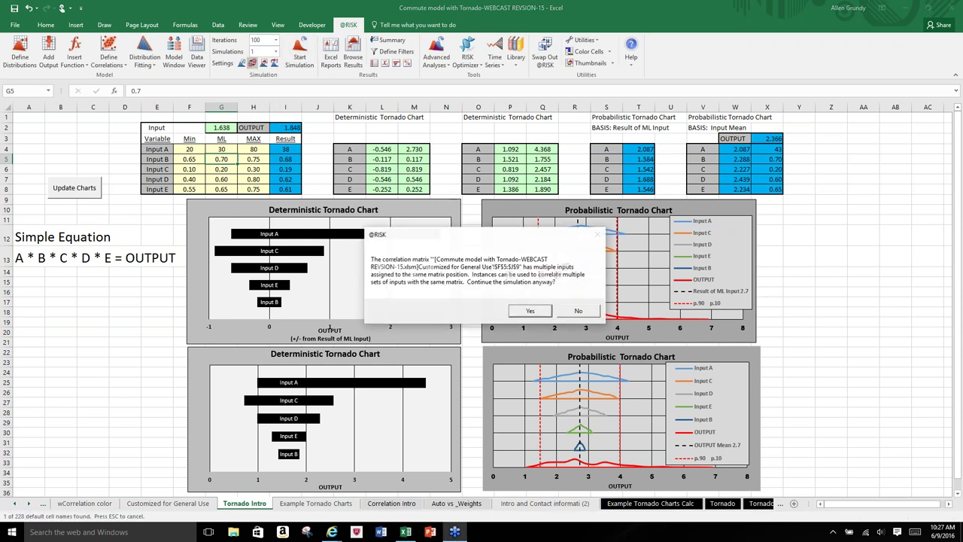
click(531, 311)
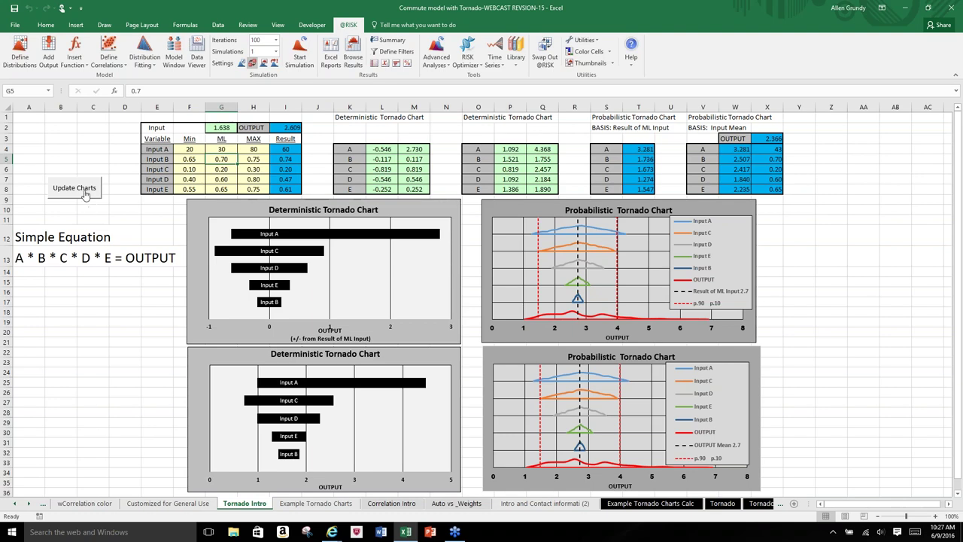
Step: Update the Tornado Intro charts from the simulation and inspect the curves of the probabilistic tornado chart
click(85, 194)
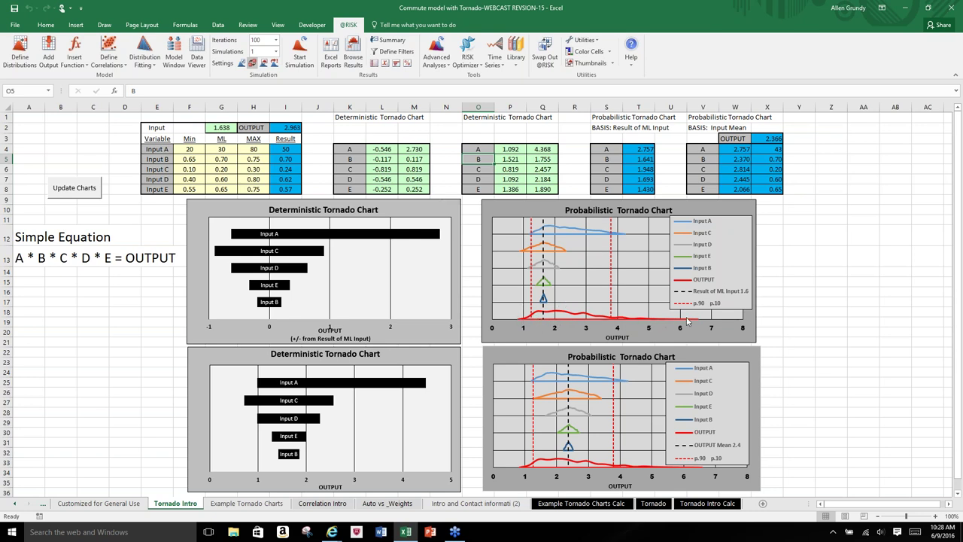
mouse_move(553, 319)
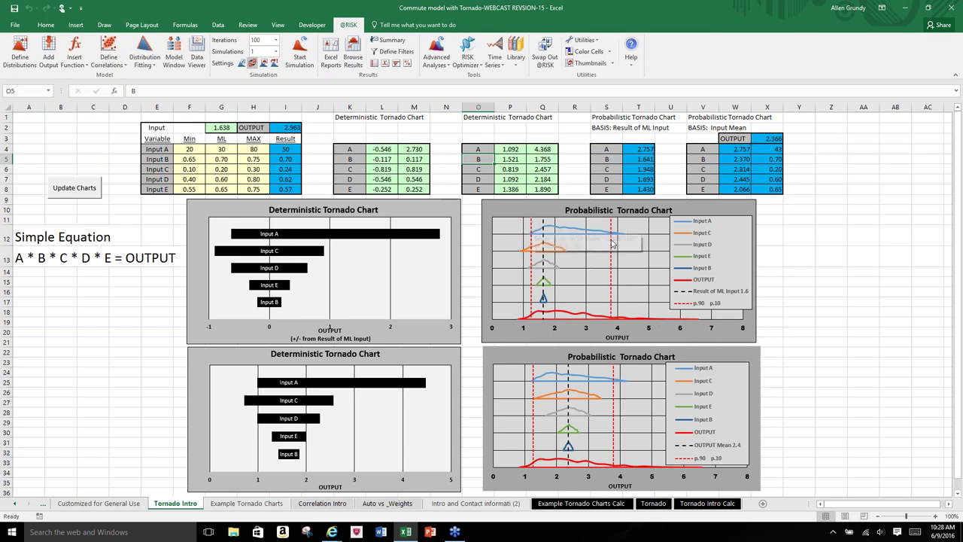
mouse_move(614, 239)
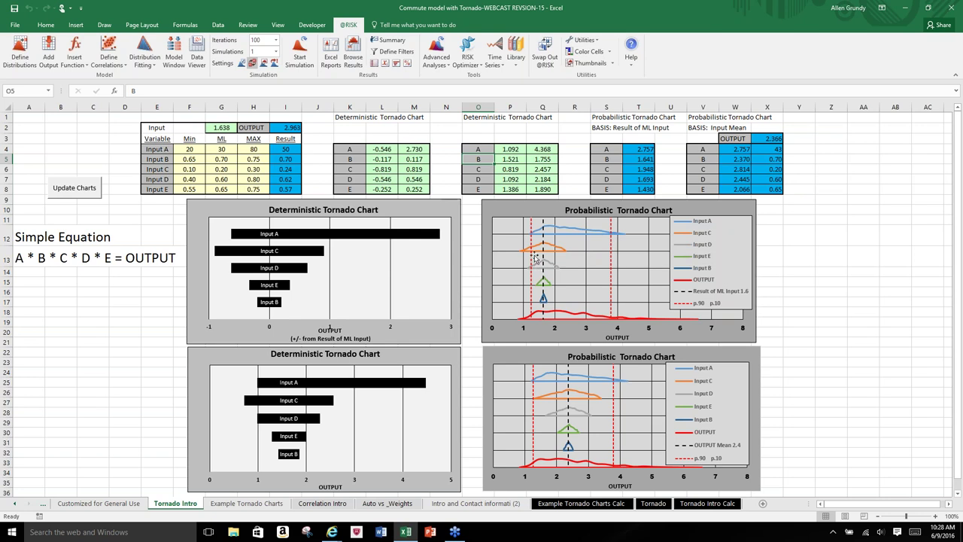
mouse_move(532, 260)
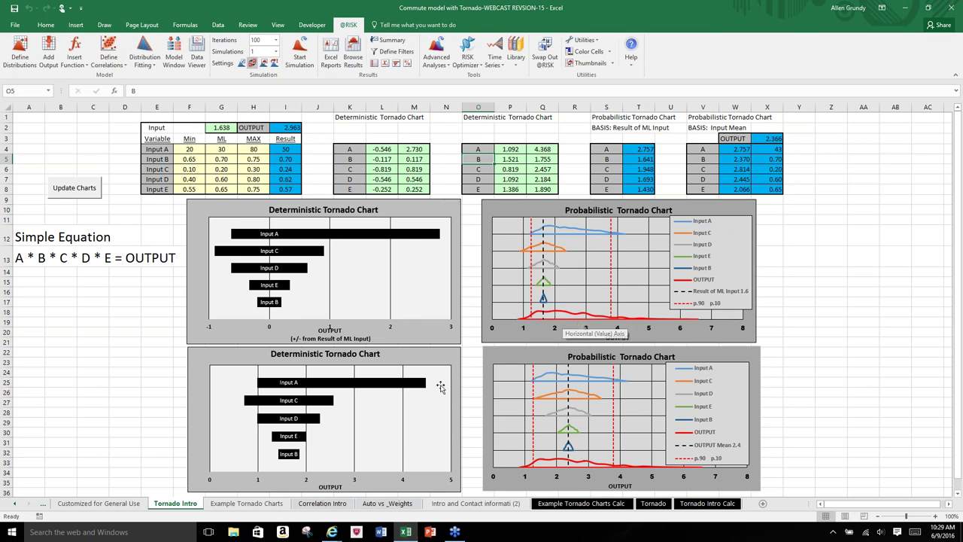
Step: Open the Example Tornado Charts sheet
click(248, 503)
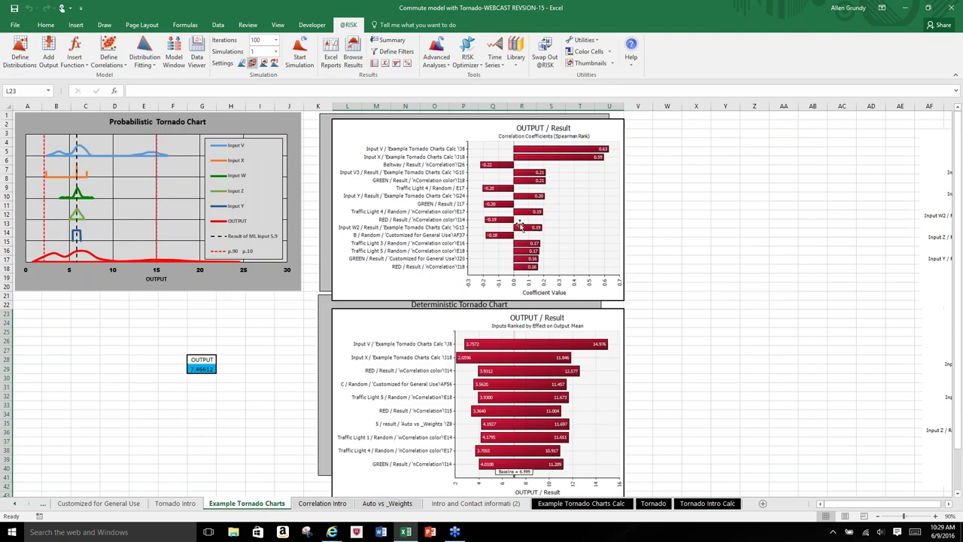
Step: Move the two OUTPUT / Result simulation charts off the deterministic tornado charts so all of them sit side by side
drag(363, 131, 648, 129)
drag(344, 316, 631, 313)
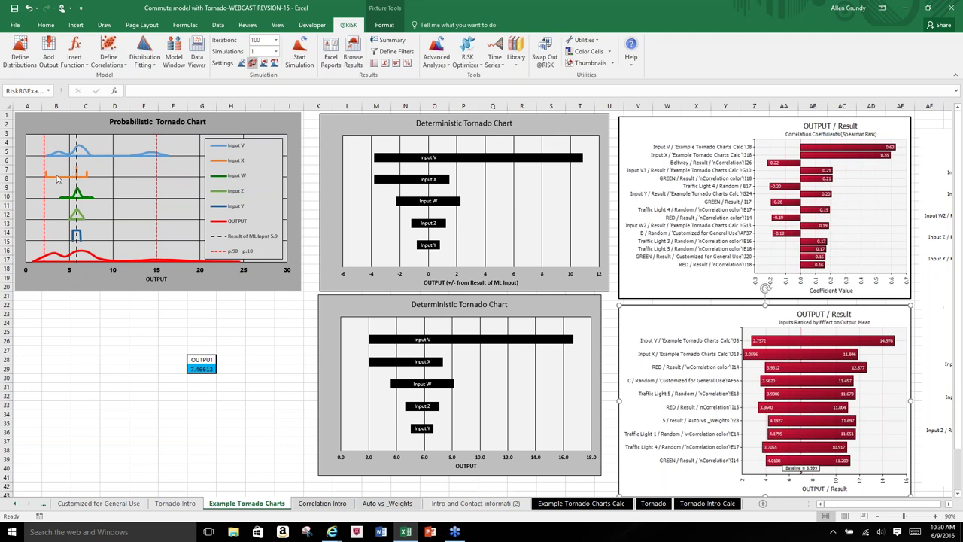
mouse_move(51, 181)
mouse_move(80, 178)
mouse_move(95, 203)
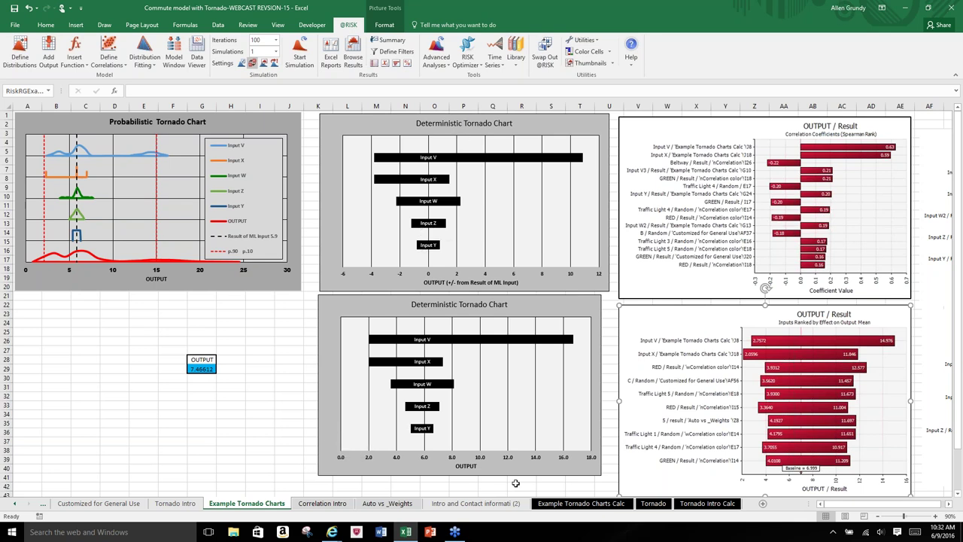
Step: Compare the deterministic tornado charts with the OUTPUT correlation coefficient and ranked-effect-on-mean charts further along the sheet
key(Escape)
key(Right)
key(Right)
key(Right)
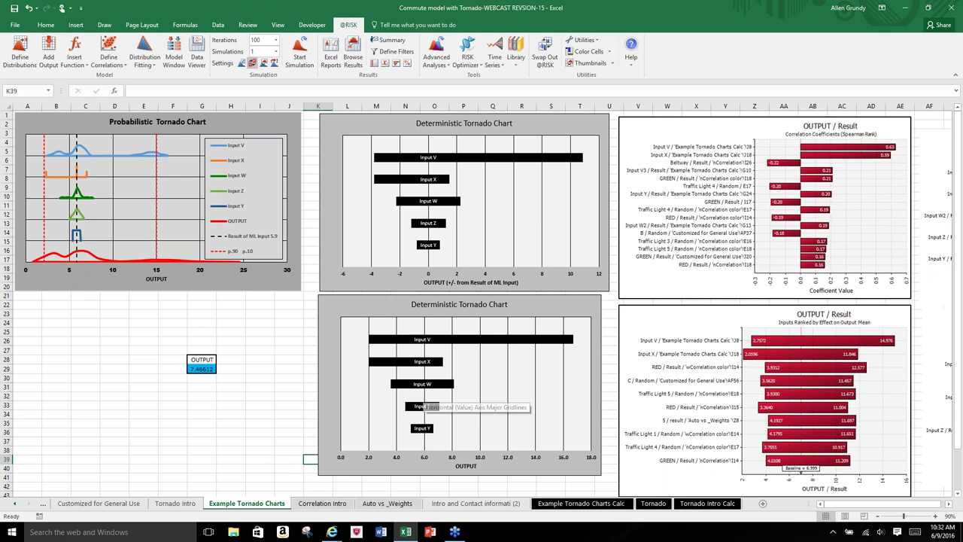
key(Right)
key(Right)
key(Right)
key(Right)
key(Right)
key(Right)
key(Right)
key(Right)
key(Right)
key(Right)
key(Right)
key(Right)
key(Right)
key(Right)
key(Right)
key(Right)
key(Right)
key(Right)
key(Right)
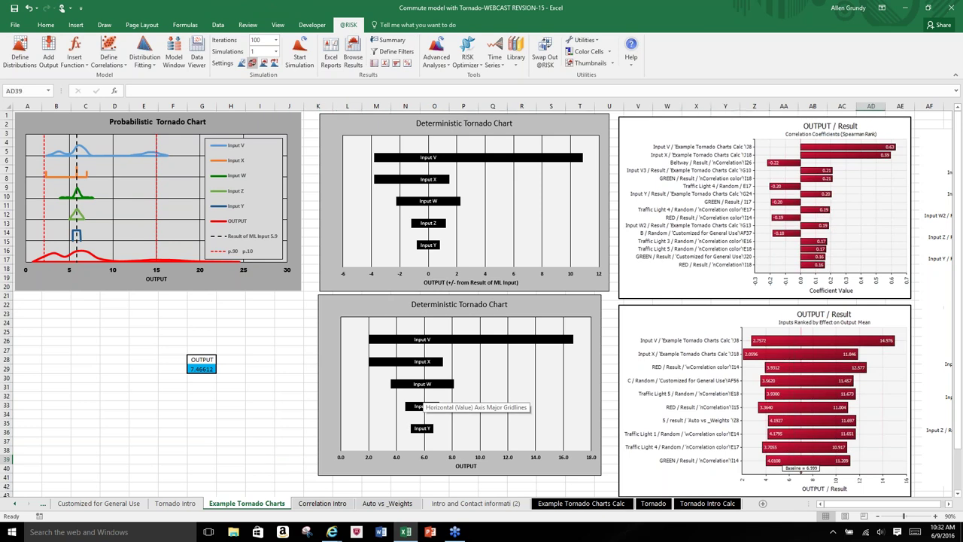
key(Right)
key(Right)
key(Right)
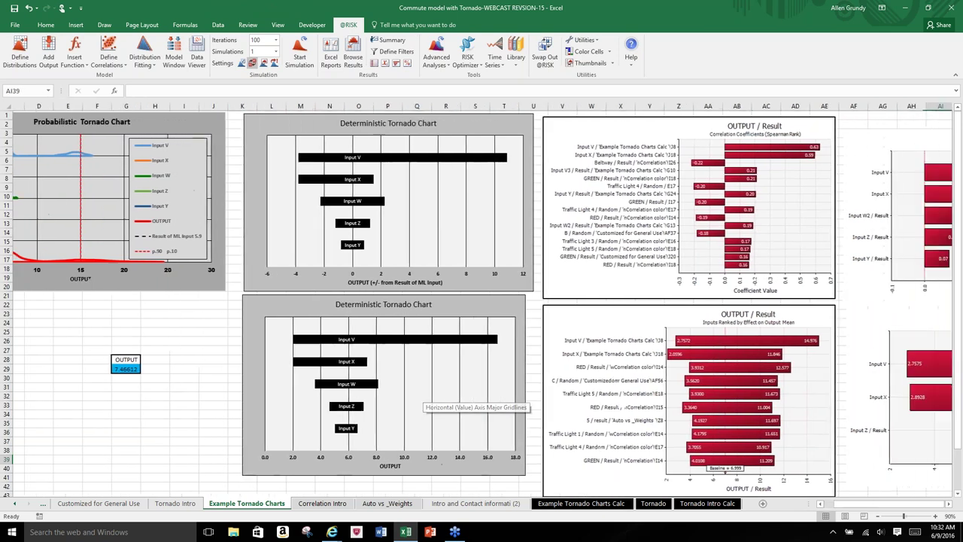
key(Right)
key(Right)
key(Right)
key(Right)
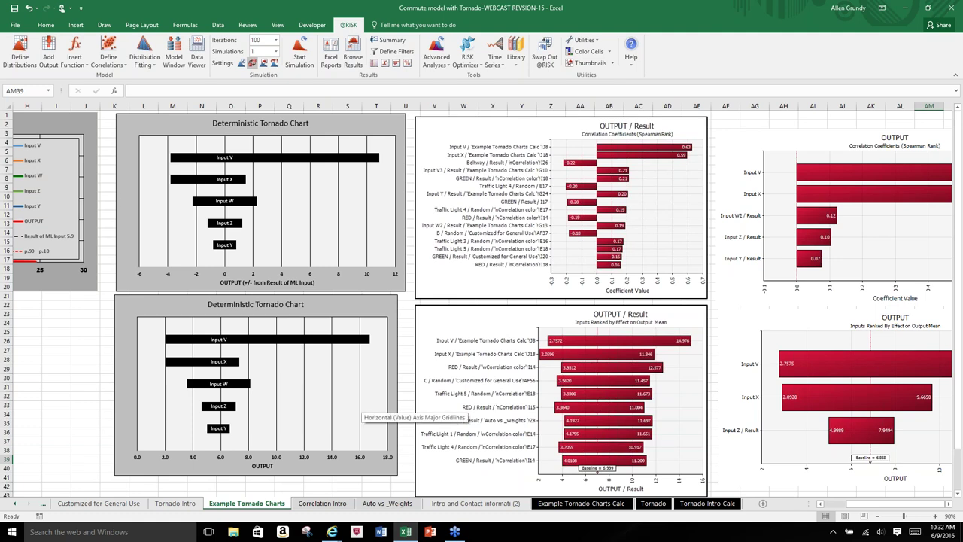
Step: Examine the simplified OUTPUT tornado charts for Inputs V to Z beside the second probabilistic tornado chart
key(Right)
key(Right)
key(Right)
key(Right)
key(Right)
key(Right)
key(Right)
key(Right)
key(Right)
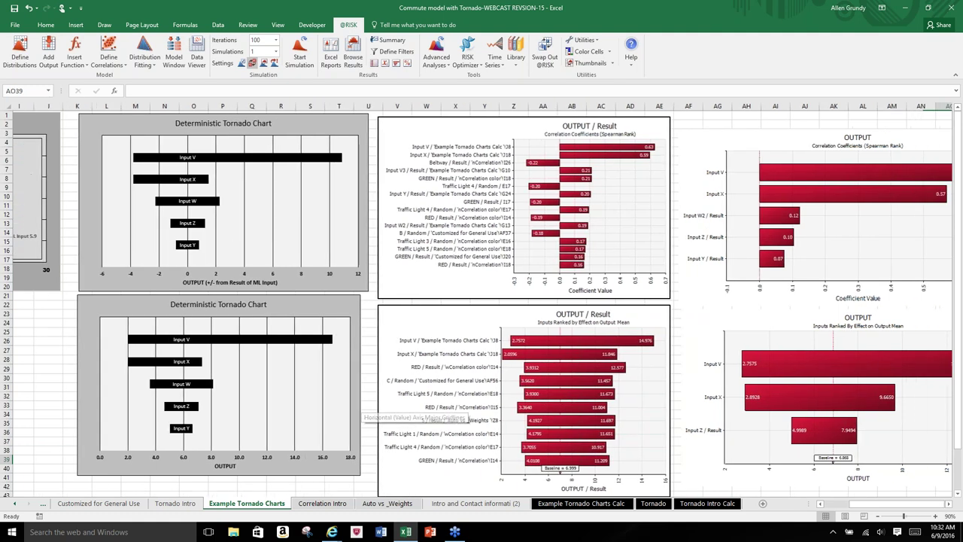
key(Right)
key(Right)
key(Right)
key(Right)
key(Right)
key(Right)
key(Right)
key(Right)
key(Right)
key(Right)
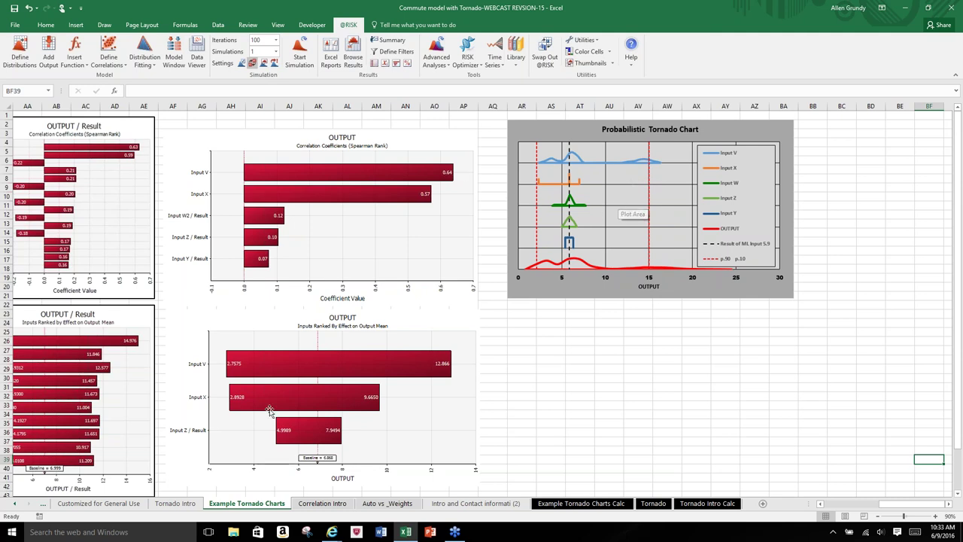
Step: Open the Customized for General Use sheet and recalculate the commute model with fresh random samples
click(112, 503)
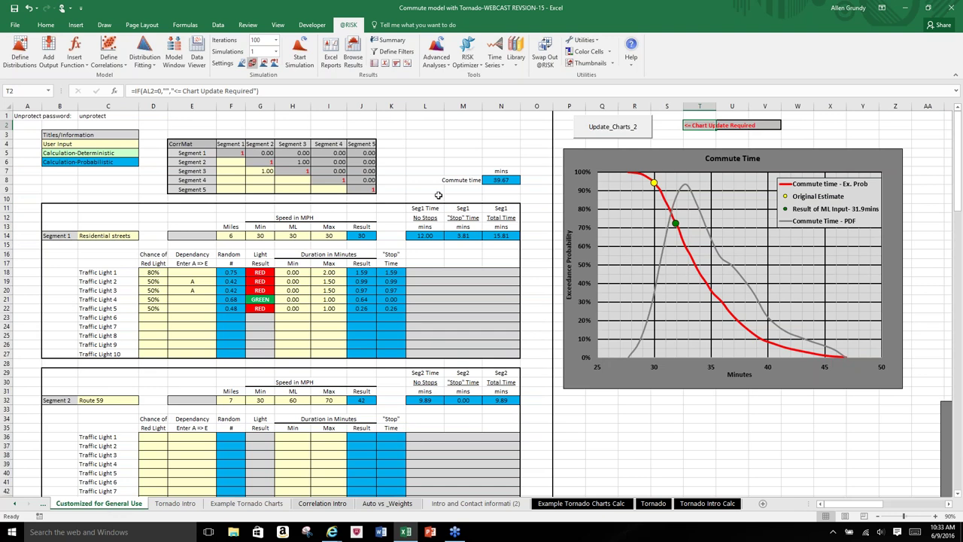
click(674, 446)
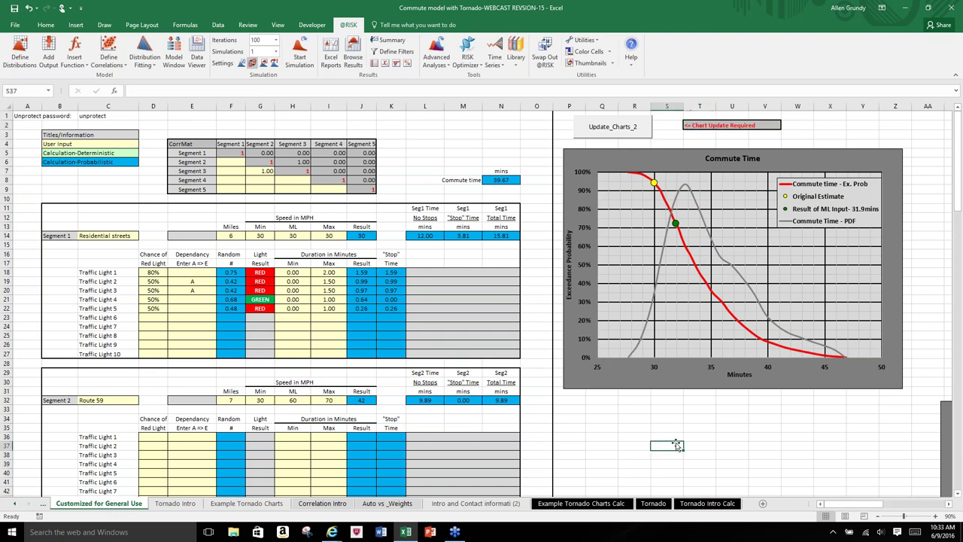
key(F9)
click(675, 442)
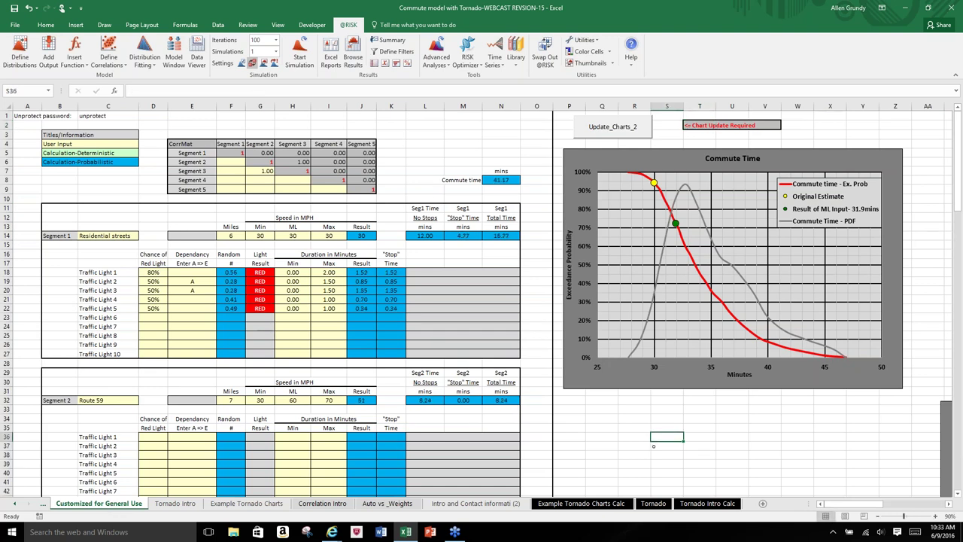
click(677, 446)
text(o)
key(Escape)
key(F9)
Step: Move the Commute Time tornado chart with the individual traffic lights directly below the Commute Time probability chart
click(706, 458)
key(Right)
key(Right)
key(Right)
key(Right)
key(Right)
key(Right)
key(Right)
key(Right)
key(Right)
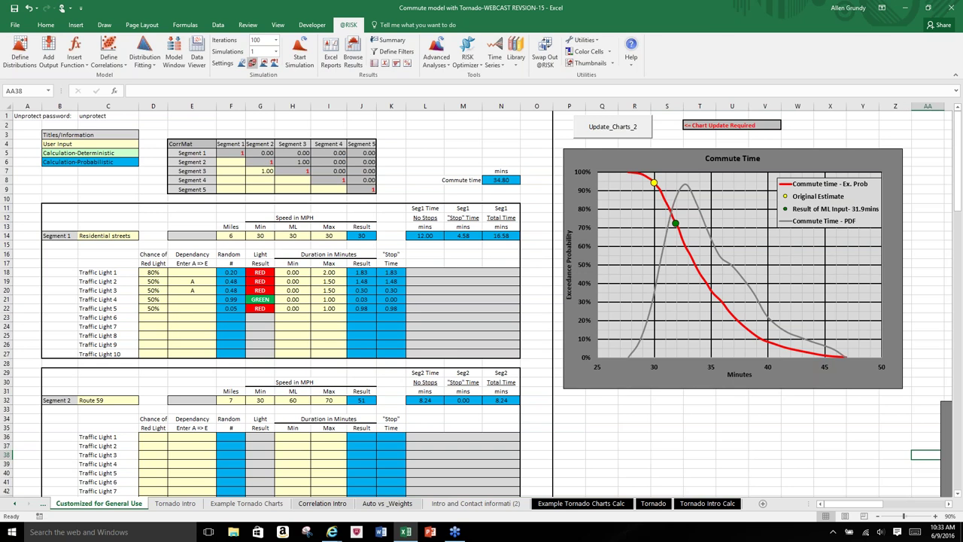
key(Right)
key(Right)
key(Right)
key(Right)
key(Right)
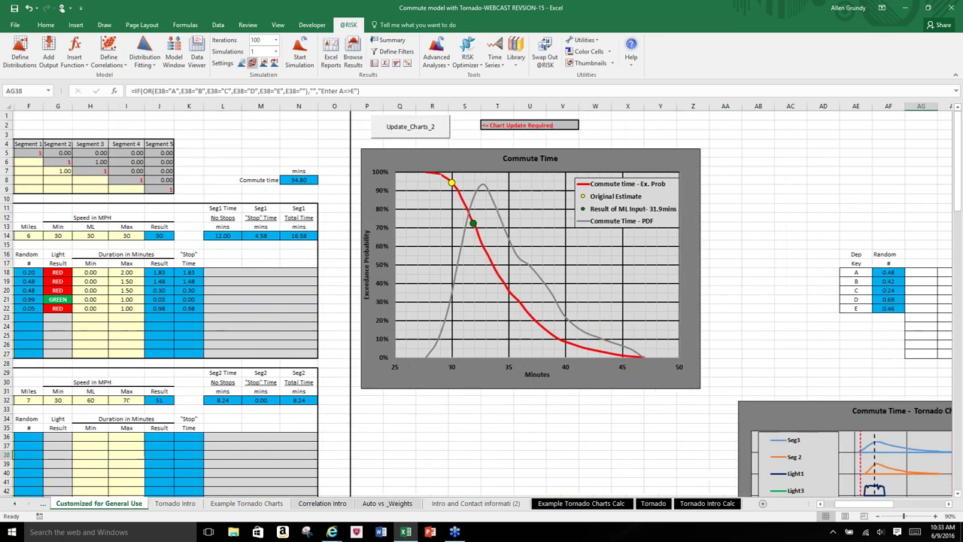
drag(701, 406, 326, 396)
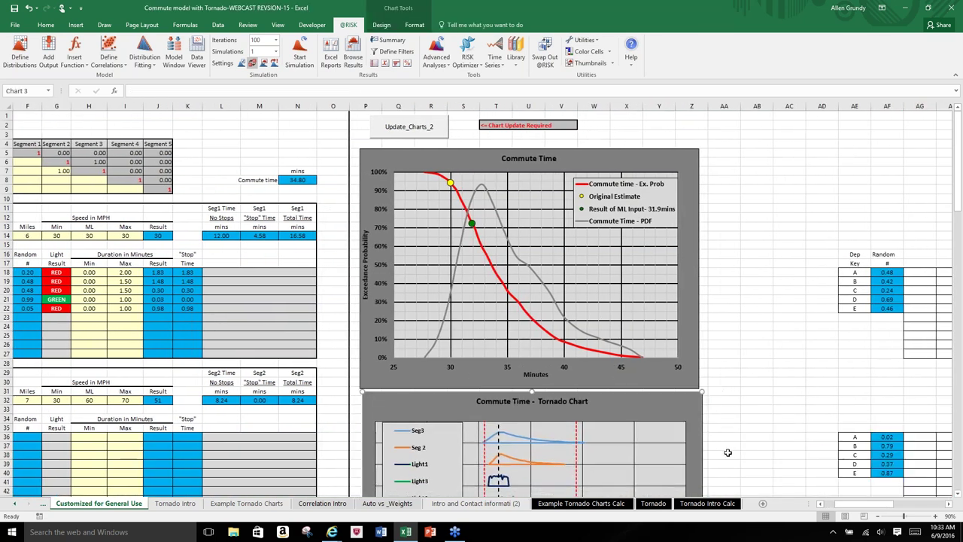
Step: Move the Commute Time tornado chart with the combined Seg 1 curve directly below the traffic light tornado chart
scroll(729, 453, down, 2)
scroll(728, 453, down, 8)
mouse_move(729, 454)
mouse_down()
mouse_move(580, 394)
mouse_move(372, 372)
mouse_up()
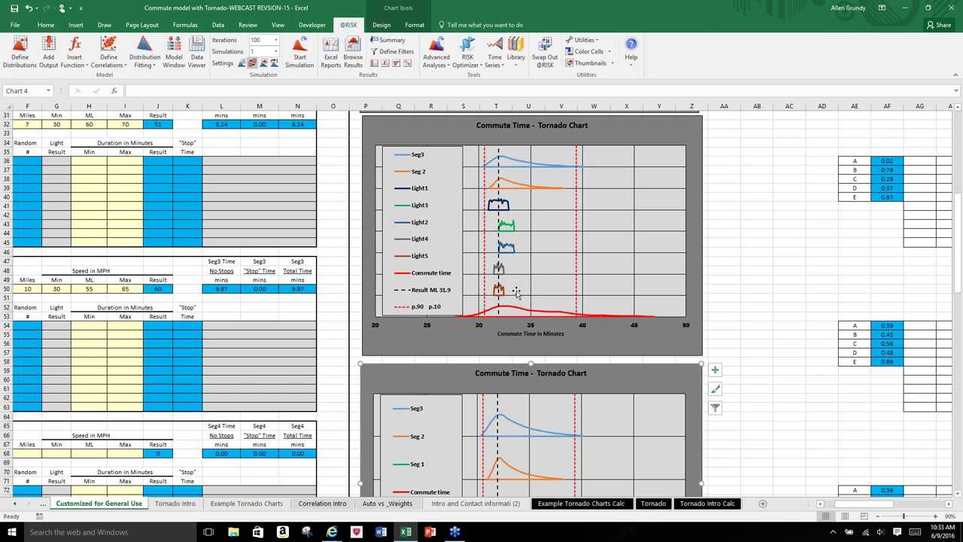
mouse_move(504, 217)
mouse_move(498, 293)
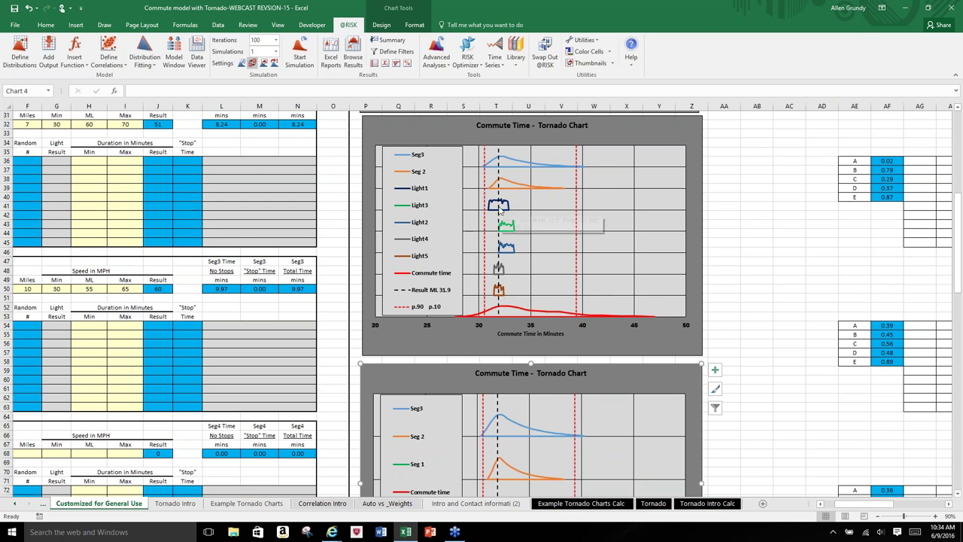
mouse_move(501, 213)
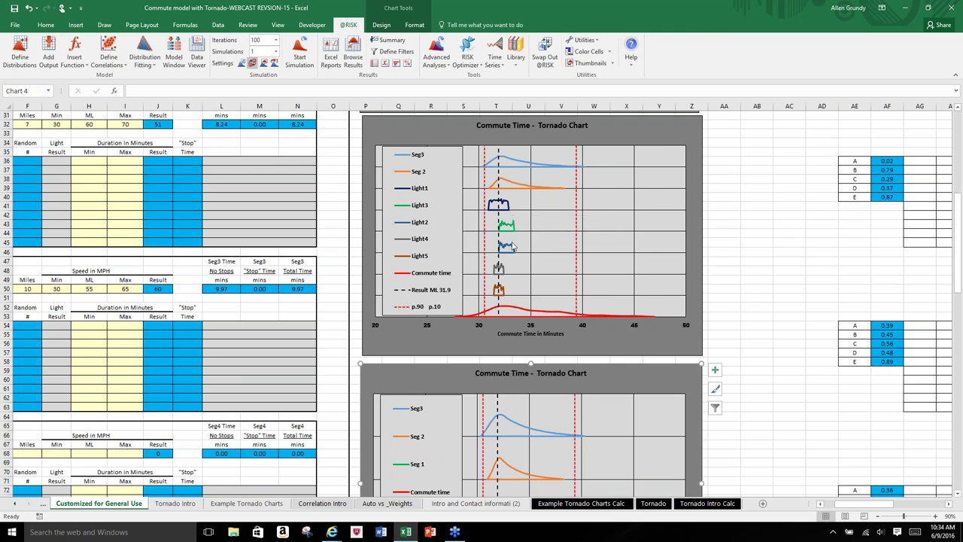
mouse_move(516, 254)
mouse_move(502, 232)
mouse_move(500, 166)
Step: Review the input tables for the road segments and traffic lights alongside the Commute Time charts
click(345, 463)
key(Left)
key(Left)
key(Left)
key(Left)
key(Left)
key(Left)
key(Left)
key(Left)
key(Left)
key(Left)
key(Left)
key(Left)
key(Left)
key(Left)
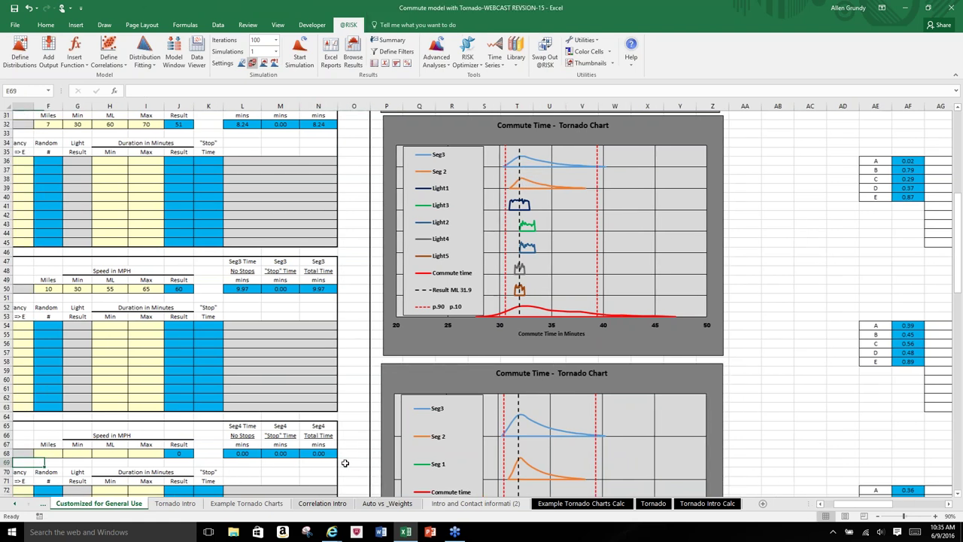
scroll(278, 390, up, 7)
scroll(292, 392, up, 3)
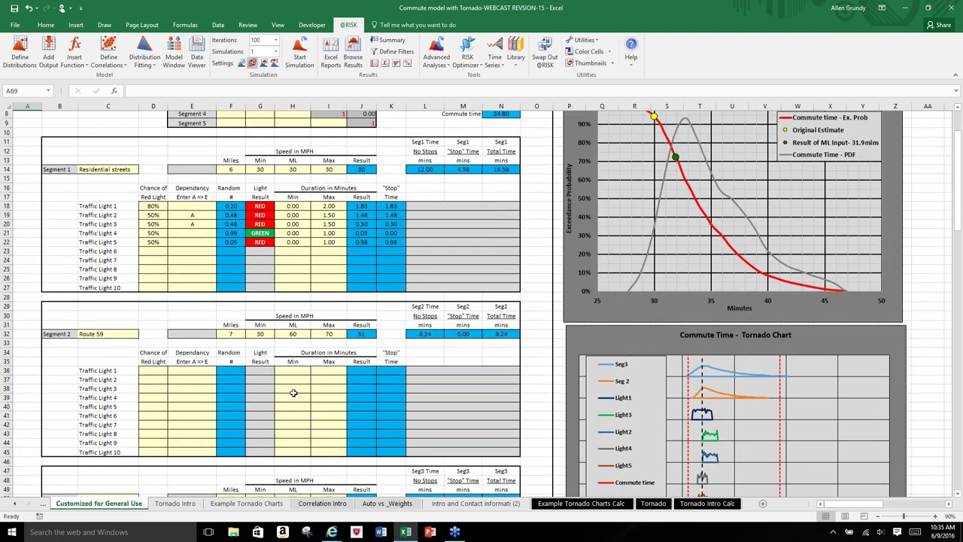
scroll(300, 401, down, 2)
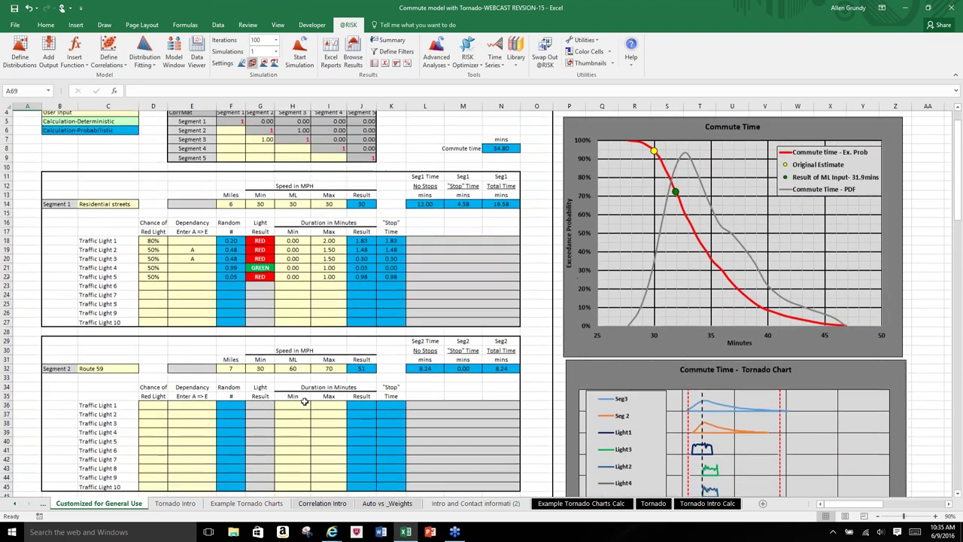
scroll(265, 365, down, 4)
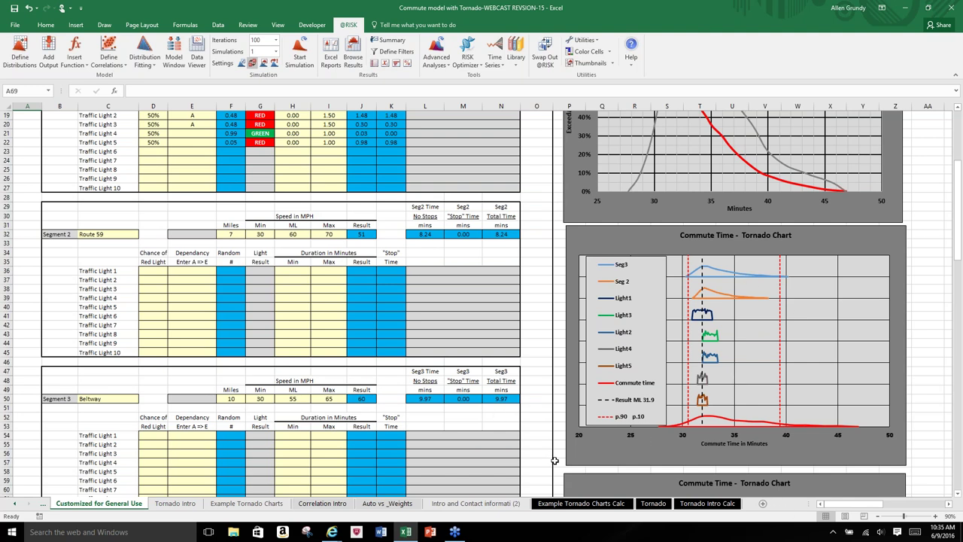
scroll(554, 461, down, 7)
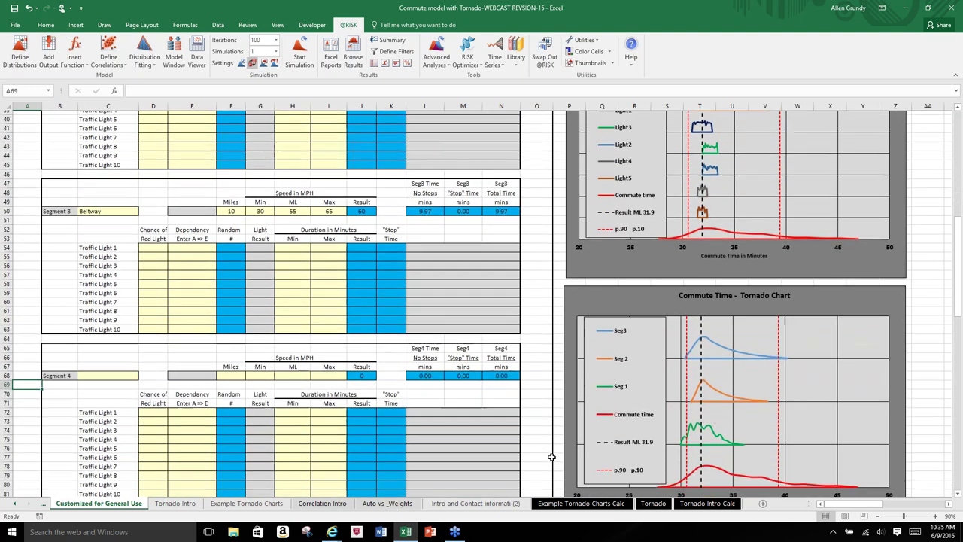
Step: Compare the tornado chart showing individual traffic lights with the one combining them into a single Seg 1 curve
click(563, 480)
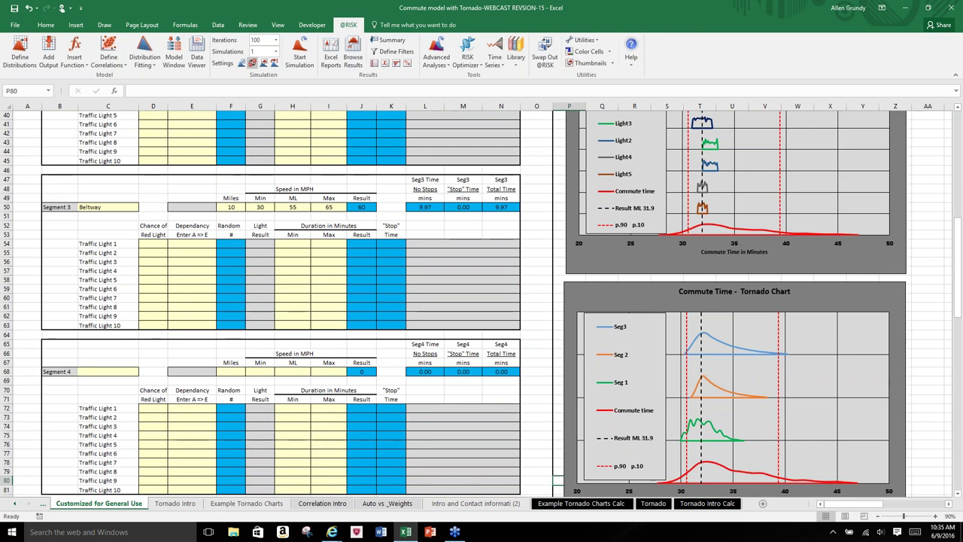
key(Right)
key(Right)
key(Right)
key(Right)
key(Right)
key(Right)
key(Right)
key(Right)
key(Right)
key(Right)
key(Right)
key(Right)
key(Right)
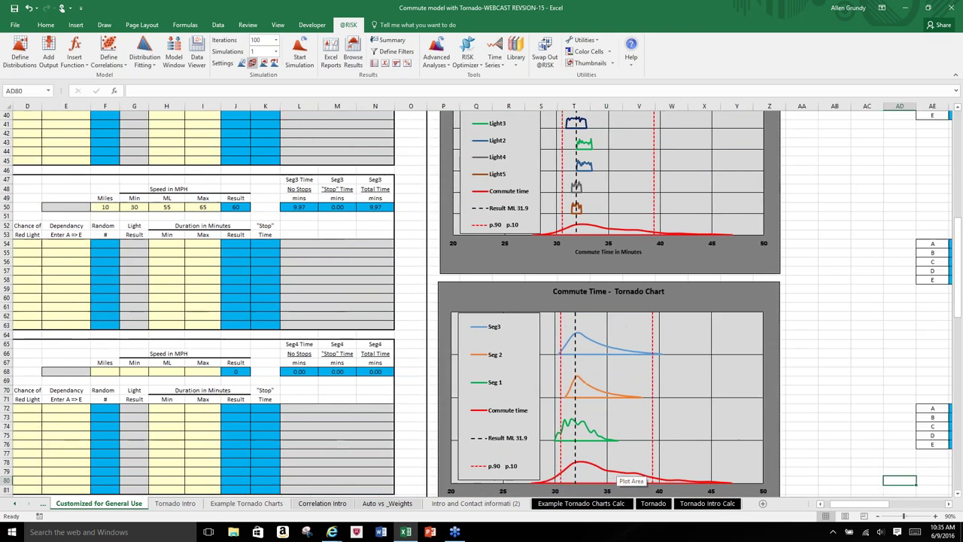
key(Up)
key(Up)
key(Up)
key(Up)
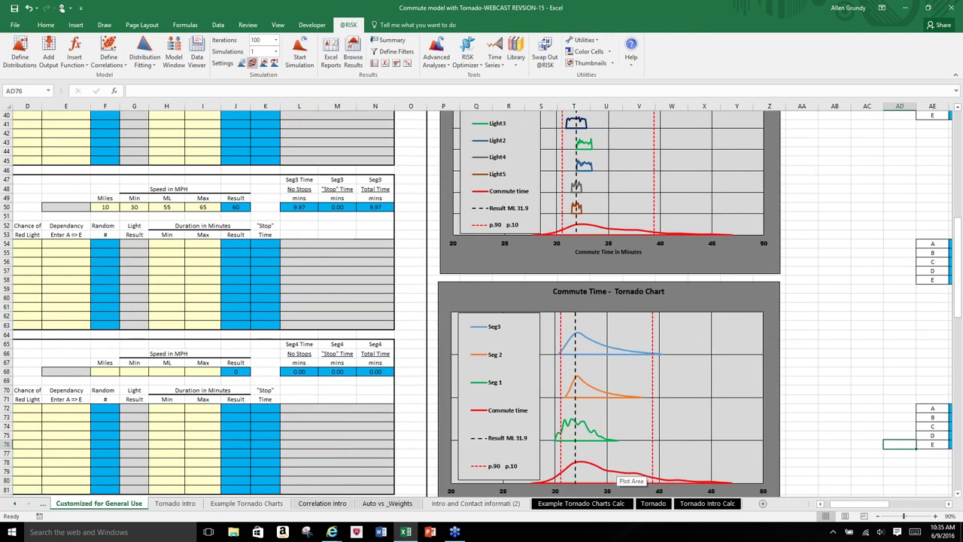
scroll(788, 323, up, 3)
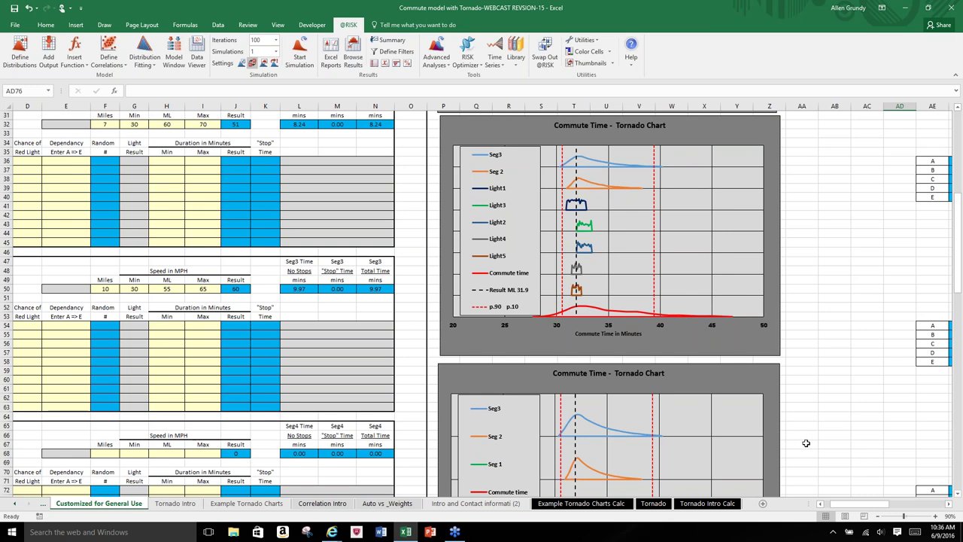
scroll(806, 444, down, 1)
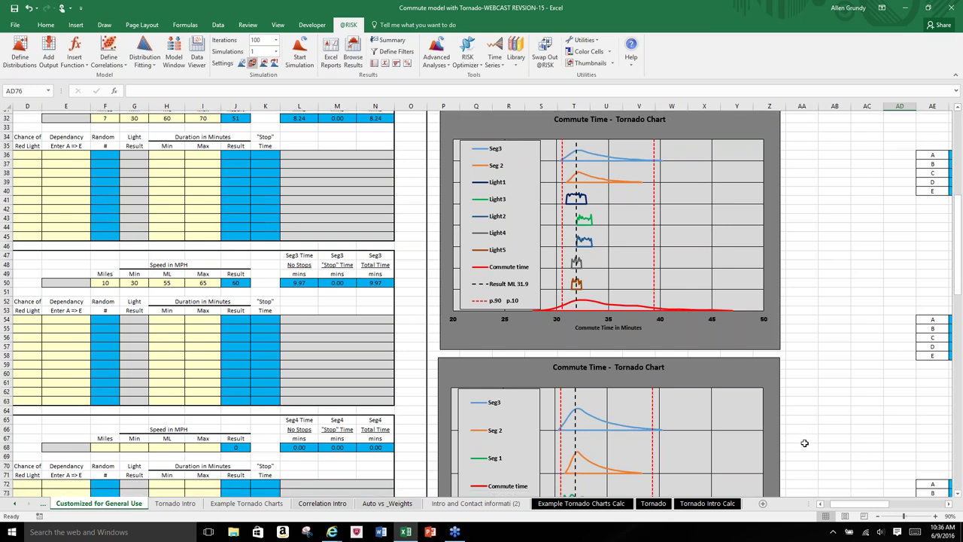
scroll(790, 436, down, 3)
scroll(789, 437, down, 3)
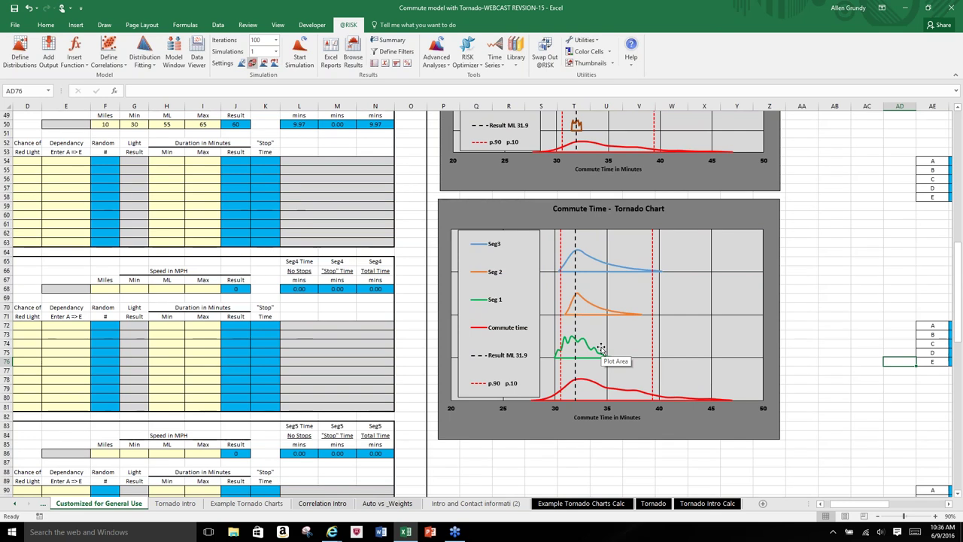
Step: Go to the commute time analysis report with its conclusions below the model and show its print preview
click(446, 470)
scroll(446, 470, down, 12)
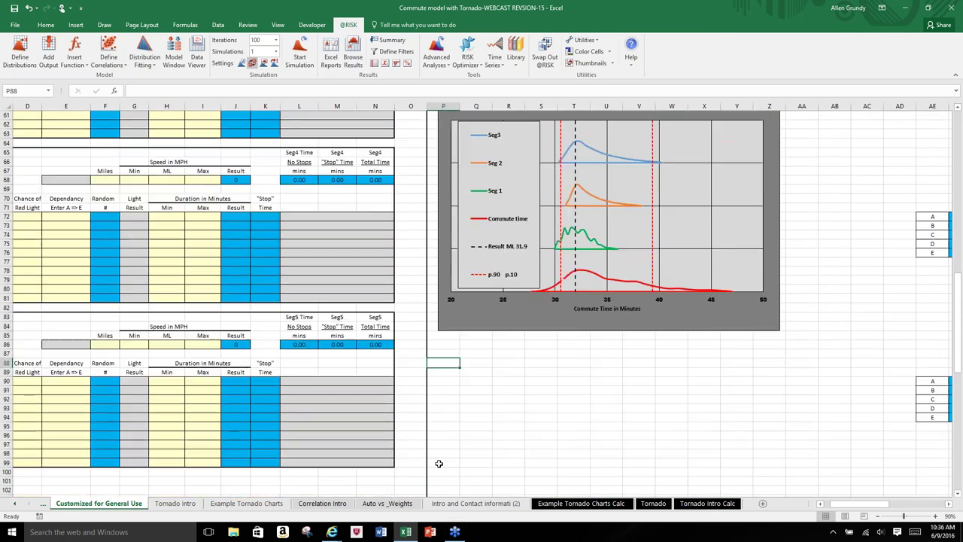
scroll(447, 461, down, 2)
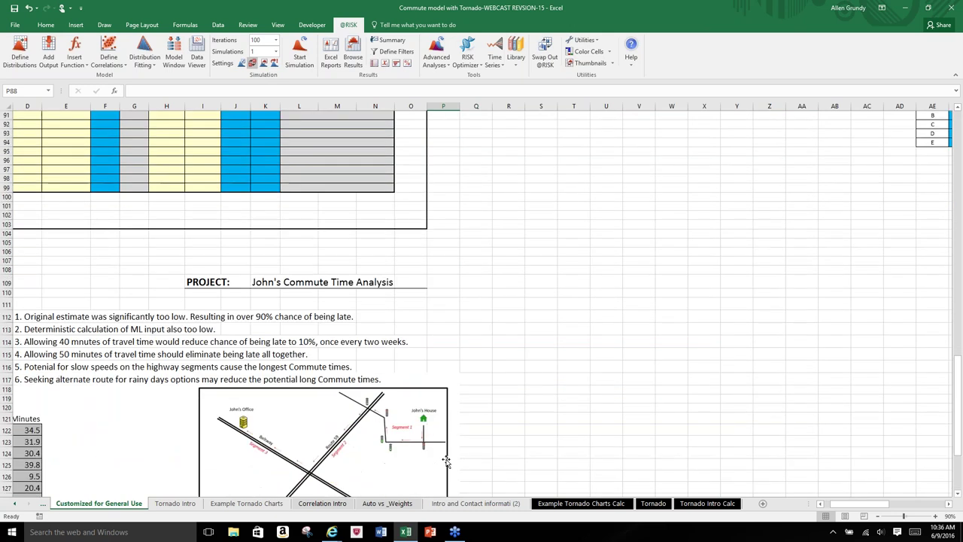
scroll(447, 461, down, 6)
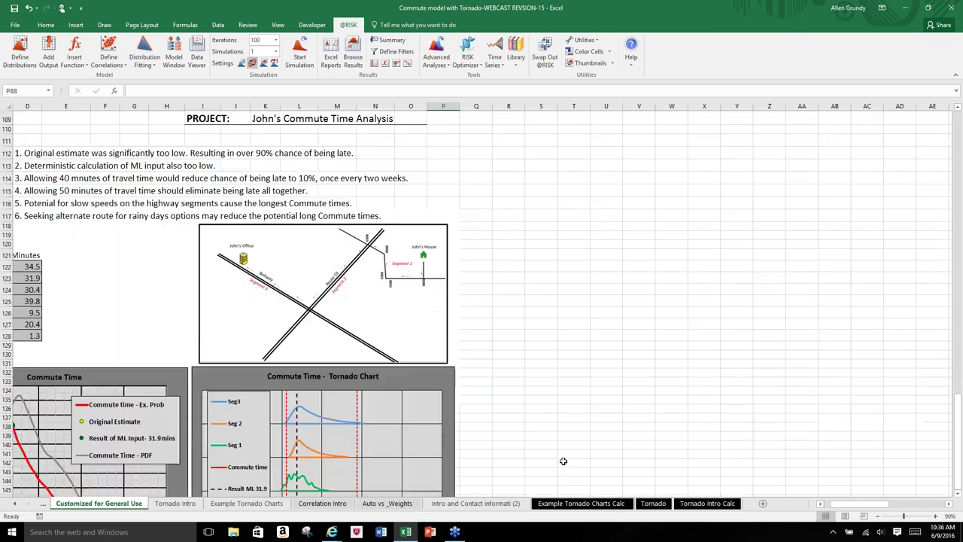
key(Home)
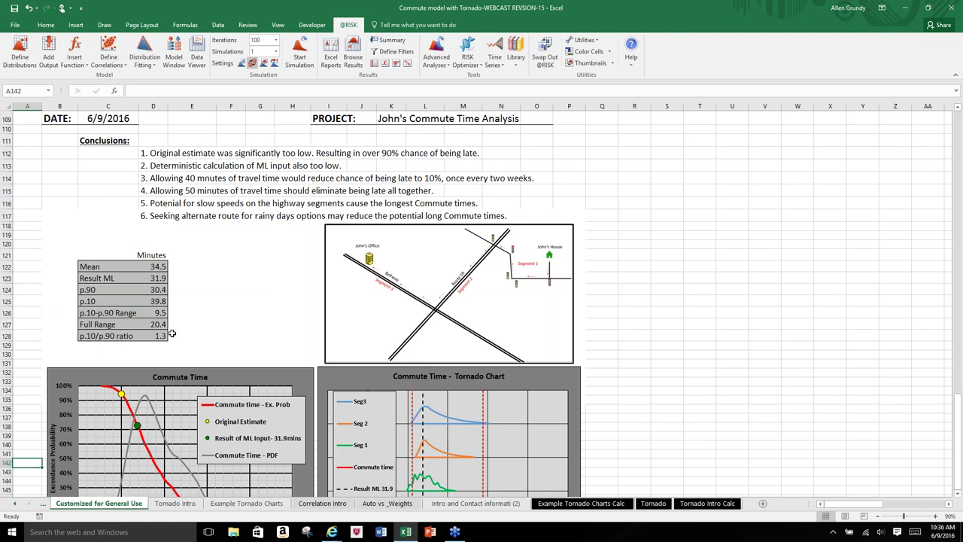
click(14, 26)
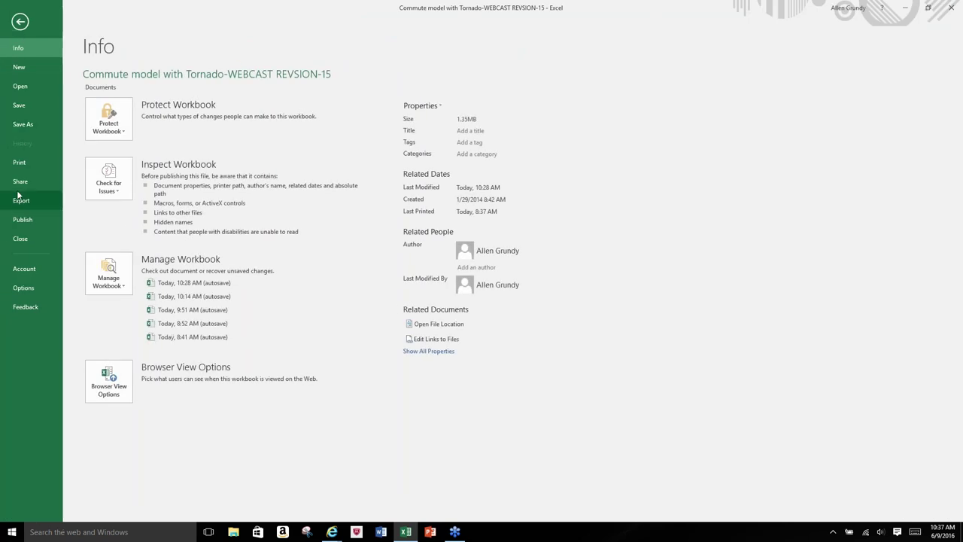
click(26, 164)
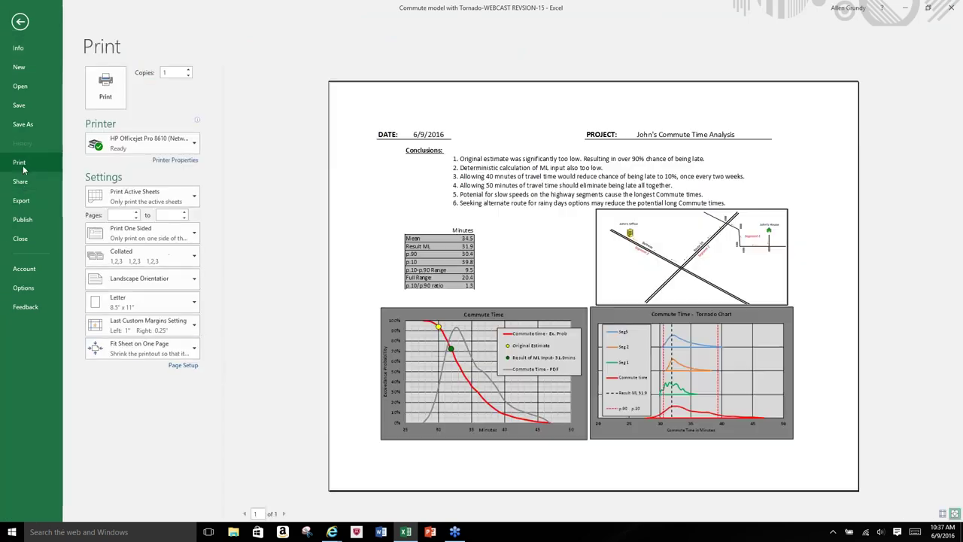
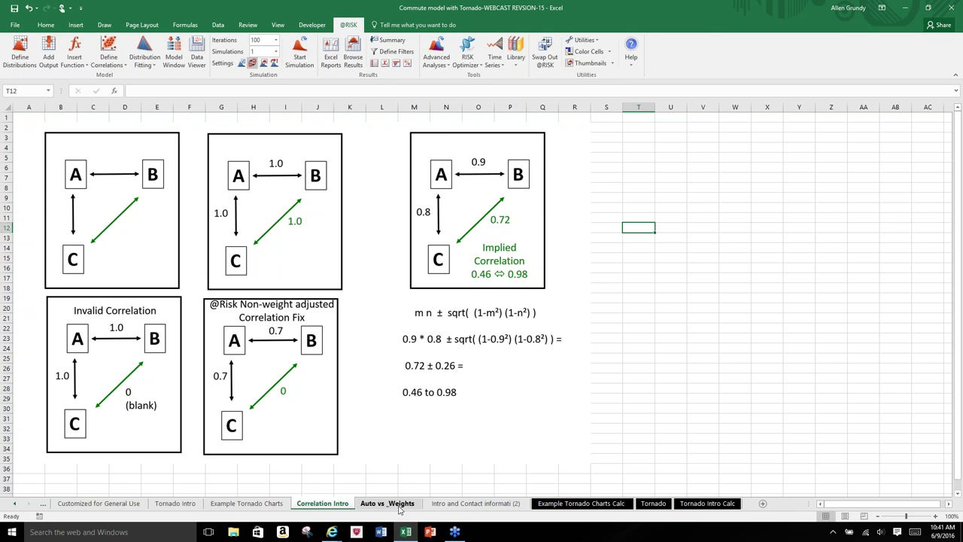
Step: On the Auto vs _Weights sheet, clear the D–B and E–C correlations from the Auto Fix and Weight Adjusted Direct Input matrices
click(400, 504)
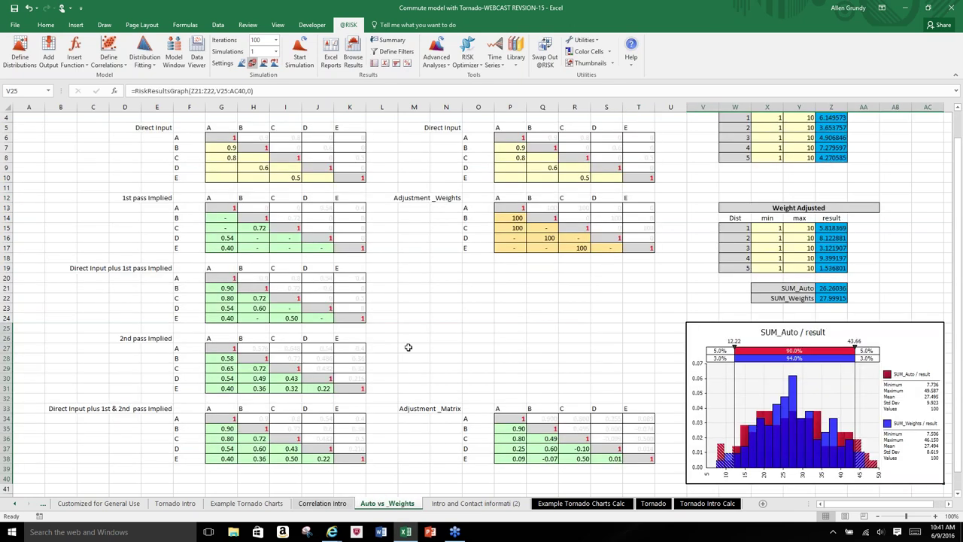
scroll(408, 347, up, 2)
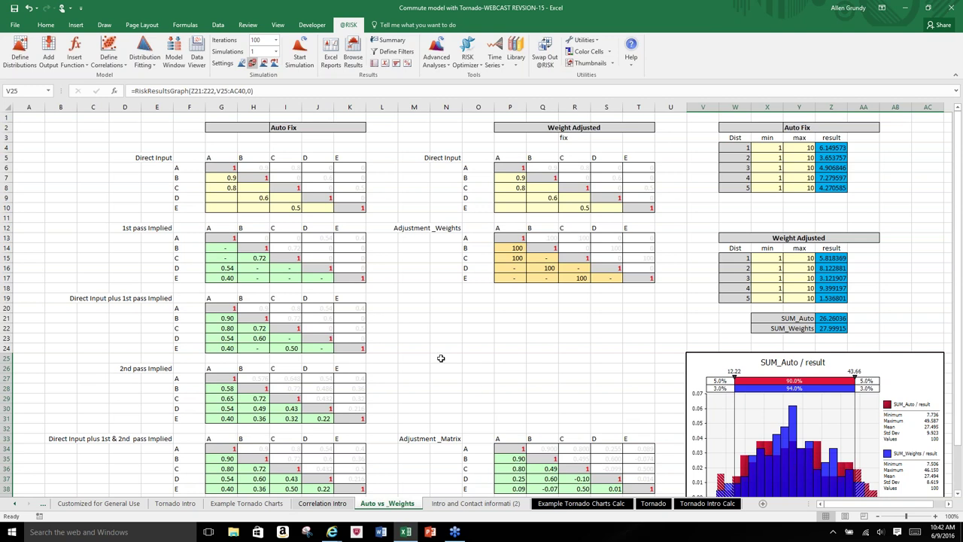
drag(267, 201, 294, 217)
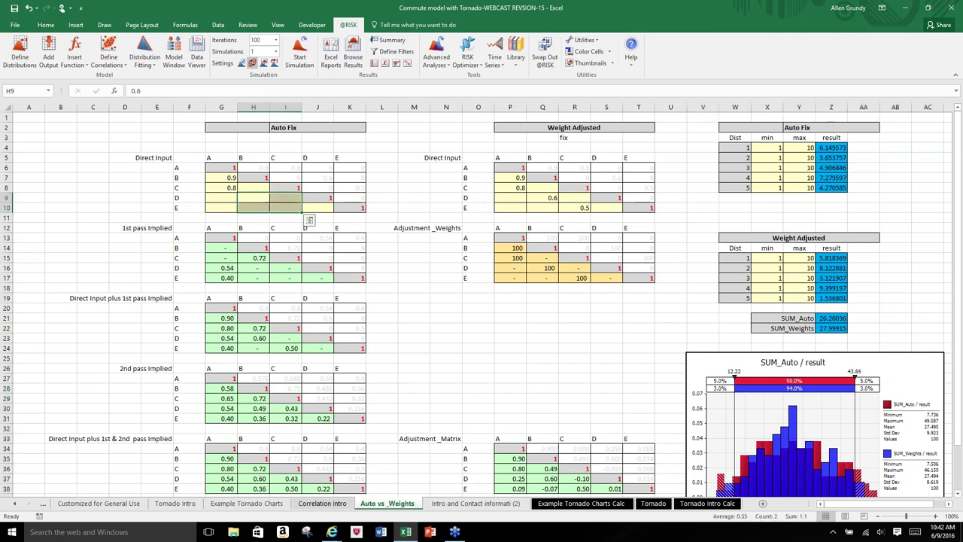
key(Delete)
drag(555, 200, 589, 210)
key(Delete)
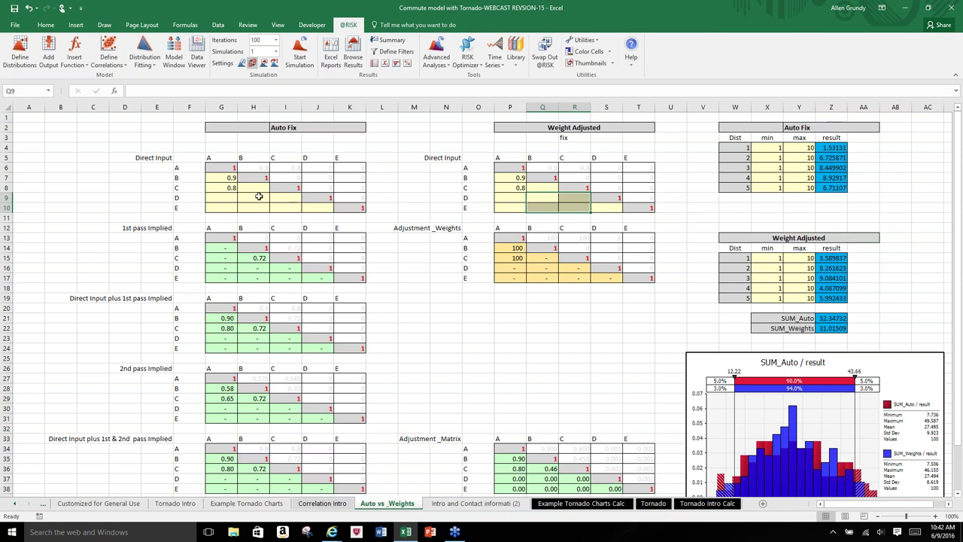
Step: Trace the precedents of the C–B cell in the Auto Fix 1st pass Implied matrix and remove the arrows
click(260, 258)
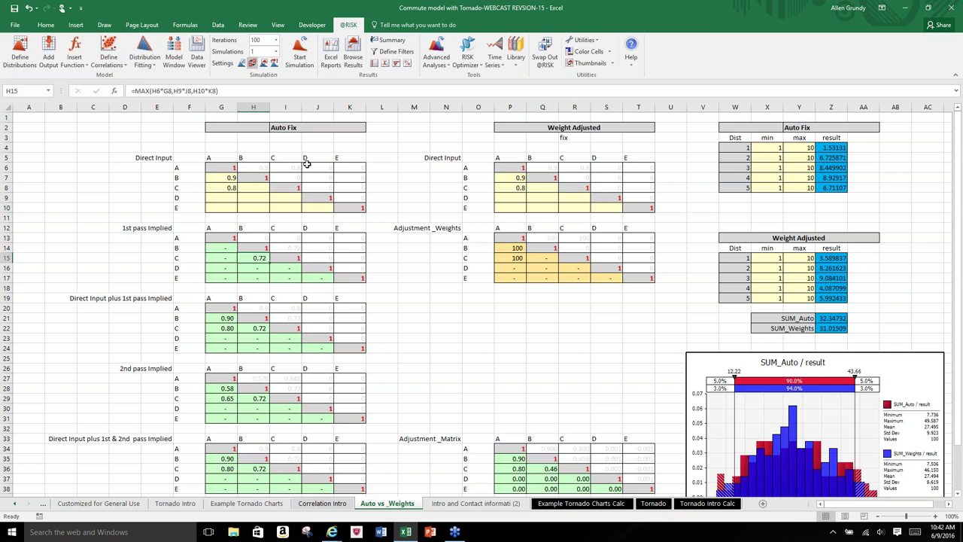
click(186, 24)
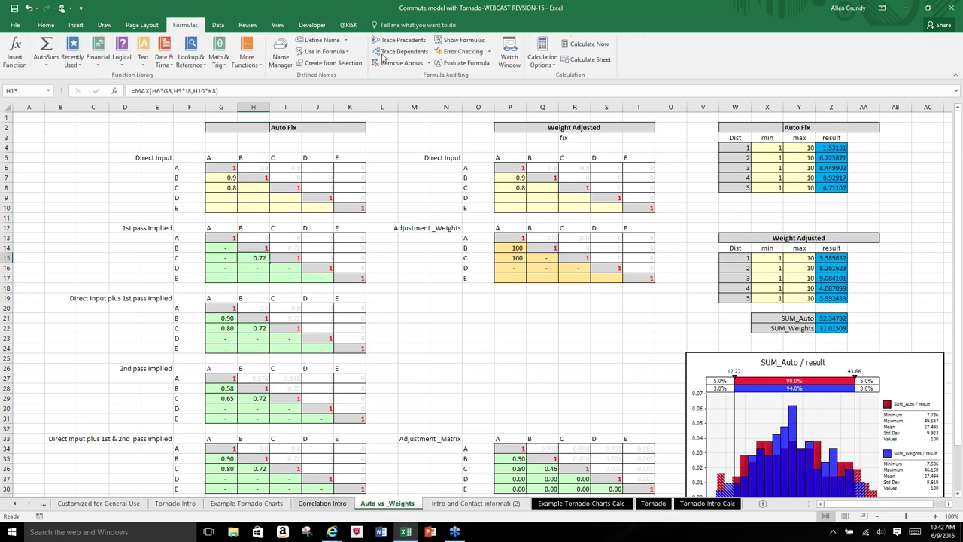
click(401, 40)
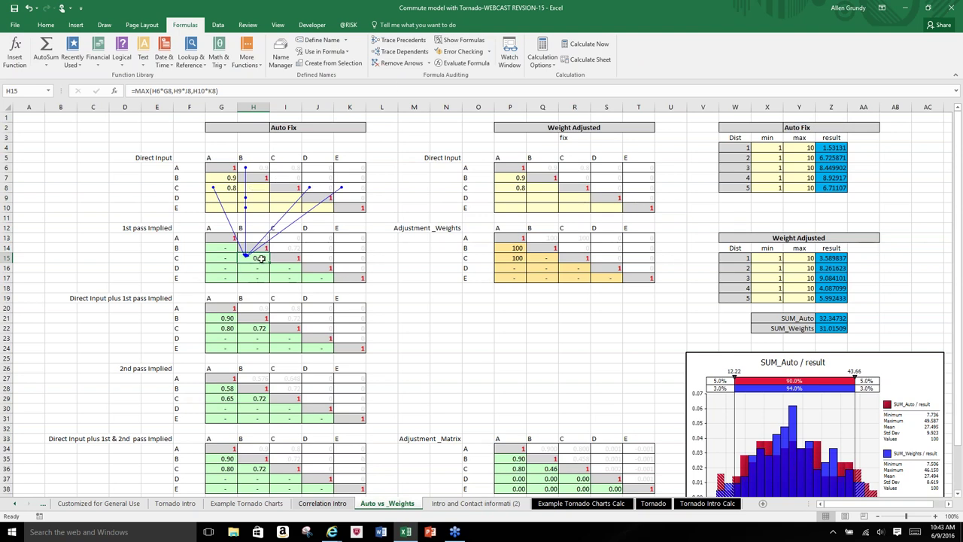
click(403, 64)
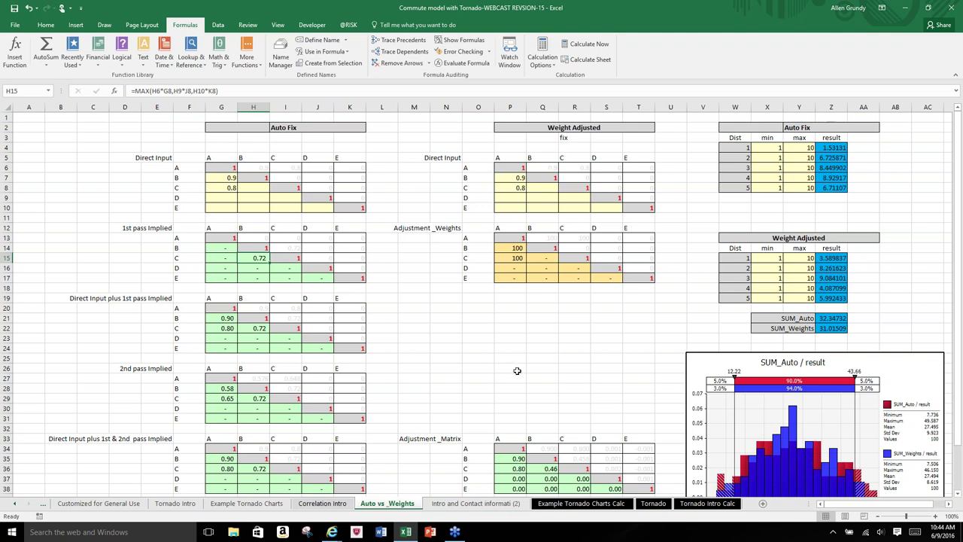
Step: Compare the C–B value in the Adjustment _Matrix with the implied correlation range on the Correlation Intro sheet
scroll(520, 381, down, 1)
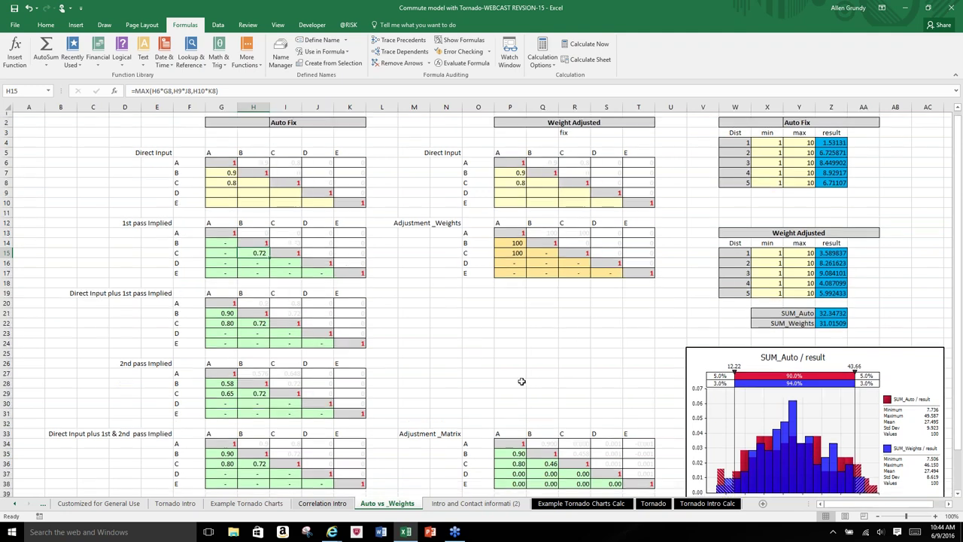
scroll(521, 382, down, 2)
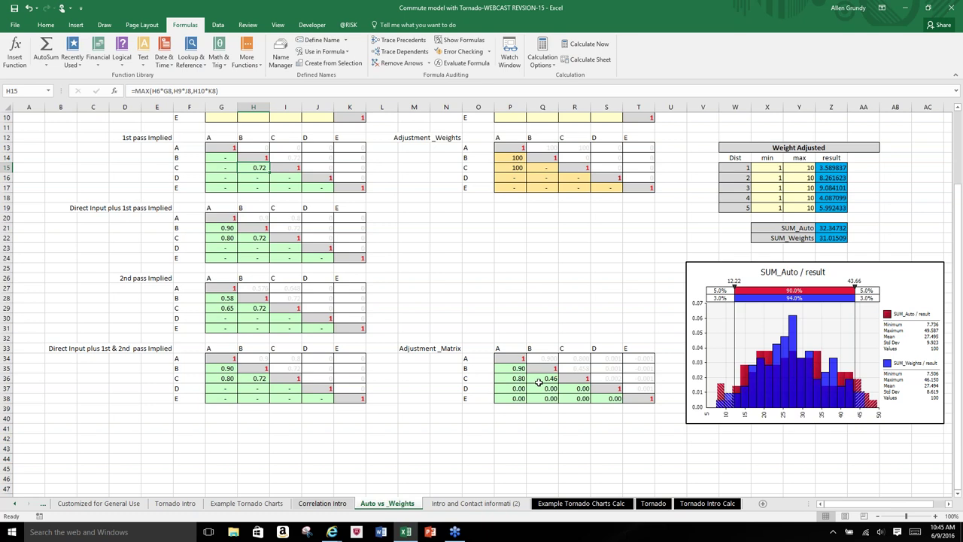
click(322, 503)
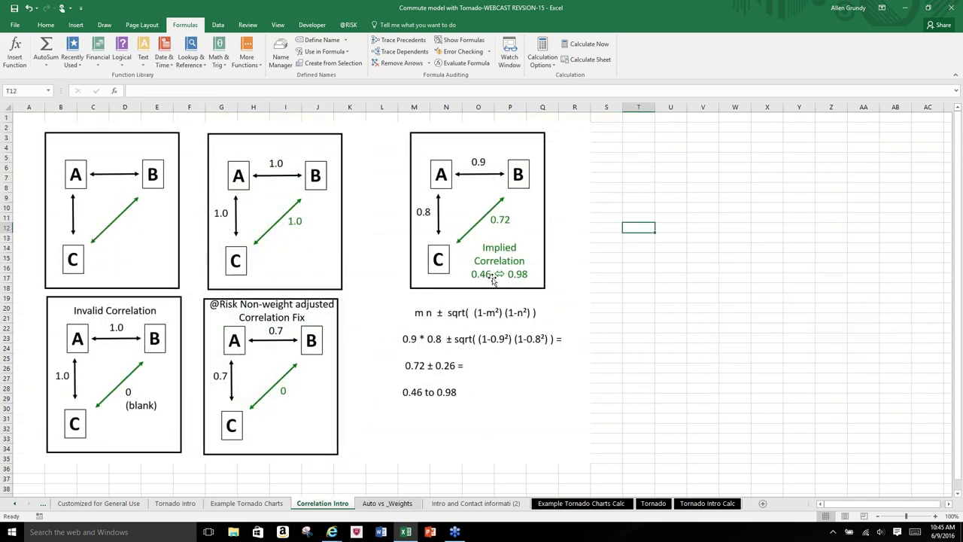
click(386, 504)
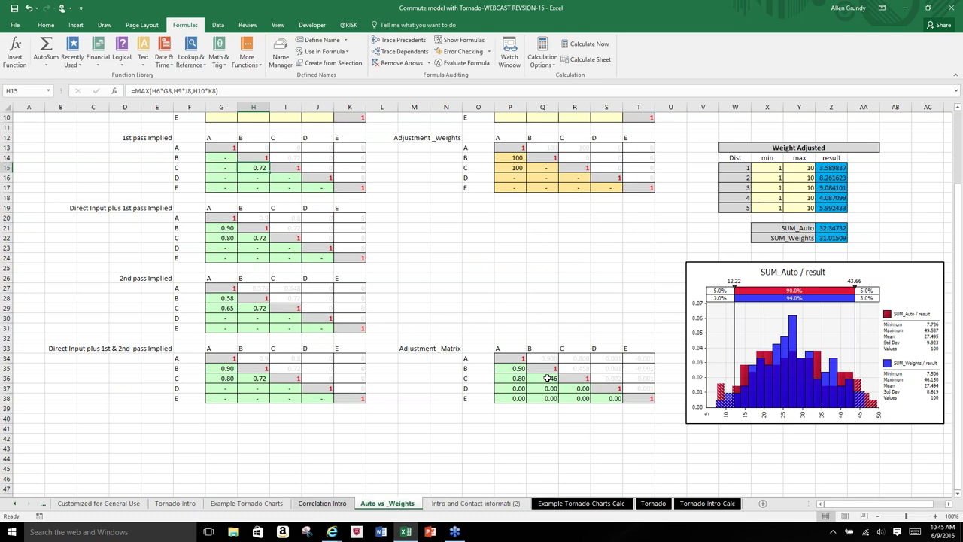
scroll(546, 377, up, 1)
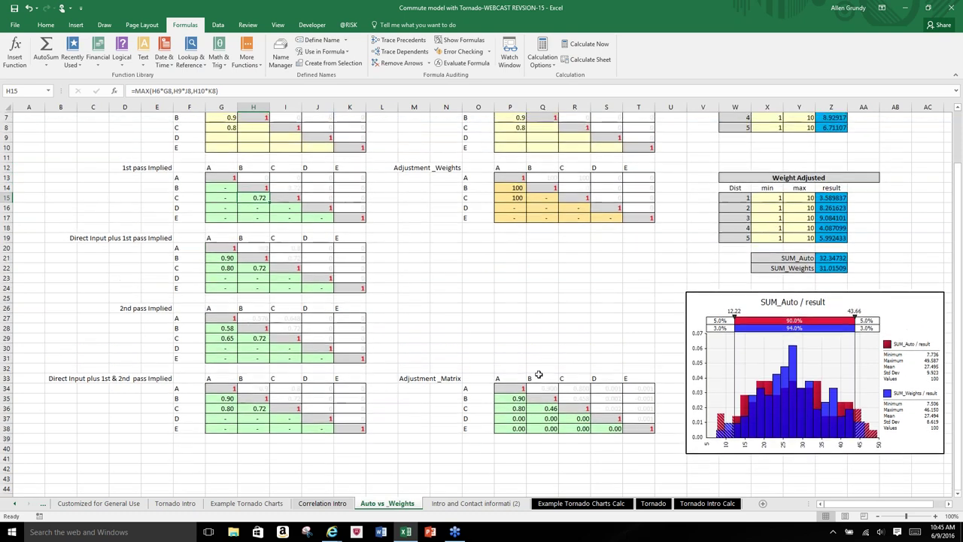
scroll(539, 374, up, 1)
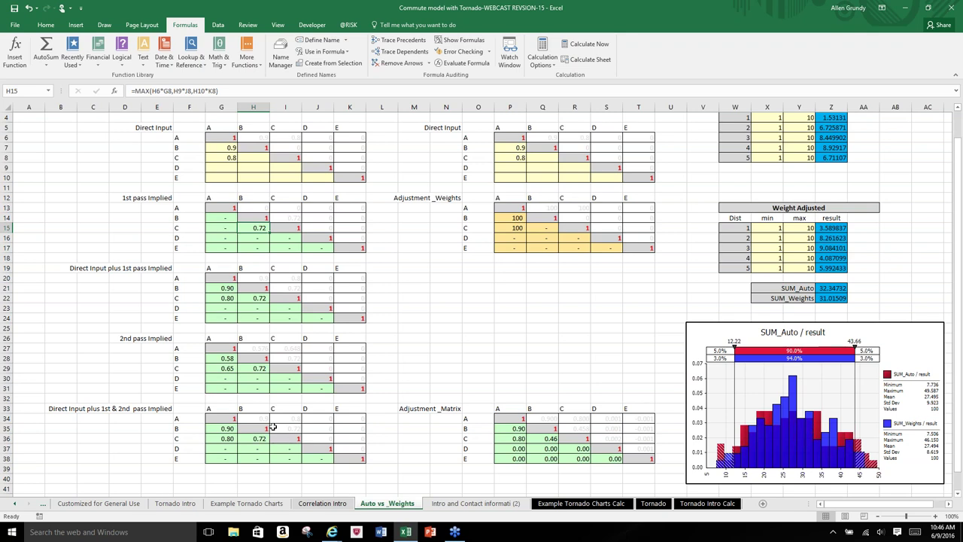
Step: In the Auto Fix Direct Input matrix, set the D–B correlation to 0.6 and the E–C correlation to 0.5
scroll(390, 358, up, 1)
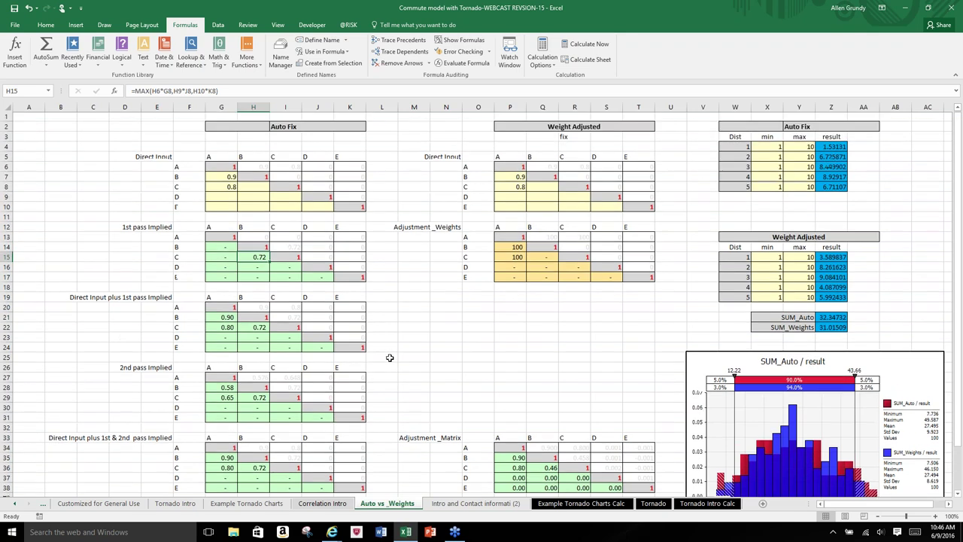
click(253, 196)
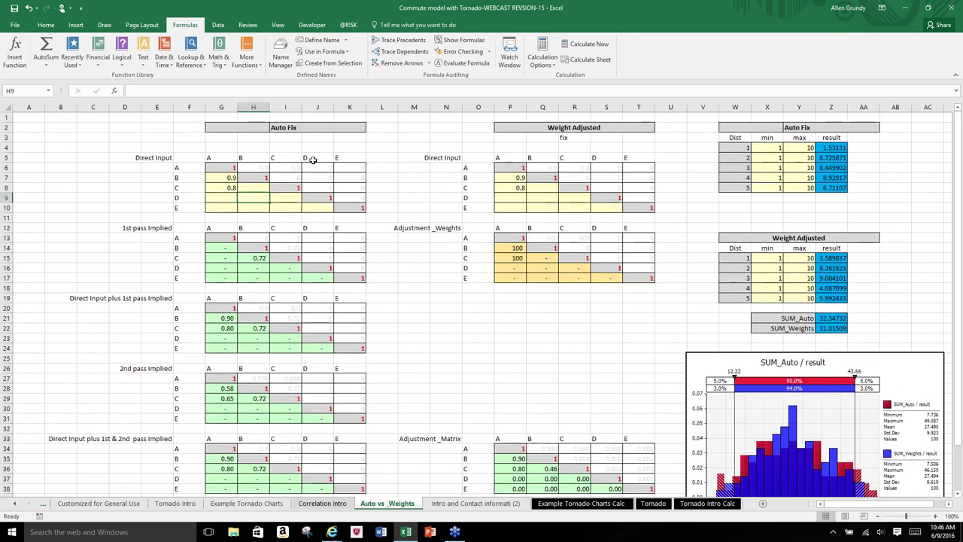
text(.6)
key(Return)
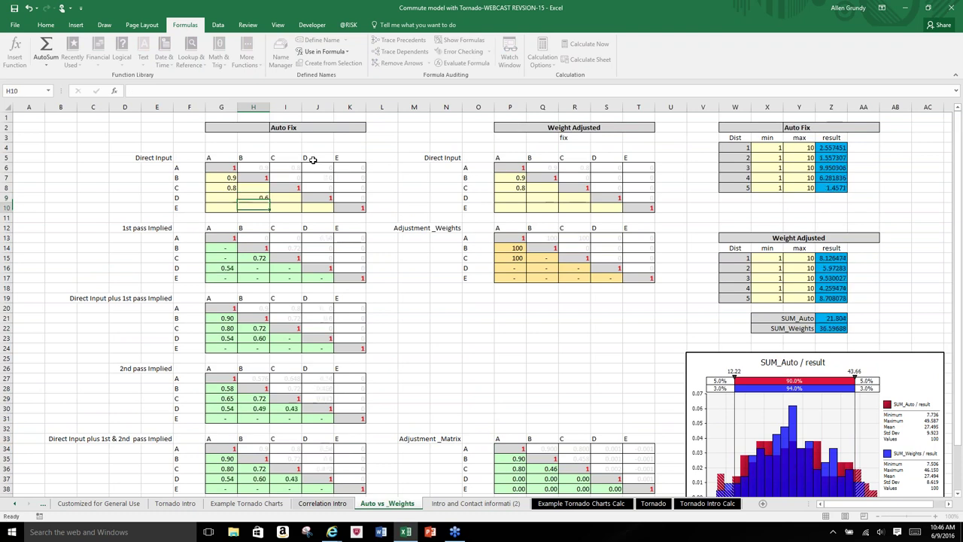
click(287, 205)
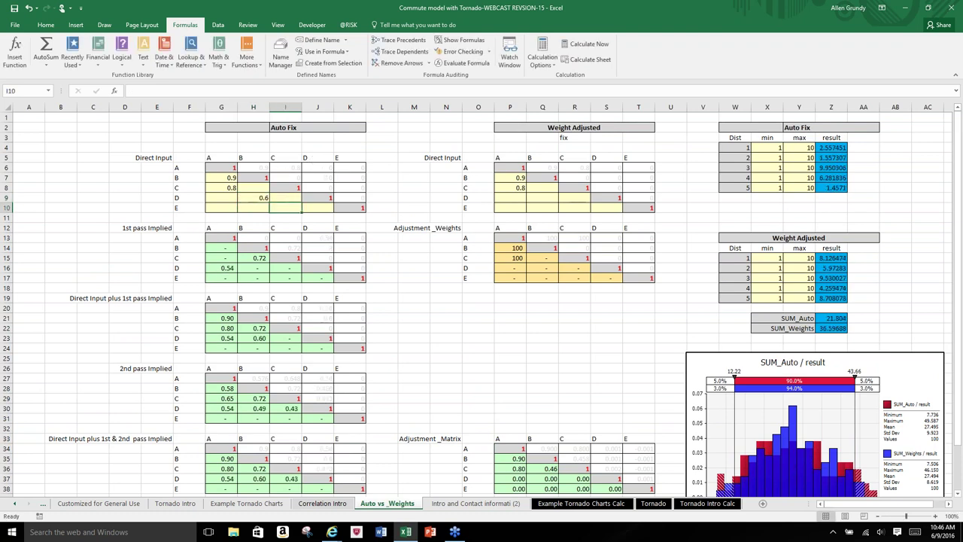
text(.5)
key(Return)
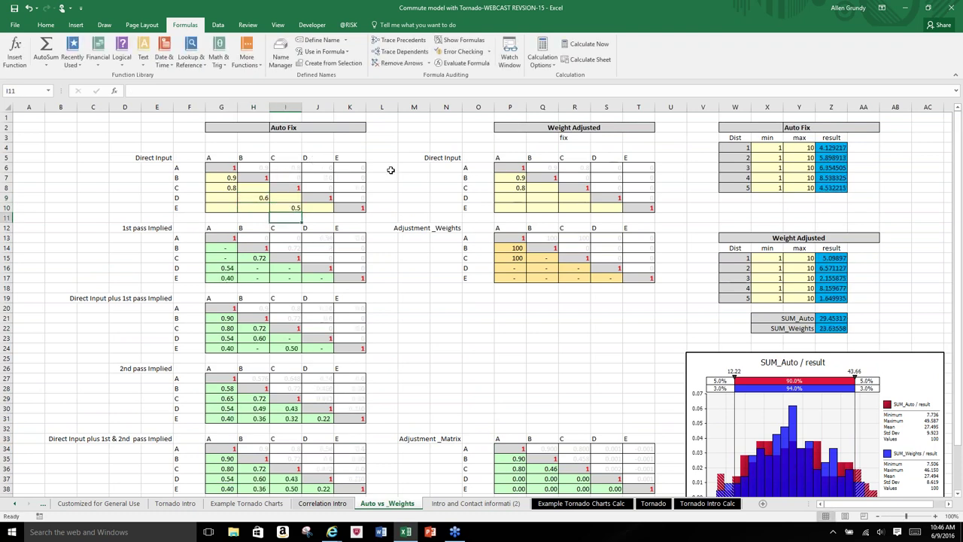
Step: In the Weight Adjusted Direct Input matrix, set the D–B correlation to 0.6 and the E–C correlation to 0.5
click(554, 199)
text(.6)
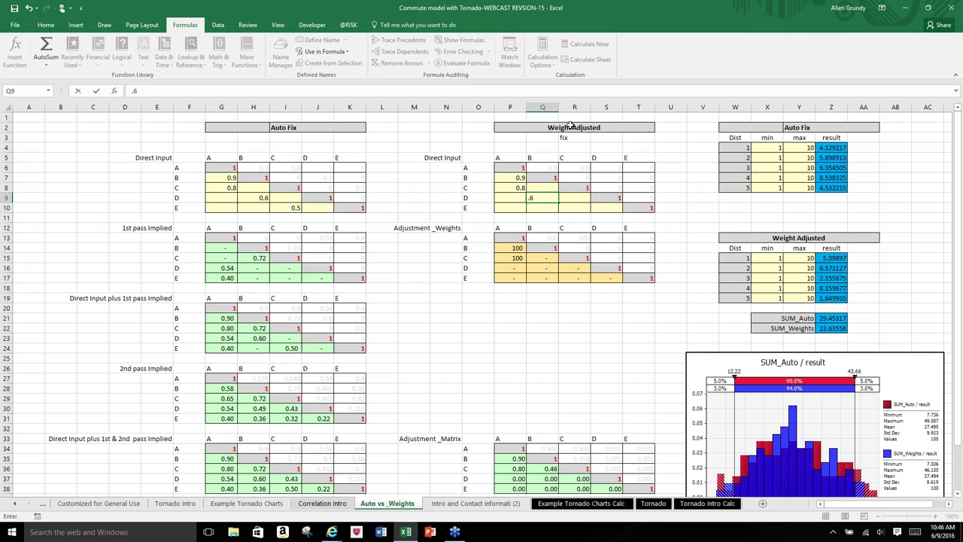
key(Return)
key(Right)
text(.5)
key(Return)
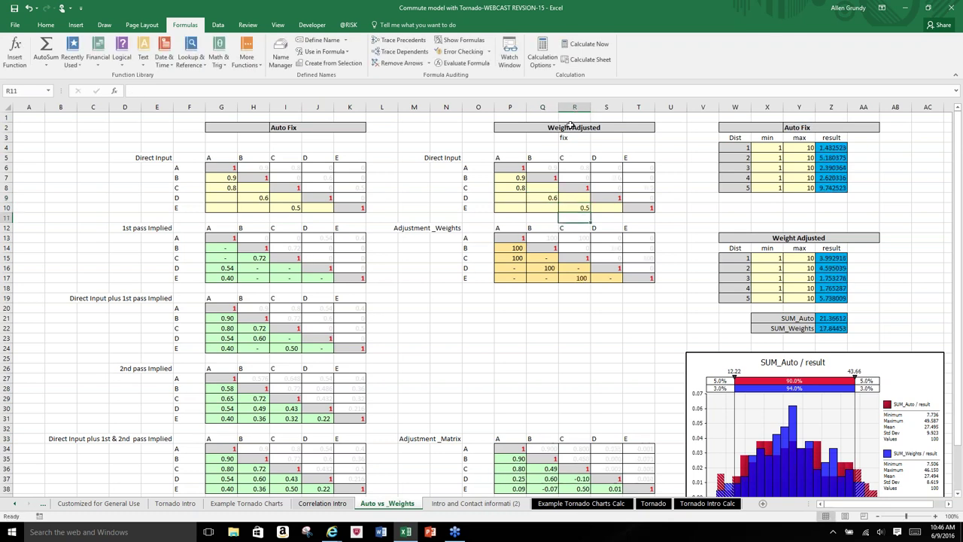
Step: Set the C–B correlation in the Auto Fix Direct Input matrix to 0.2
scroll(432, 342, down, 3)
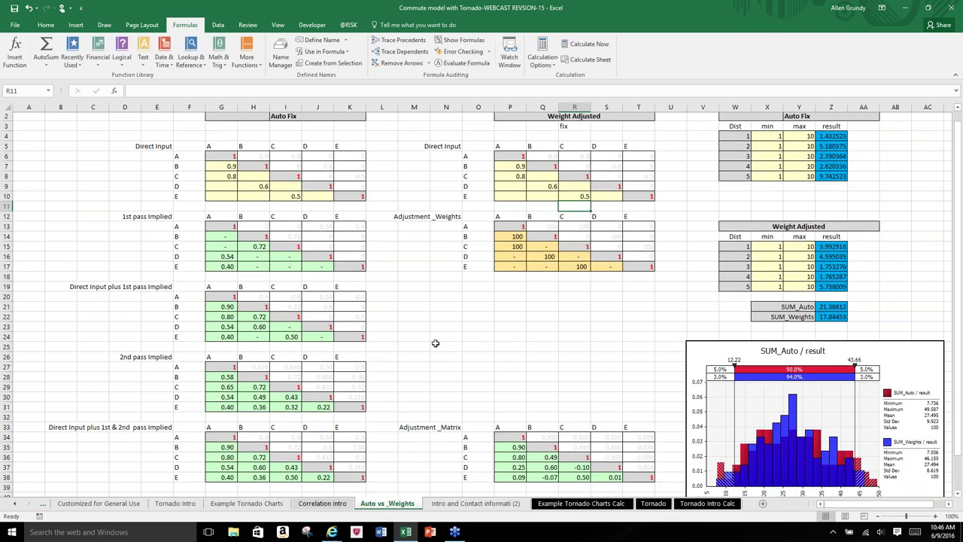
scroll(431, 342, up, 2)
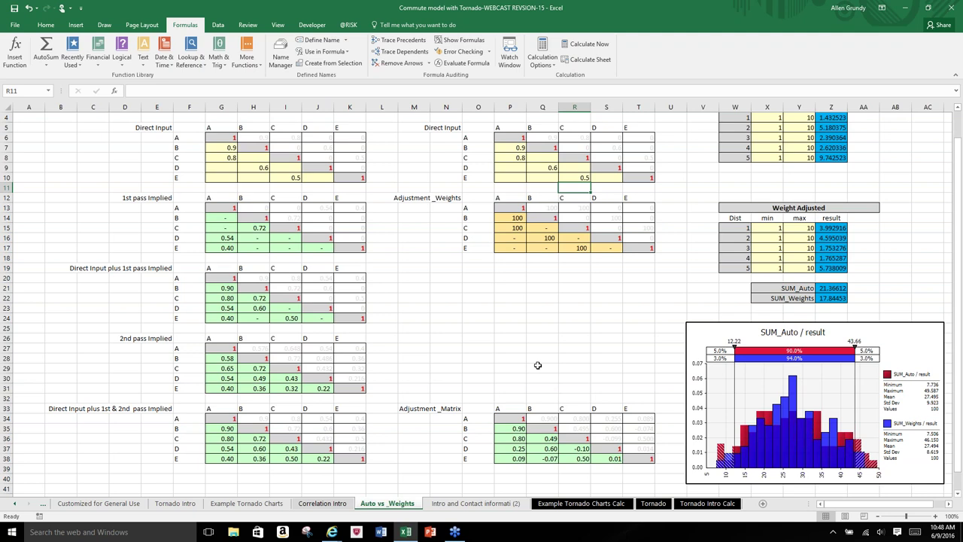
scroll(538, 365, up, 1)
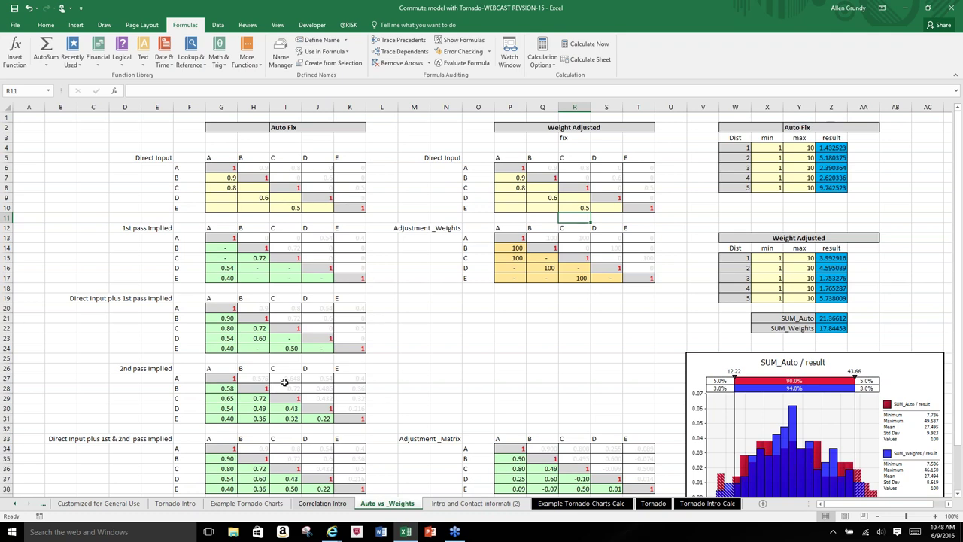
click(253, 188)
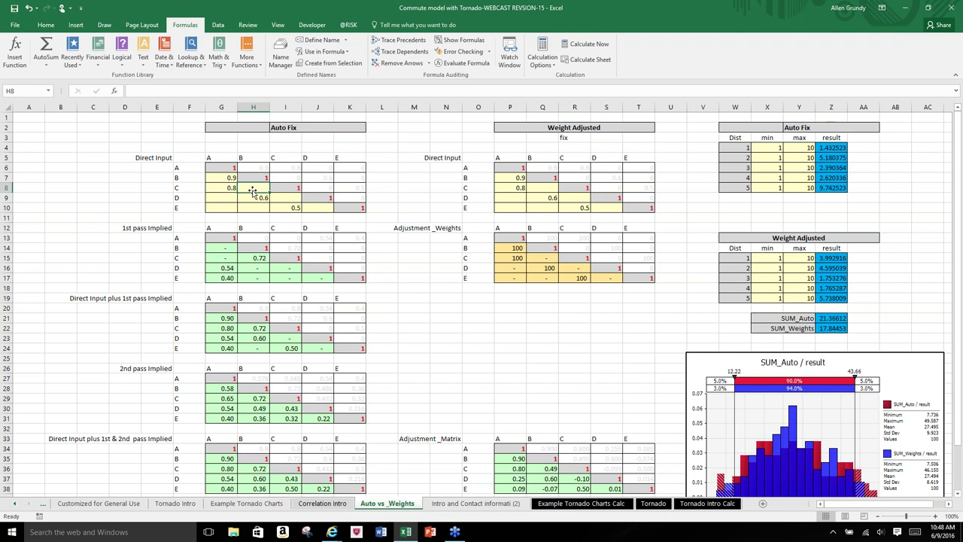
text(.2)
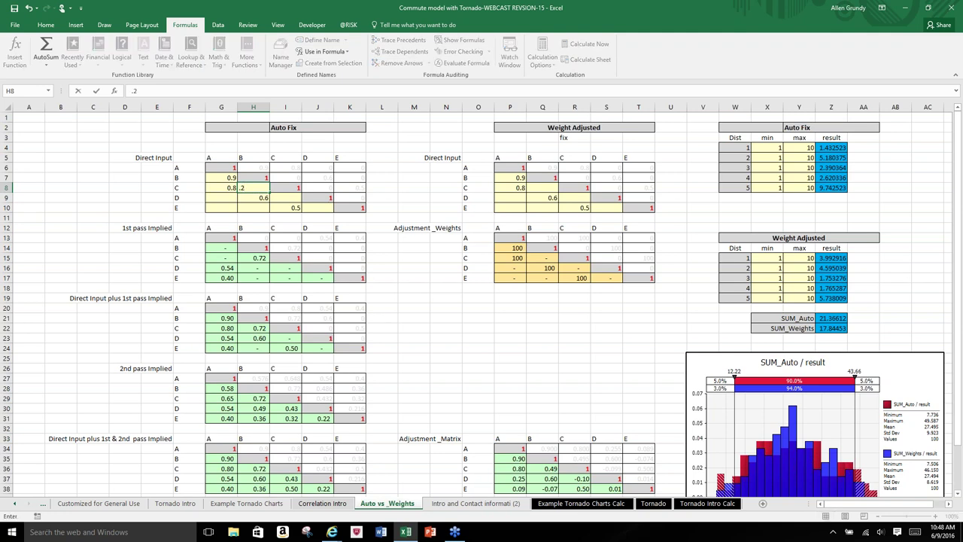
key(Return)
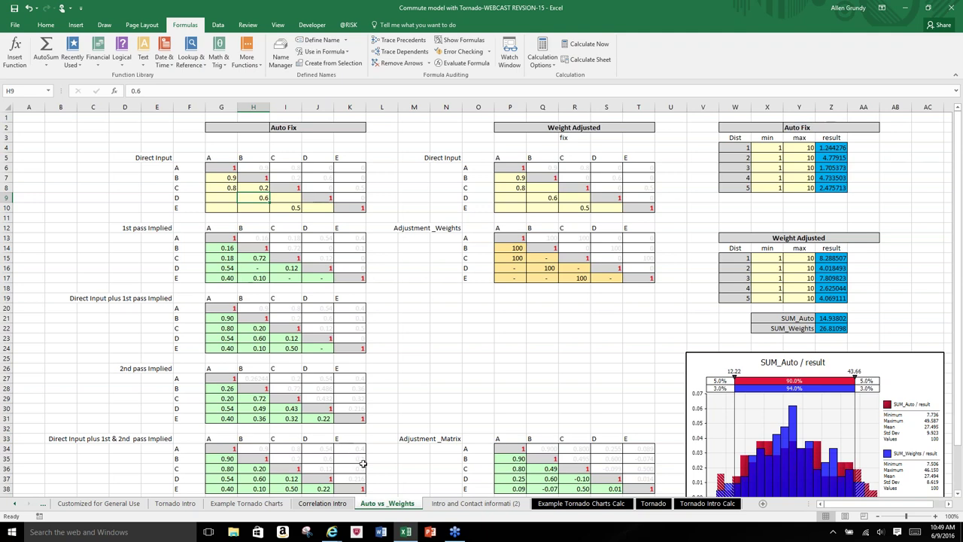
Step: Set the C–B correlation in the Weight Adjusted Direct Input matrix to 0.2 and check the D and E rows of the Adjustment _Matrix
click(553, 187)
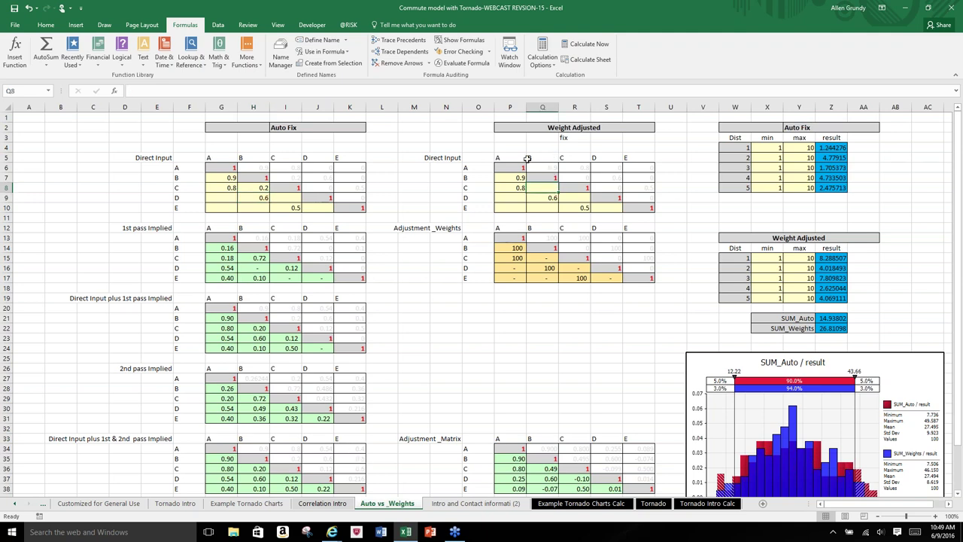
text(.2)
key(Return)
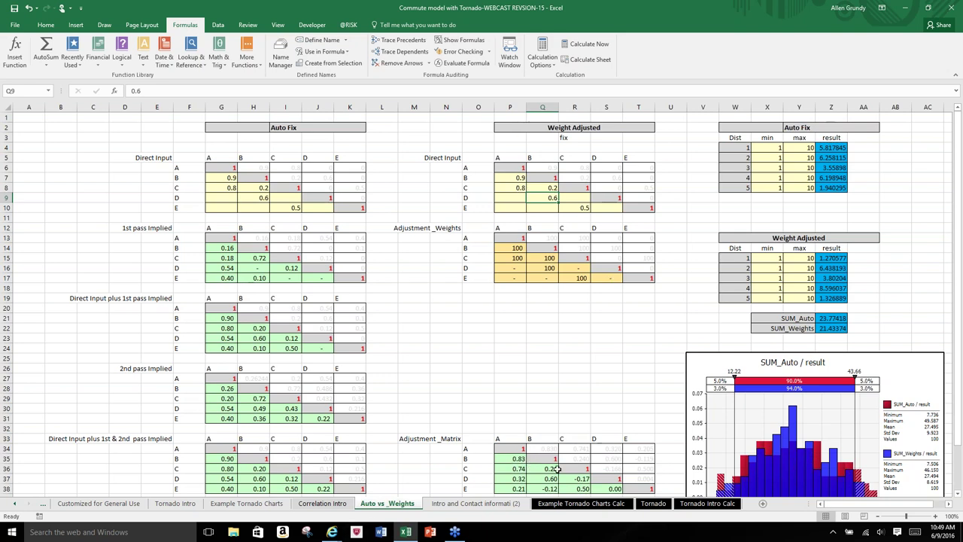
drag(542, 479, 575, 489)
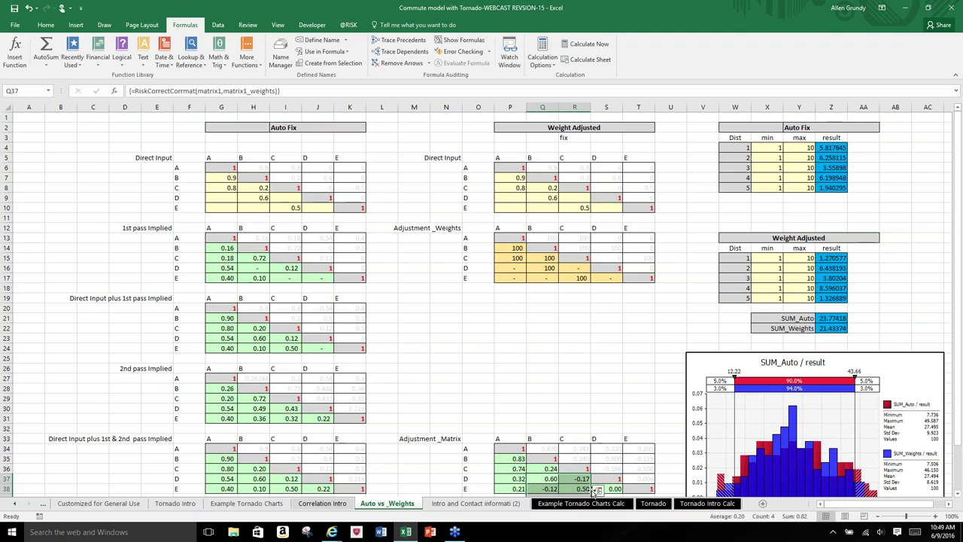
click(577, 429)
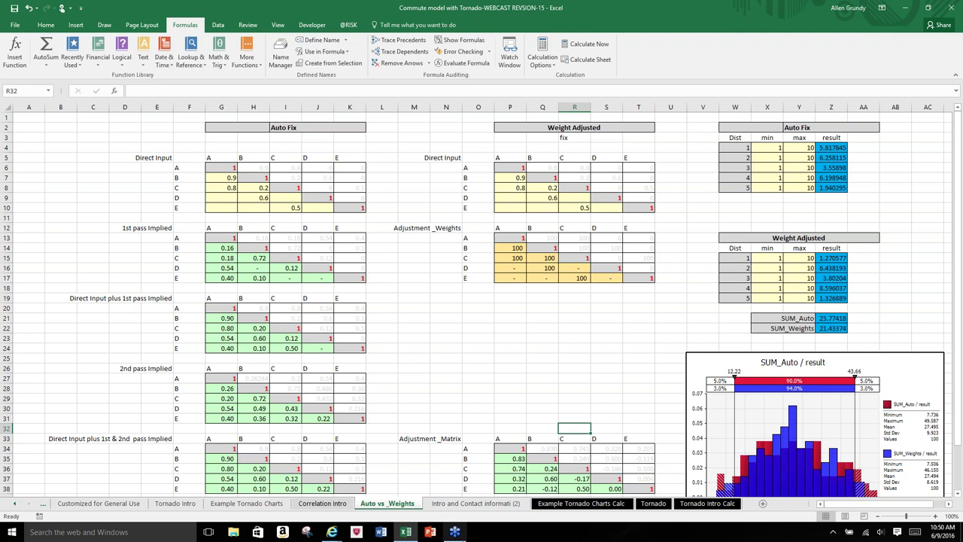
Step: Show the Intro and Contact informati (2) sheet, and examine the input ranking table on the Example Tornado Charts Calc sheet
click(476, 504)
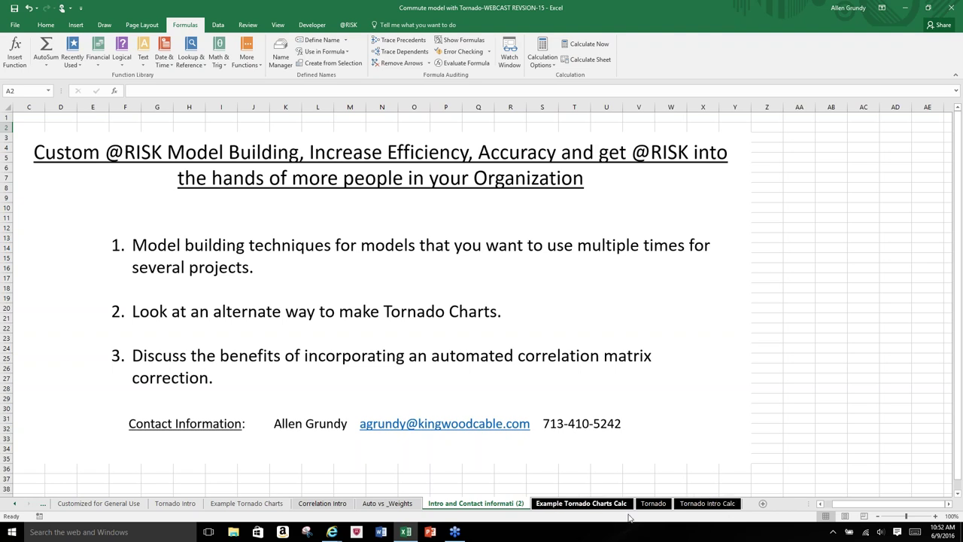
click(574, 504)
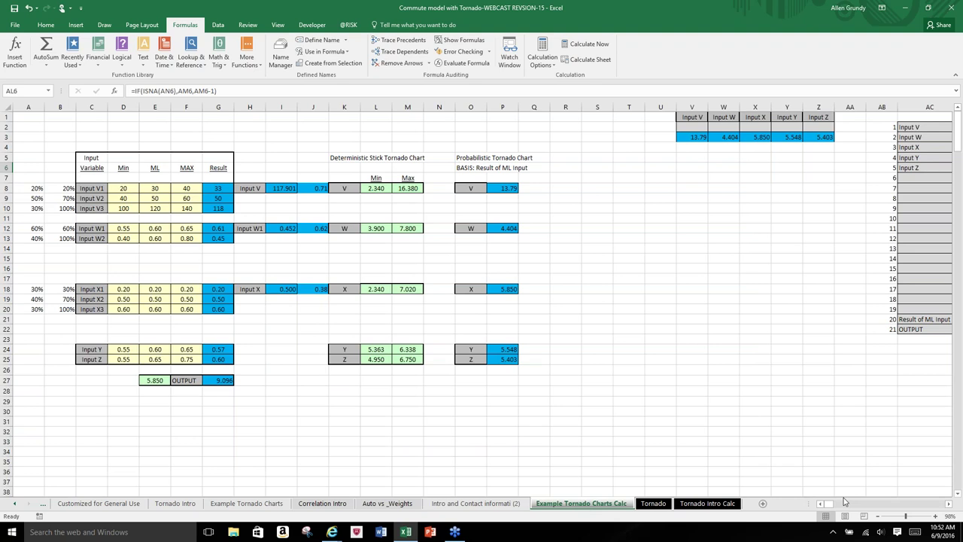
click(740, 433)
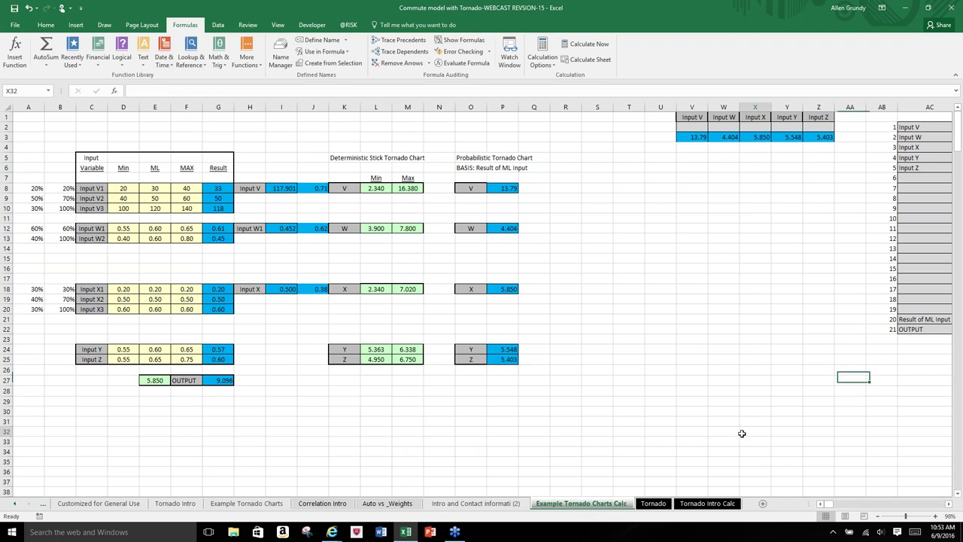
key(Right)
key(Right)
key(Right)
key(Right)
key(Right)
key(Right)
key(Right)
key(Right)
key(Right)
key(Right)
key(Right)
key(Right)
key(Right)
key(Right)
key(Right)
key(Right)
key(Right)
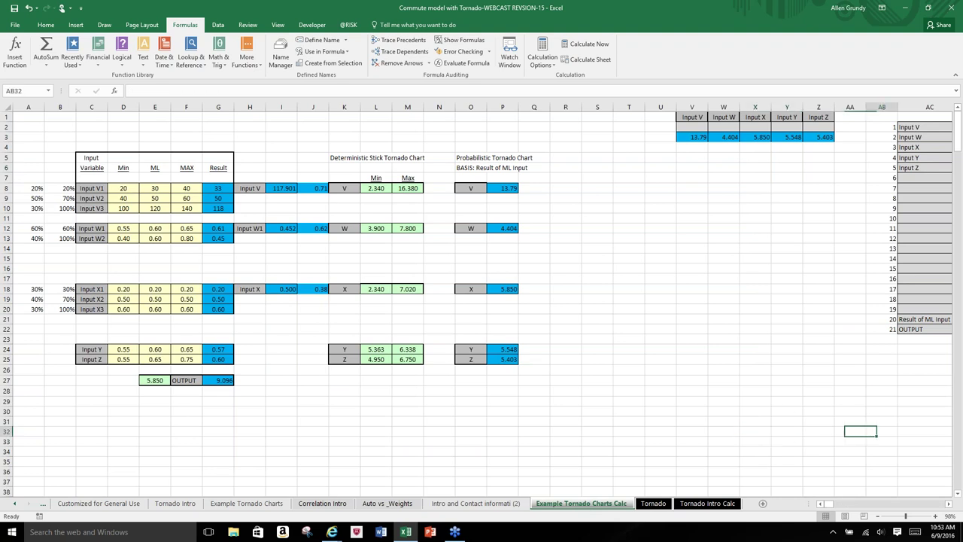
key(Right)
key(Right)
key(Right)
key(Right)
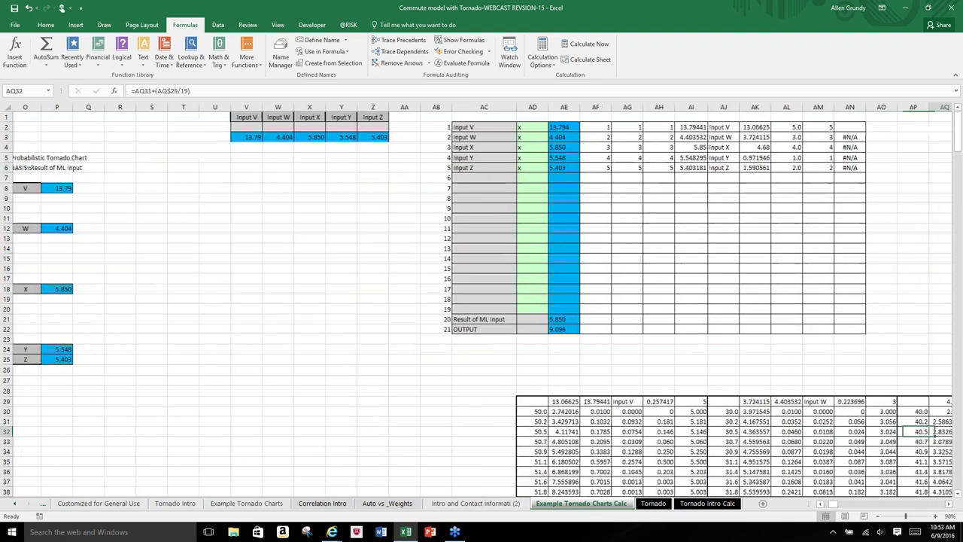
key(Right)
key(Right)
key(Right)
key(Right)
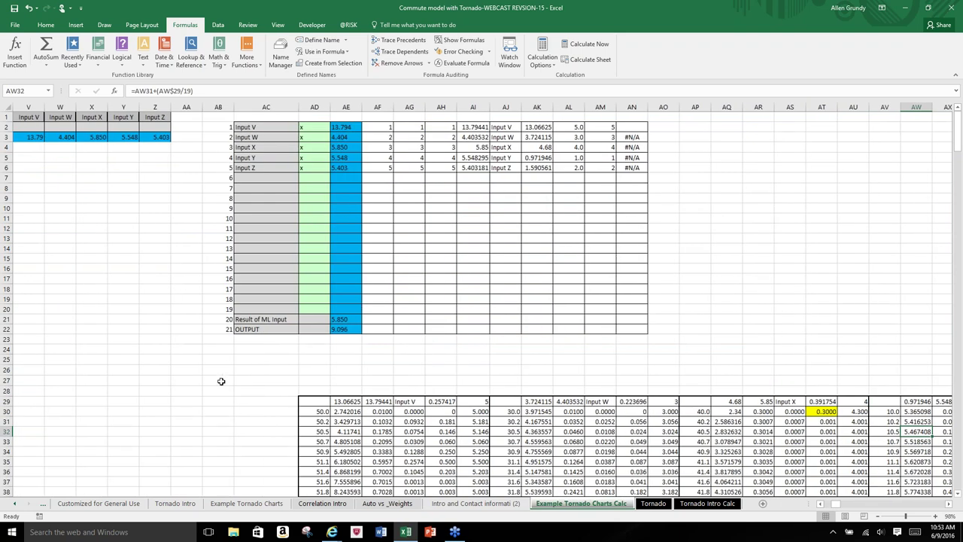
Step: Examine the distribution tables for each input and the Probabilistic Tornado Chart below them on the Example Tornado Charts Calc sheet
scroll(221, 382, down, 3)
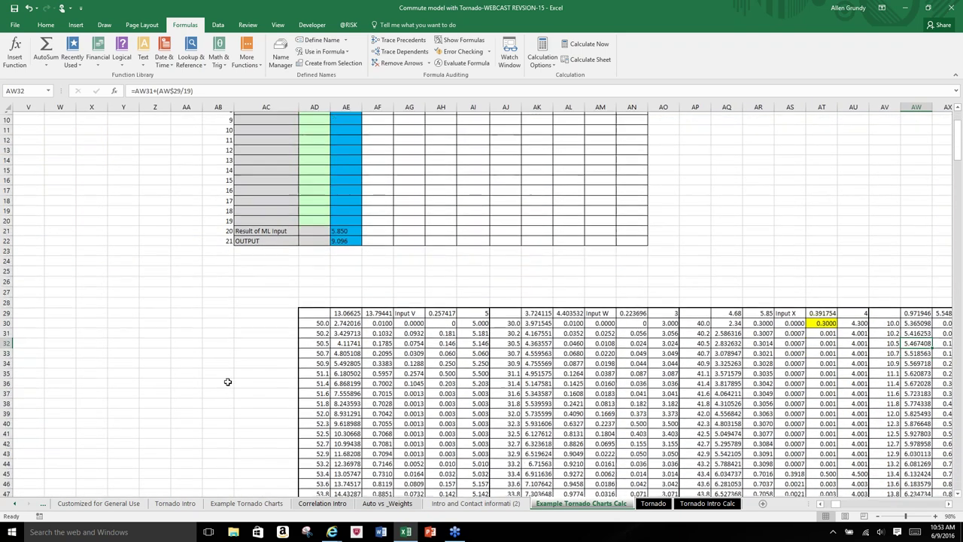
scroll(224, 376, down, 3)
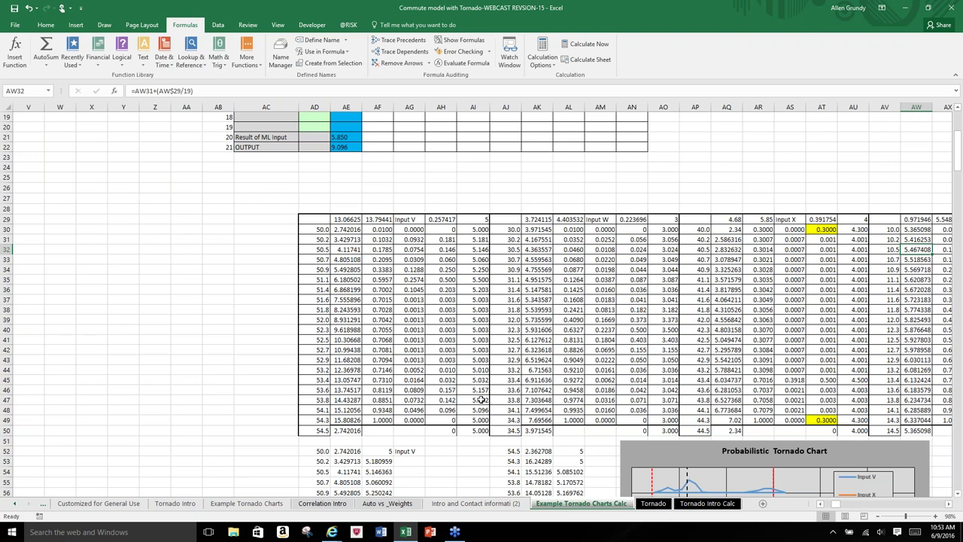
scroll(479, 403, down, 1)
scroll(478, 405, down, 6)
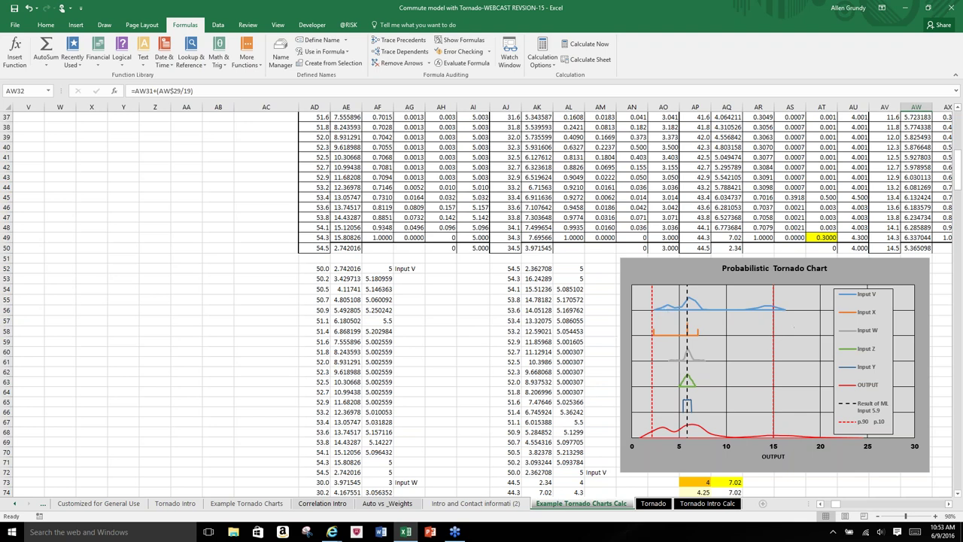
click(786, 484)
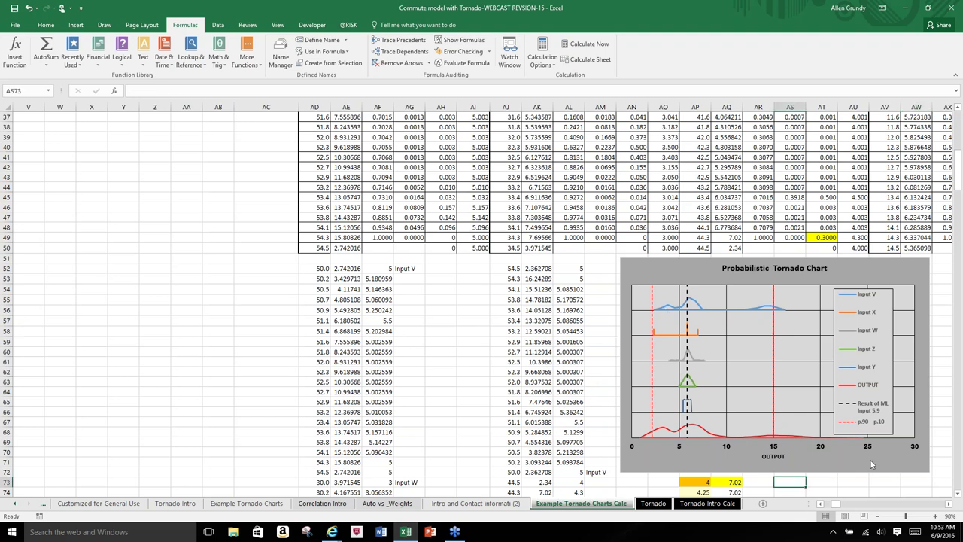
key(Right)
key(Right)
key(Right)
key(Right)
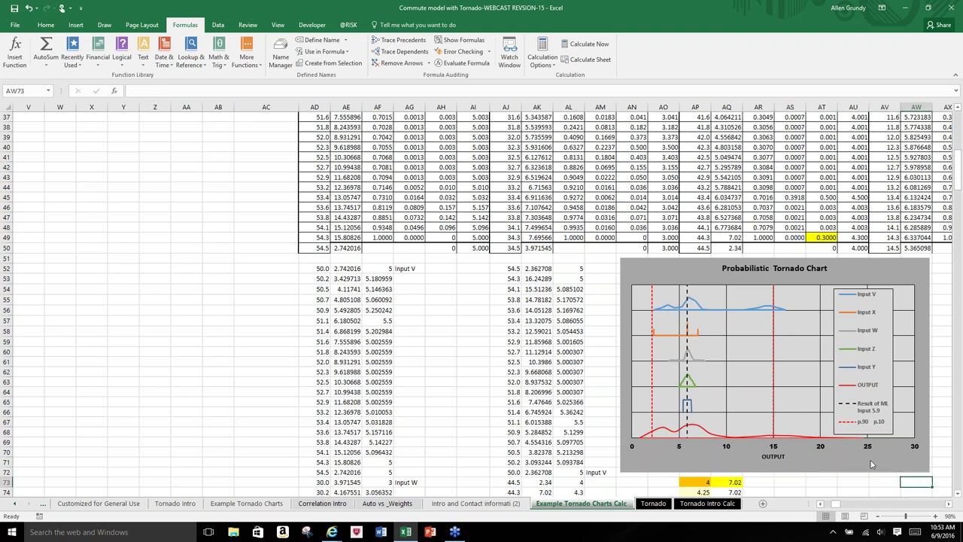
key(Right)
key(Right)
key(Right)
key(Right)
key(Right)
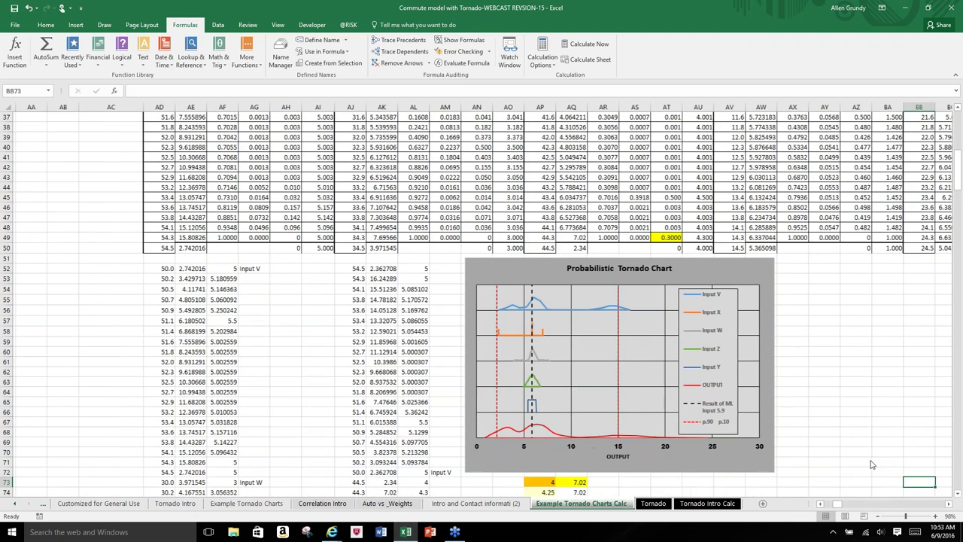
key(Right)
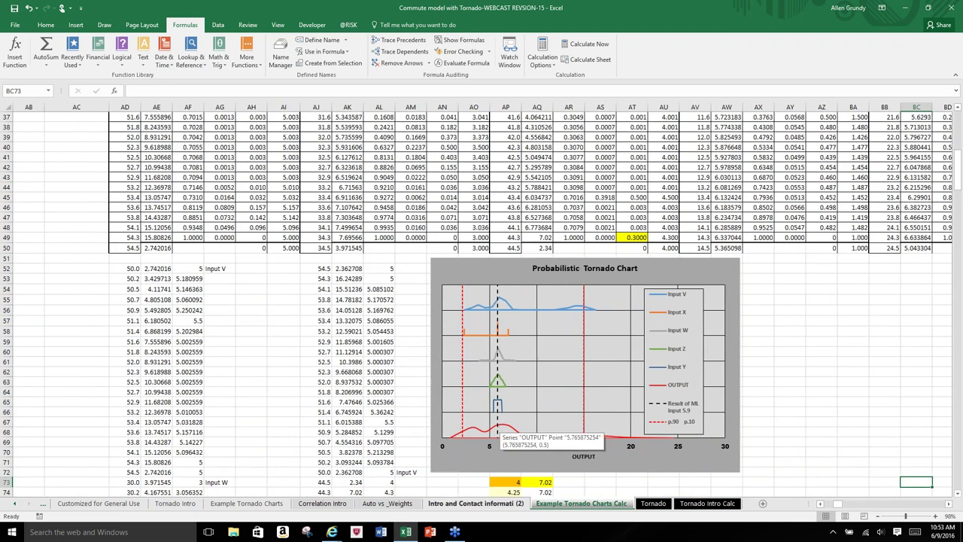
Step: Look over the result graphs and the segment calculation table on the Tornado sheet
click(663, 504)
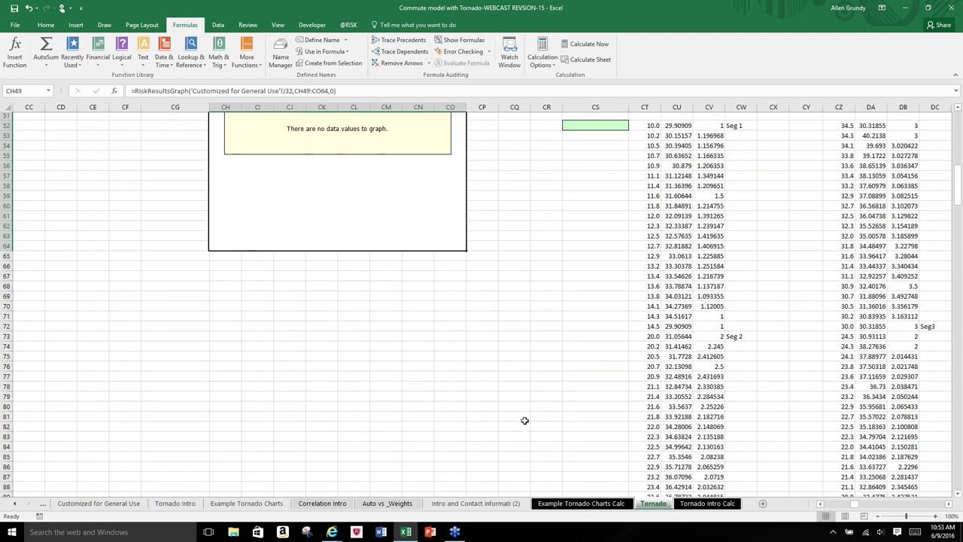
scroll(525, 420, up, 15)
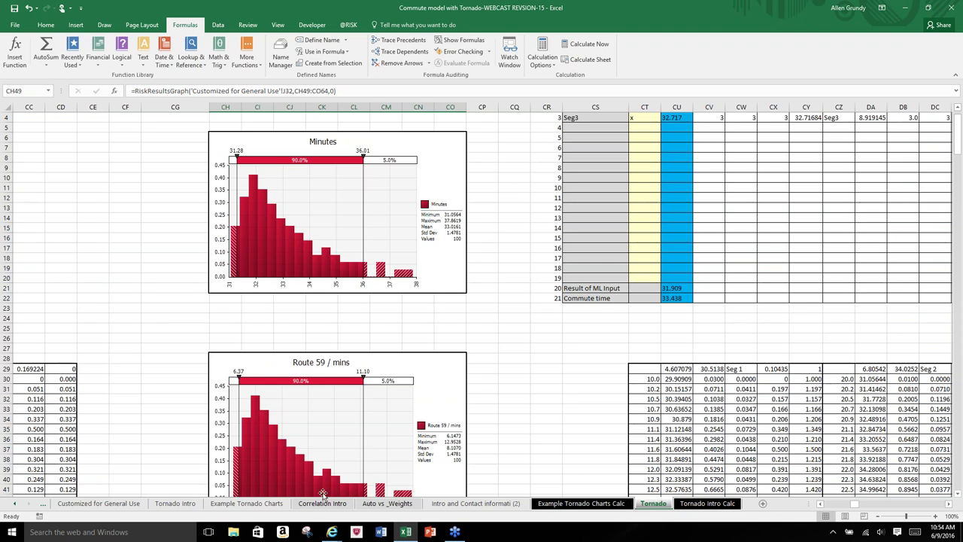
Step: On the Customized for General Use sheet, examine the segment inputs, the Commute Time tornado chart and the random numbers for the dependency keys
click(96, 504)
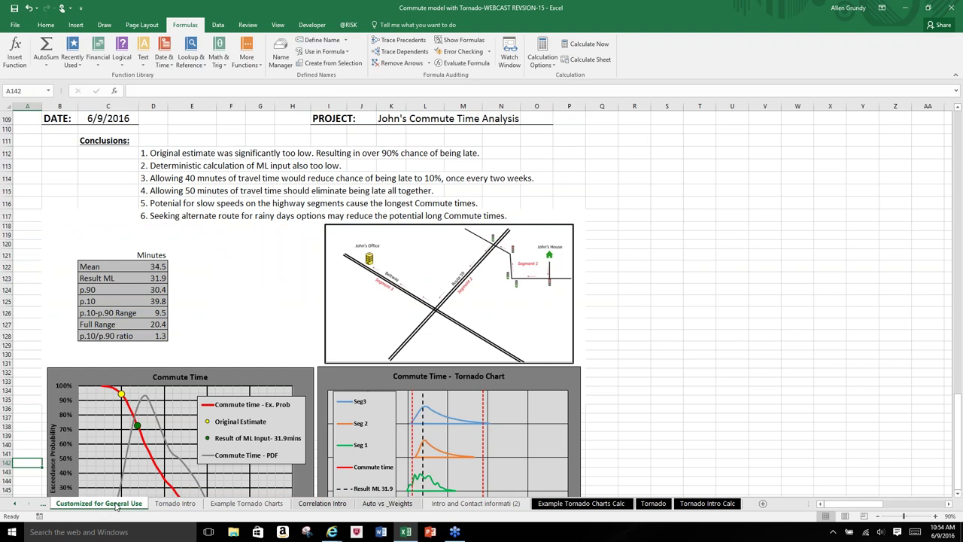
scroll(671, 248, up, 10)
scroll(671, 248, up, 20)
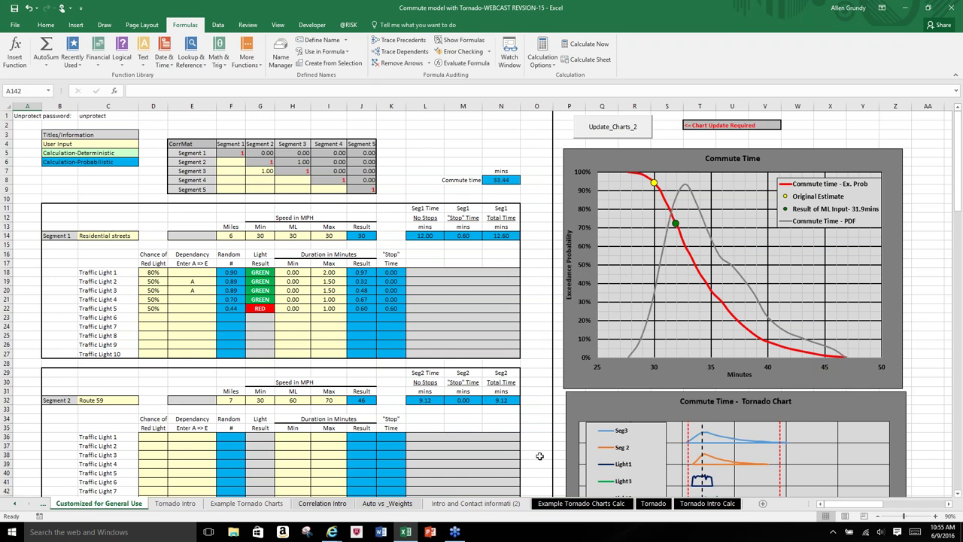
scroll(536, 458, down, 5)
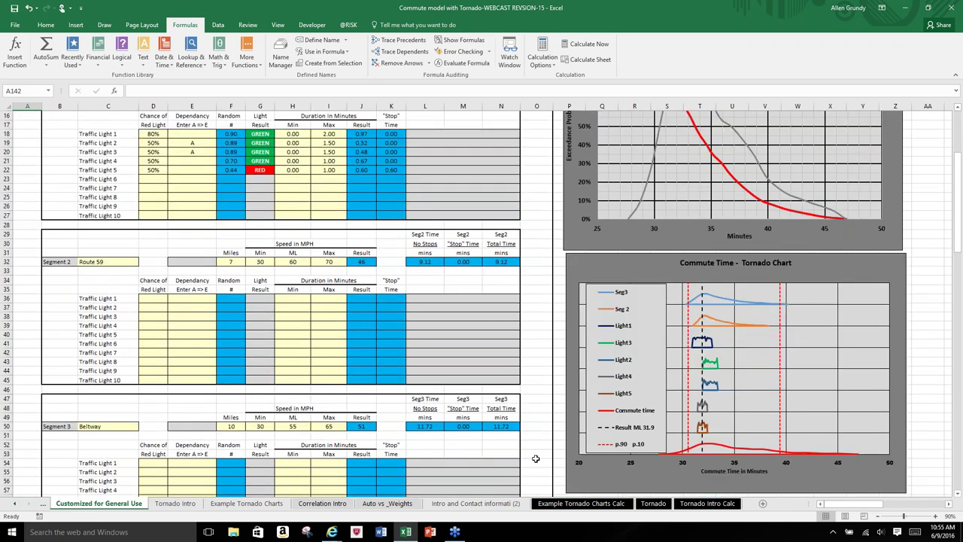
click(535, 470)
key(Right)
key(Right)
key(Right)
key(Right)
key(Right)
key(Right)
key(Right)
key(Right)
key(Right)
key(Right)
key(Right)
key(Right)
key(Right)
key(Right)
key(Right)
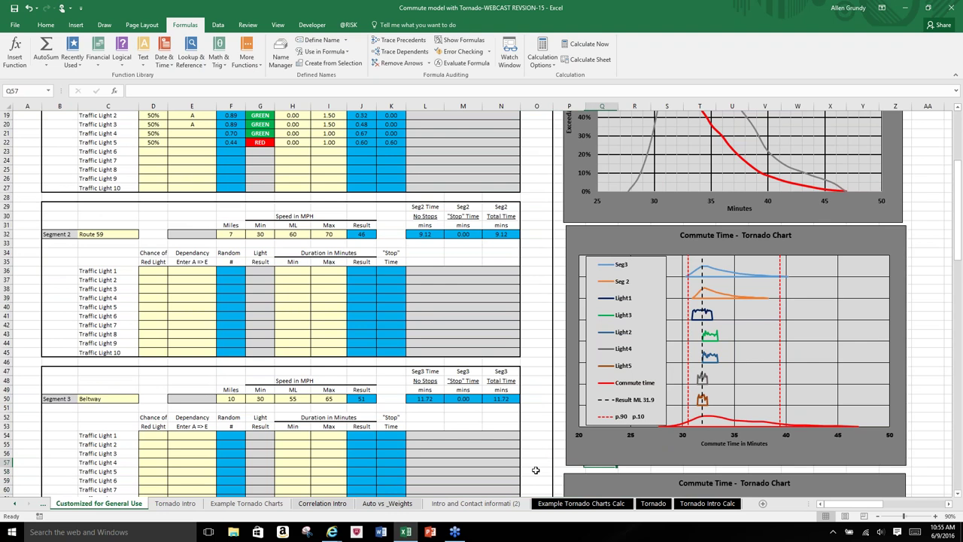
key(Right)
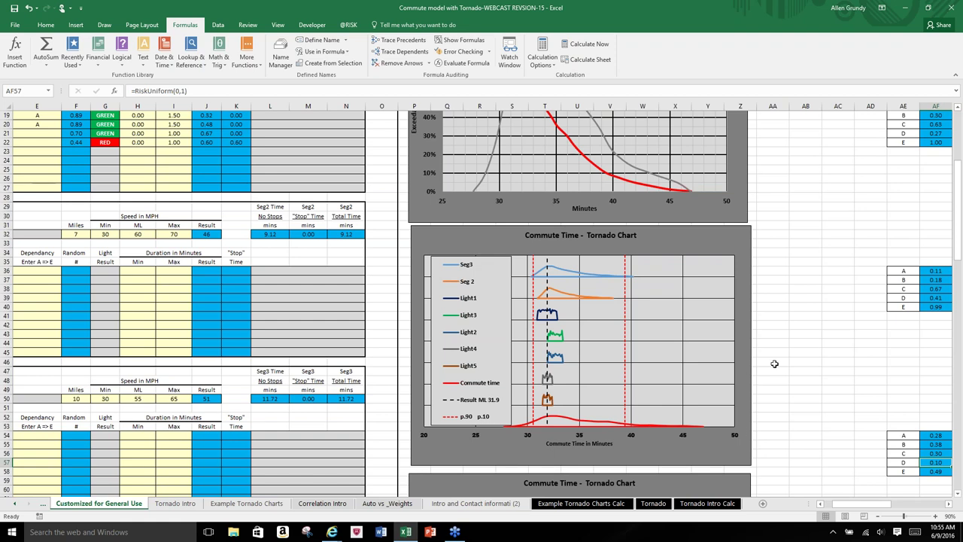
Step: Examine the Commute Time exceedance probability curve and its Original Estimate marker
scroll(768, 366, up, 3)
scroll(773, 364, up, 3)
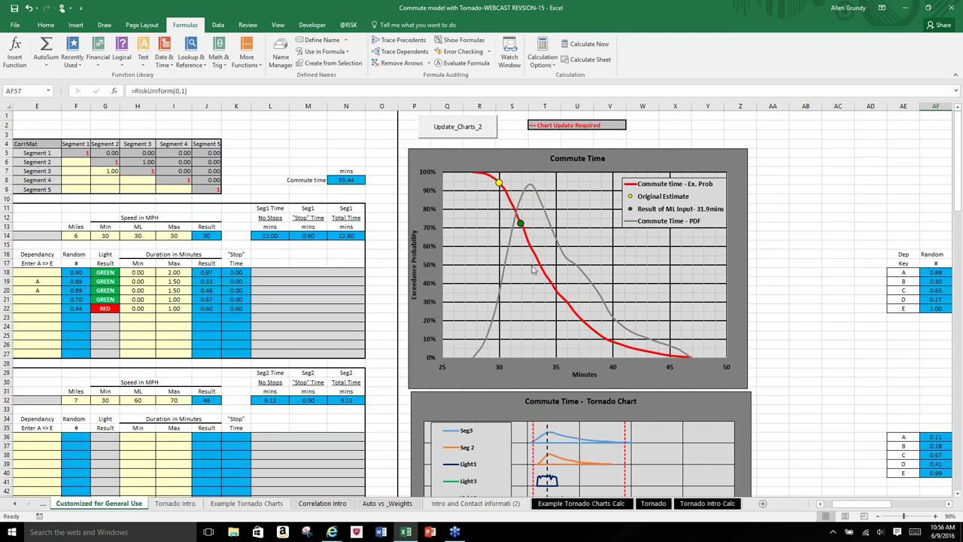
mouse_move(539, 269)
mouse_move(502, 192)
Step: Compare the exceedance curve with the p.90 and p.10 lines of the Commute Time tornado chart, and return to the Intro and Contact informati (2) sheet
scroll(775, 414, down, 4)
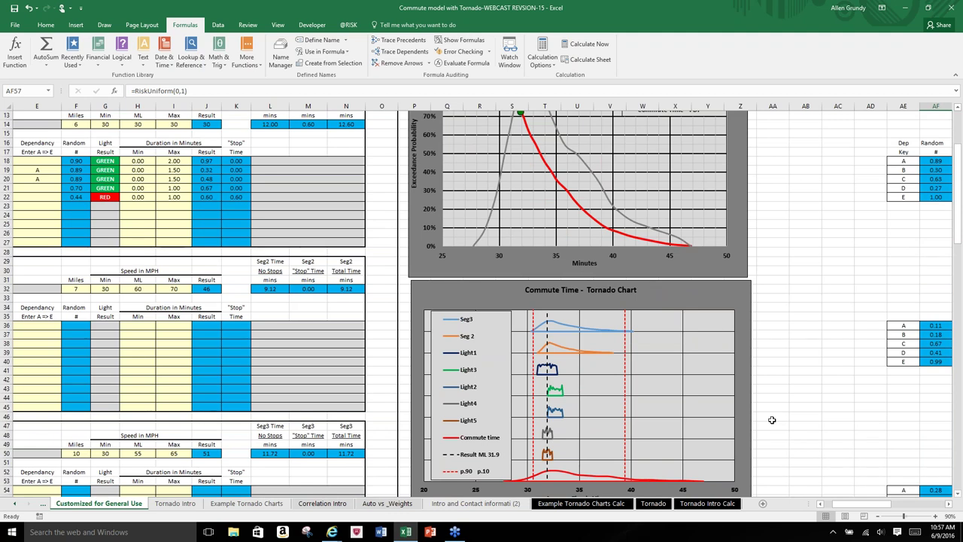
scroll(725, 338, up, 1)
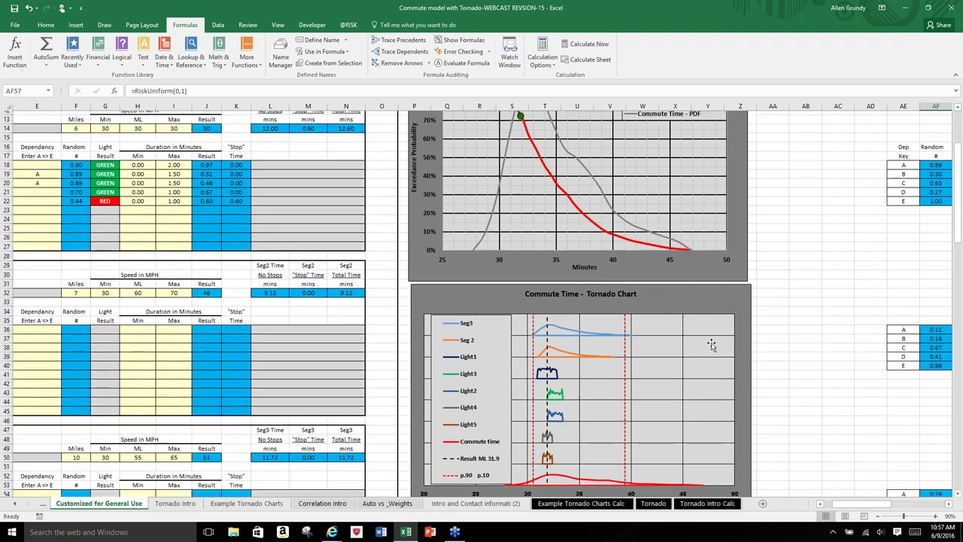
scroll(725, 338, up, 2)
scroll(558, 416, down, 2)
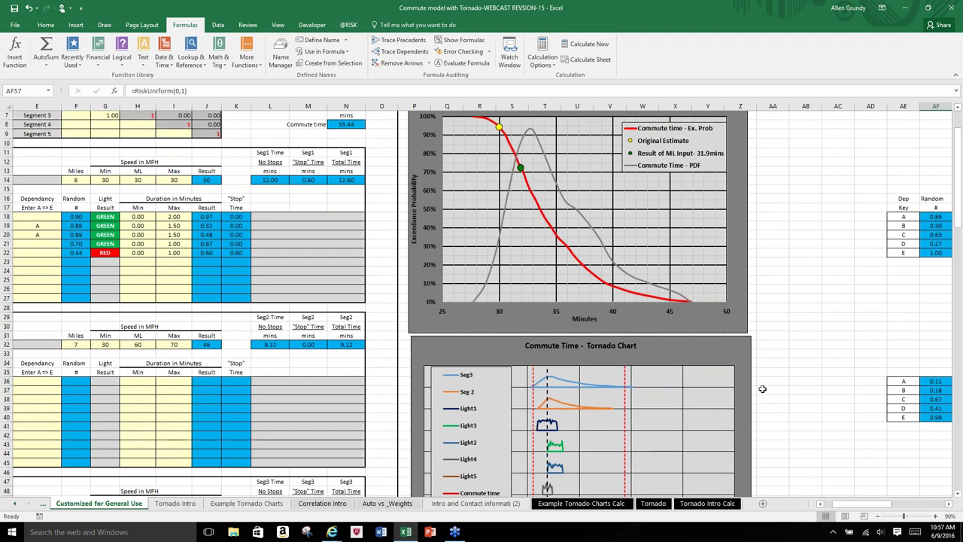
scroll(762, 389, down, 4)
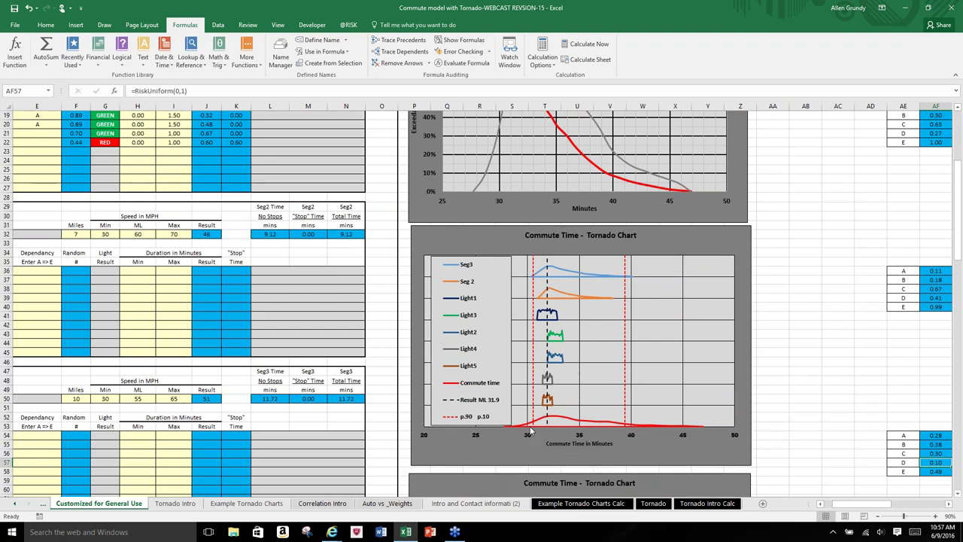
mouse_move(530, 431)
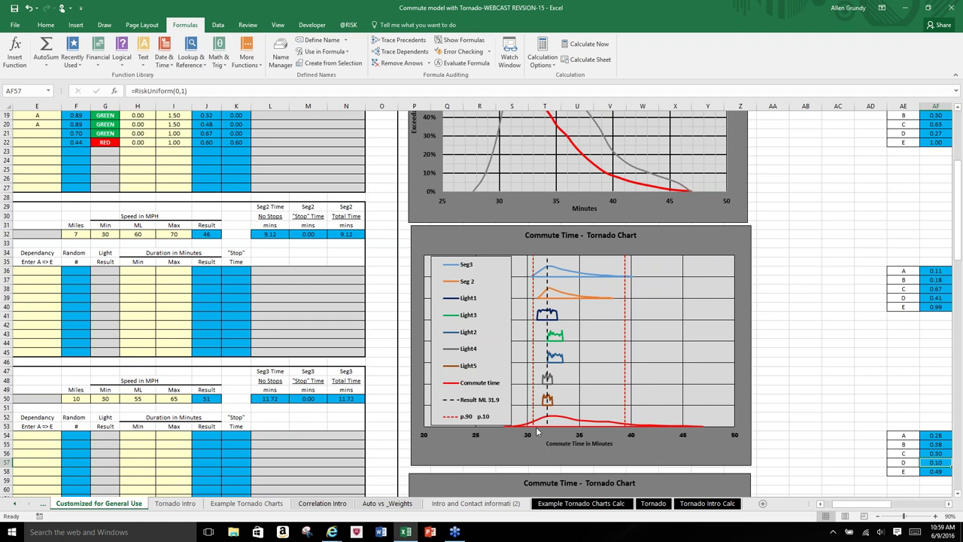
click(496, 505)
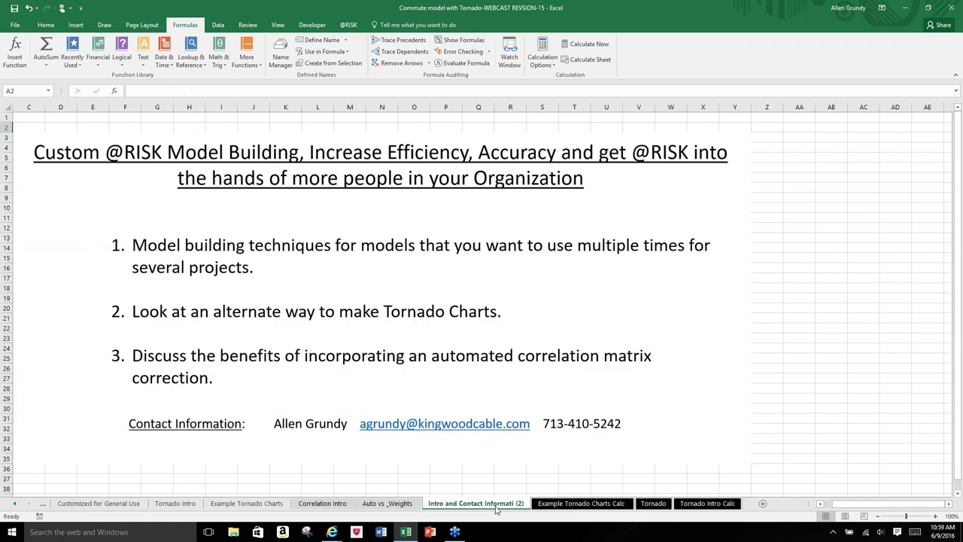